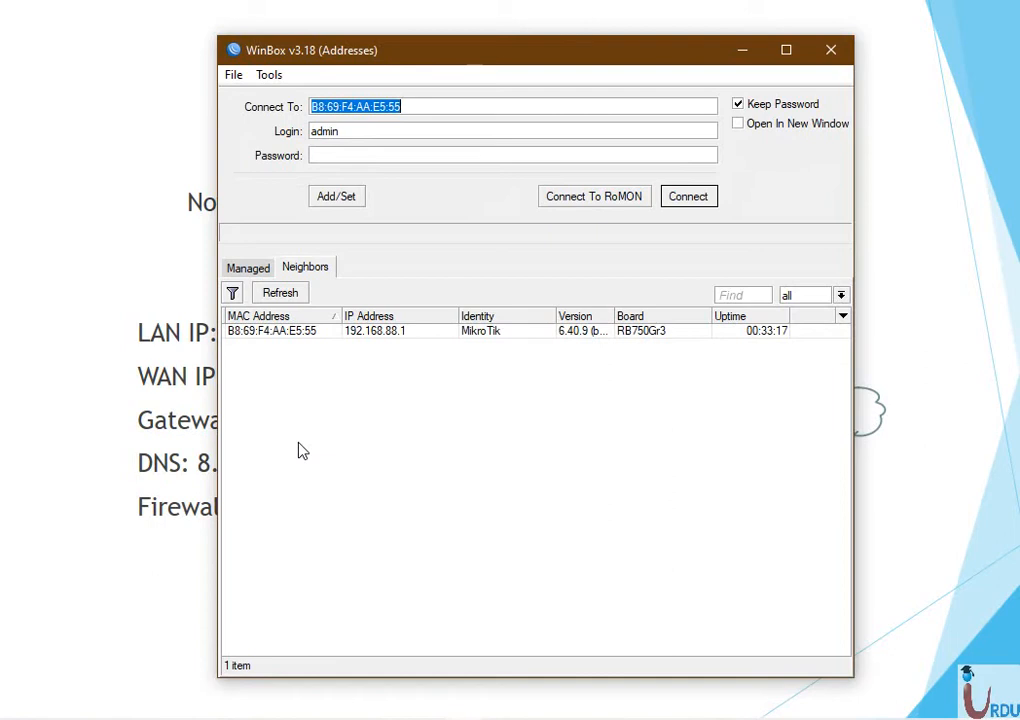
Step: Connect to the neighbouring MikroTik router by its MAC address B8:69:F4:AA:E5:55, with the login admin and an empty password
left_click_drag(376, 50, 348, 49)
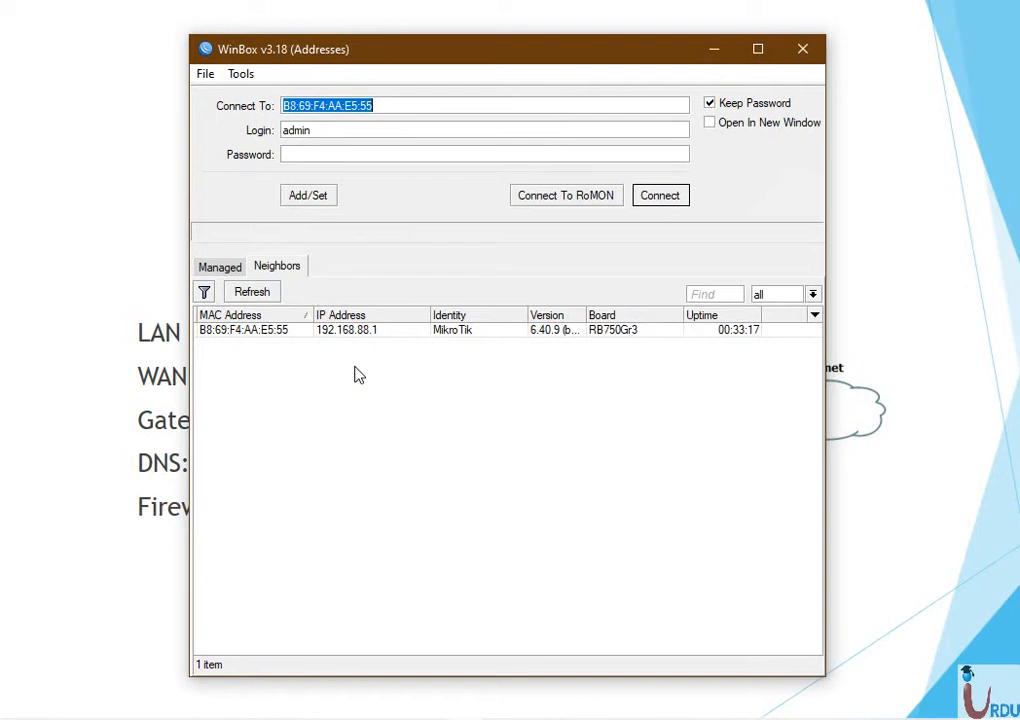
left_click(360, 331)
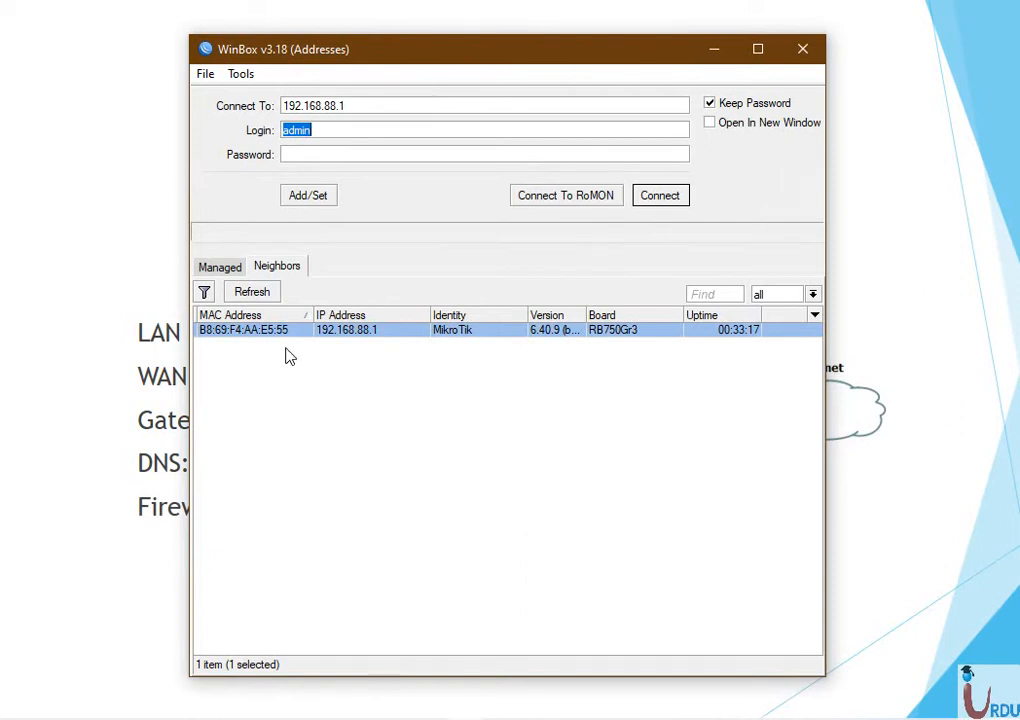
left_click(353, 104)
left_click_drag(353, 104, 271, 103)
key("Tab")
left_click(254, 340)
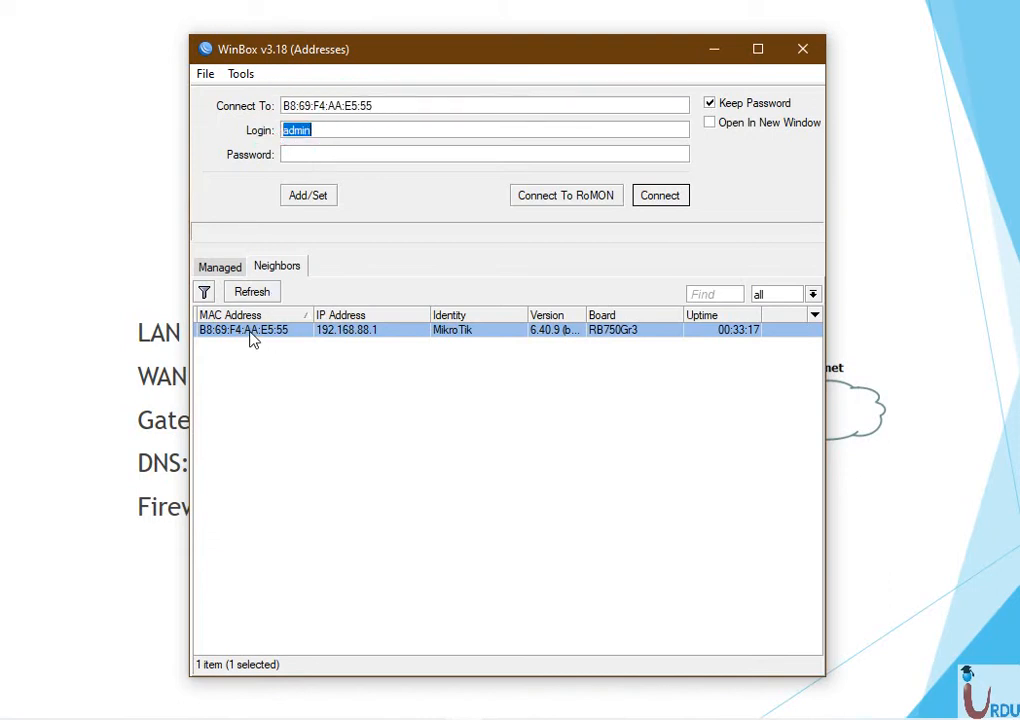
left_click_drag(366, 104, 280, 132)
left_click(310, 153)
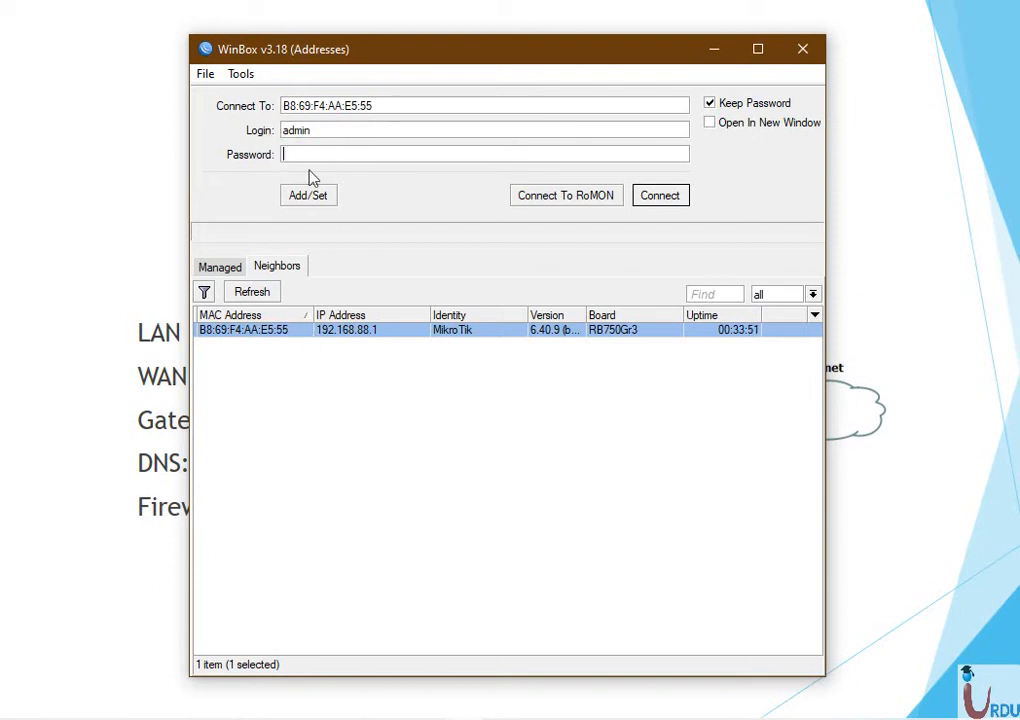
left_click(659, 198)
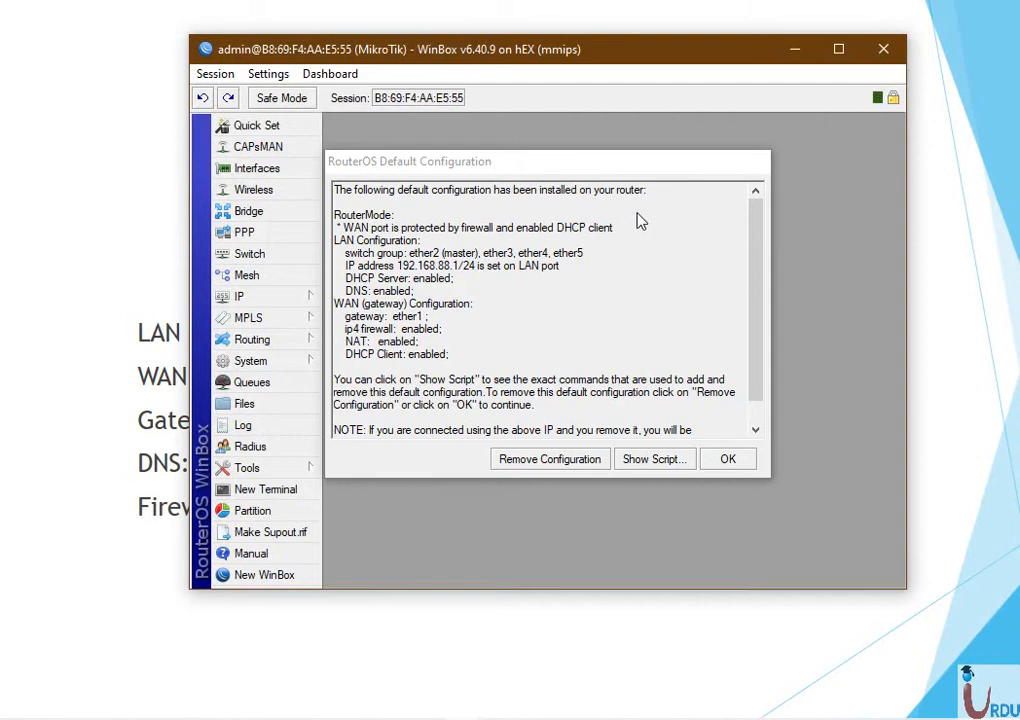
Step: Read through the RouterOS default configuration notice and remove the default configuration from the router
mouse_move(752, 213)
left_mouse_down()
mouse_move(751, 330)
mouse_move(765, 221)
left_mouse_up()
scroll(590, 317, "down", 1)
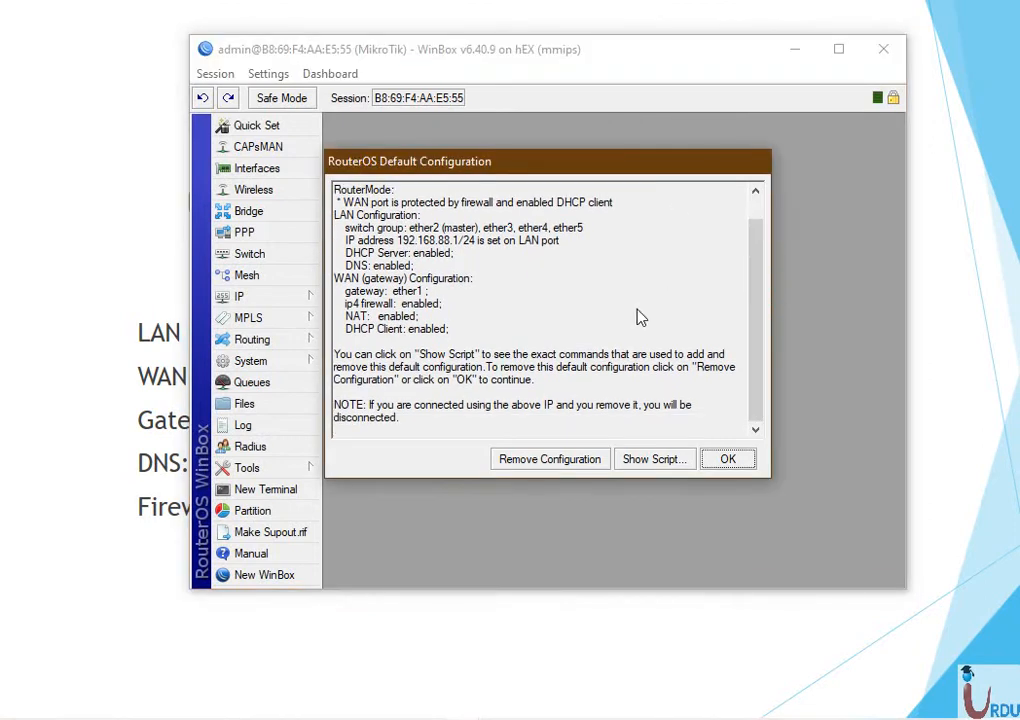
scroll(570, 318, "up", 1)
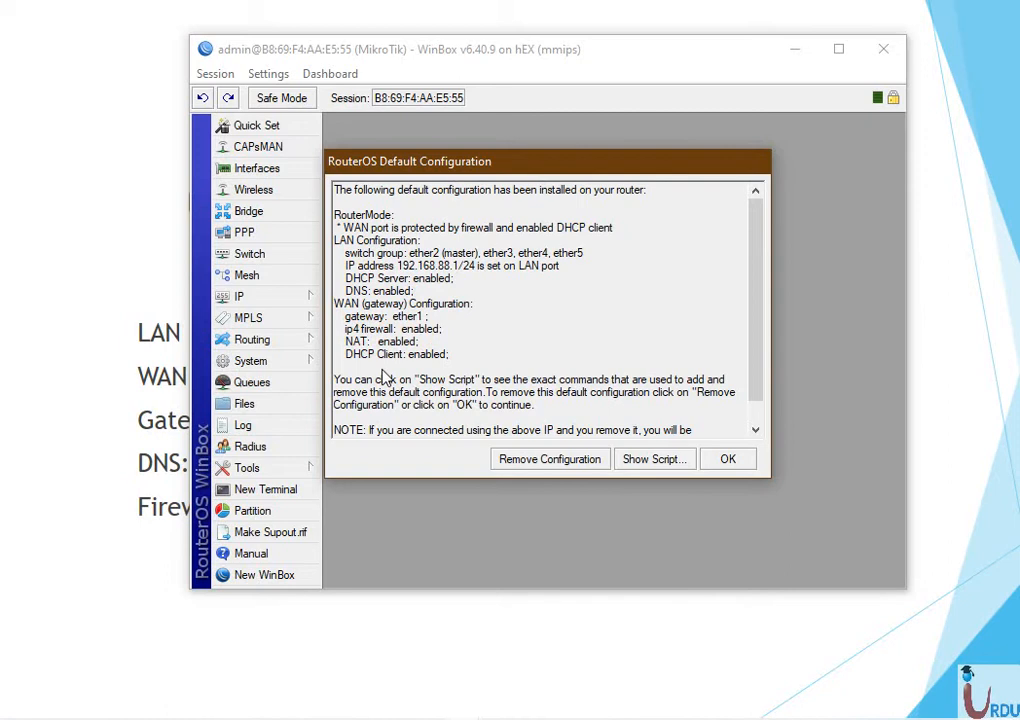
left_click(541, 465)
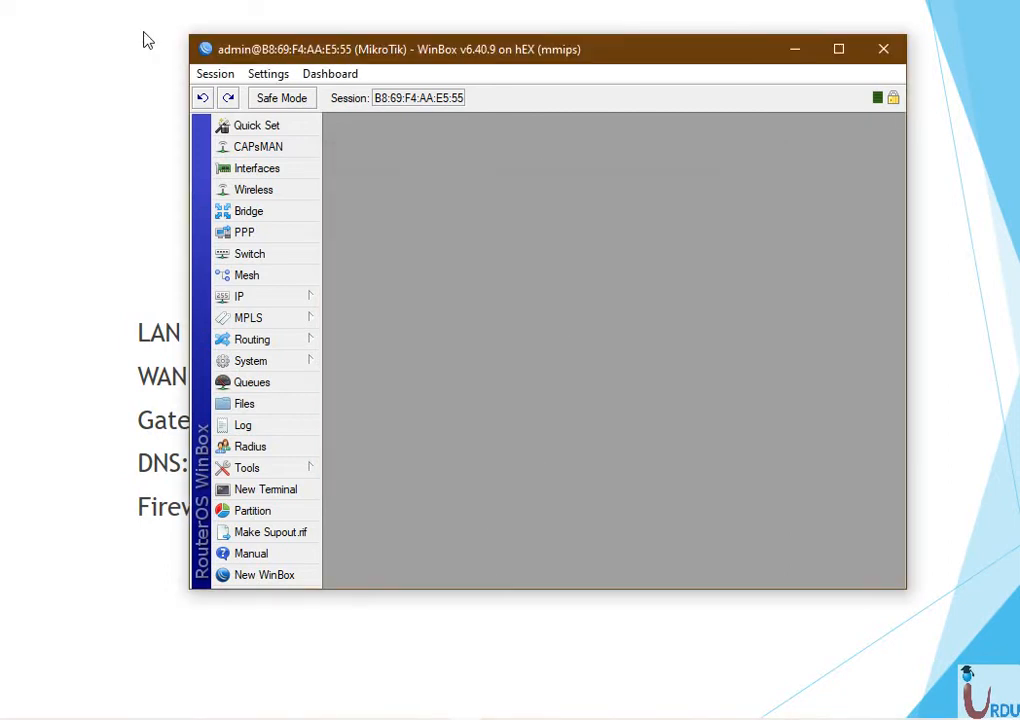
Step: Enlarge the router session window so that it covers most of the screen
left_click_drag(186, 34, 22, 5)
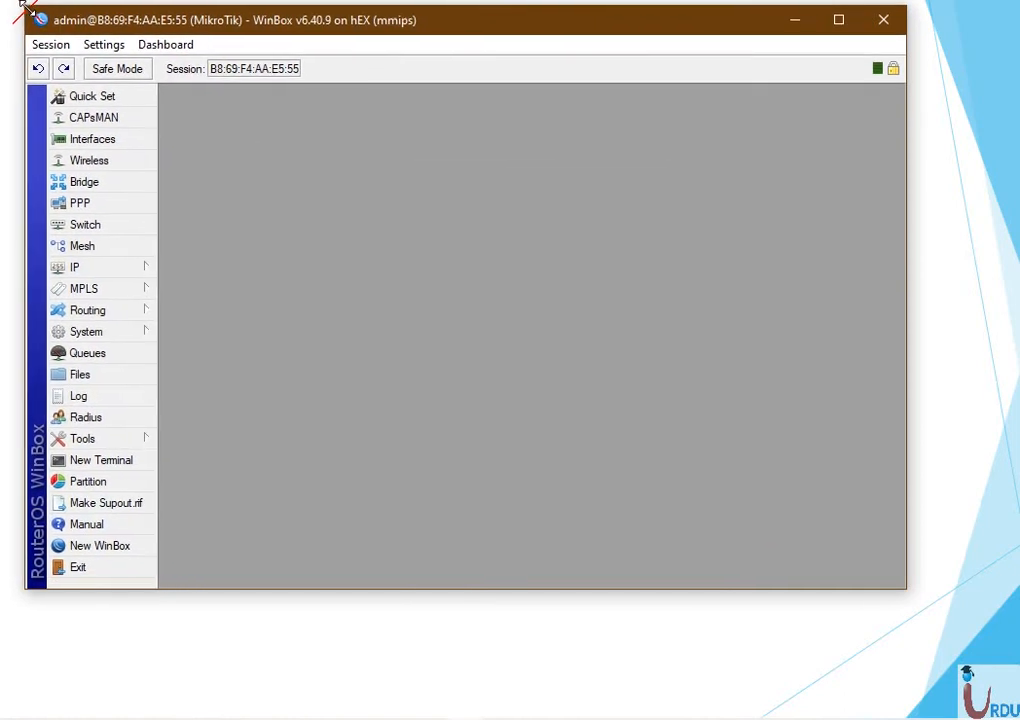
left_click_drag(906, 591, 988, 687)
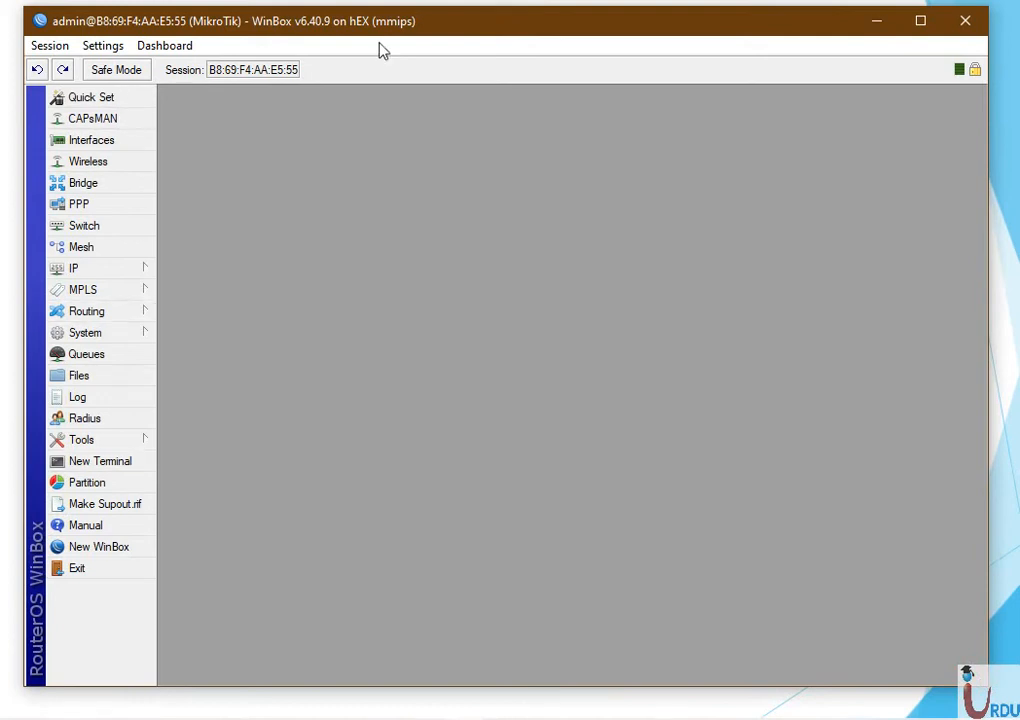
left_click_drag(211, 72, 301, 78)
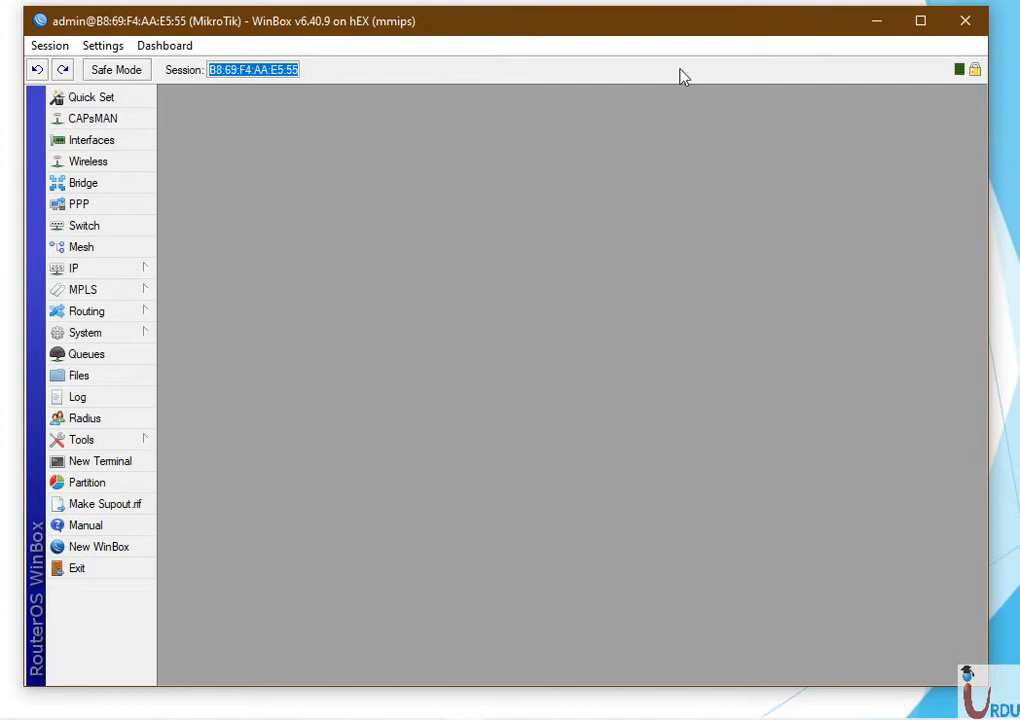
Step: Add the Time indicator to the session's status area and reconnect to the router
right_click(755, 76)
left_click(781, 104)
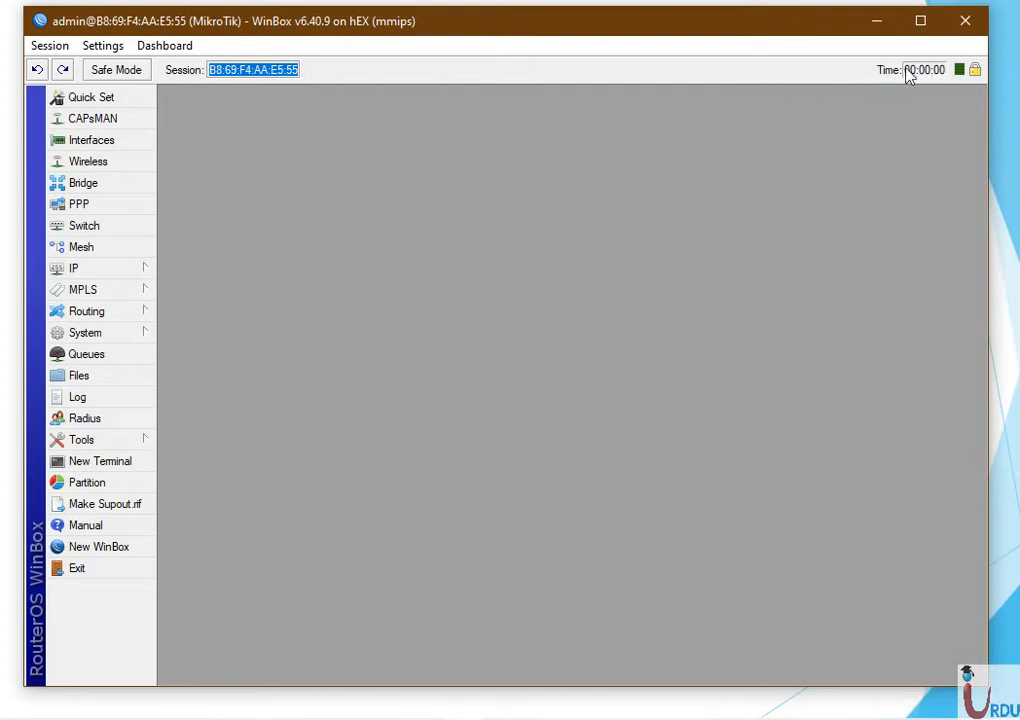
right_click(766, 84)
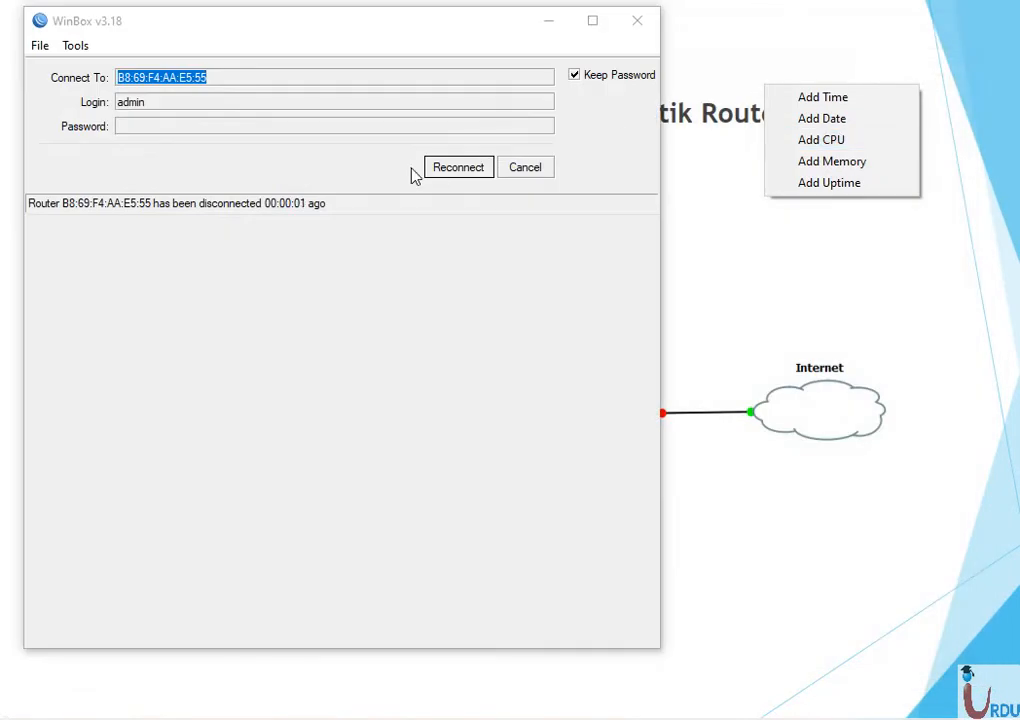
left_click(455, 169)
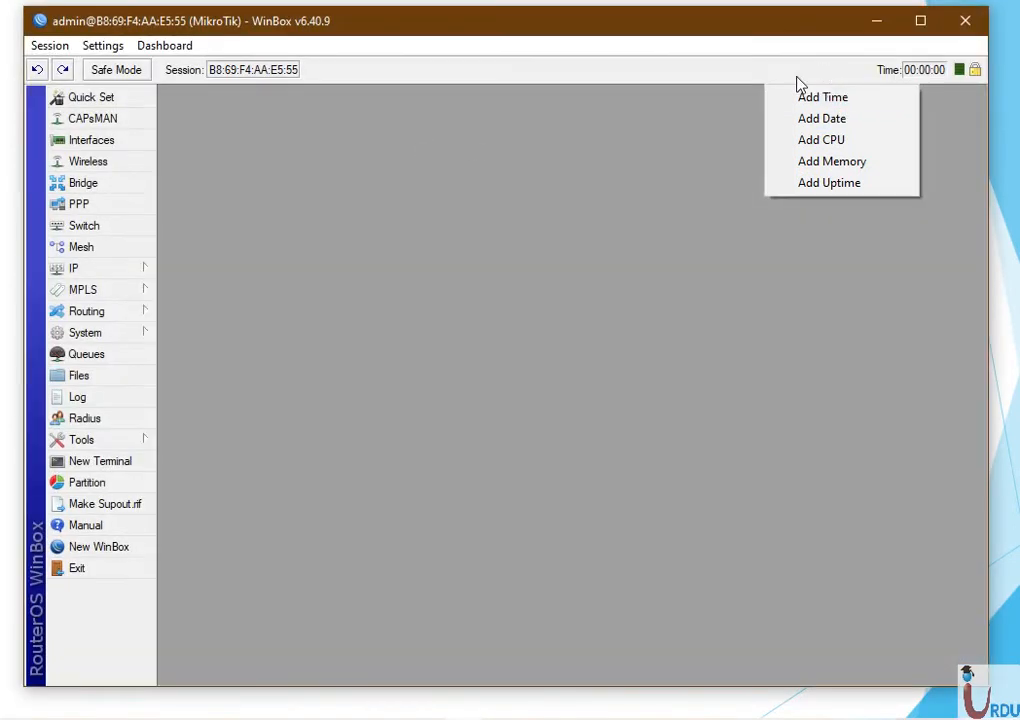
Step: Add the Memory, Uptime and CPU indicators beside the clock and reconnect to the router
left_click(815, 161)
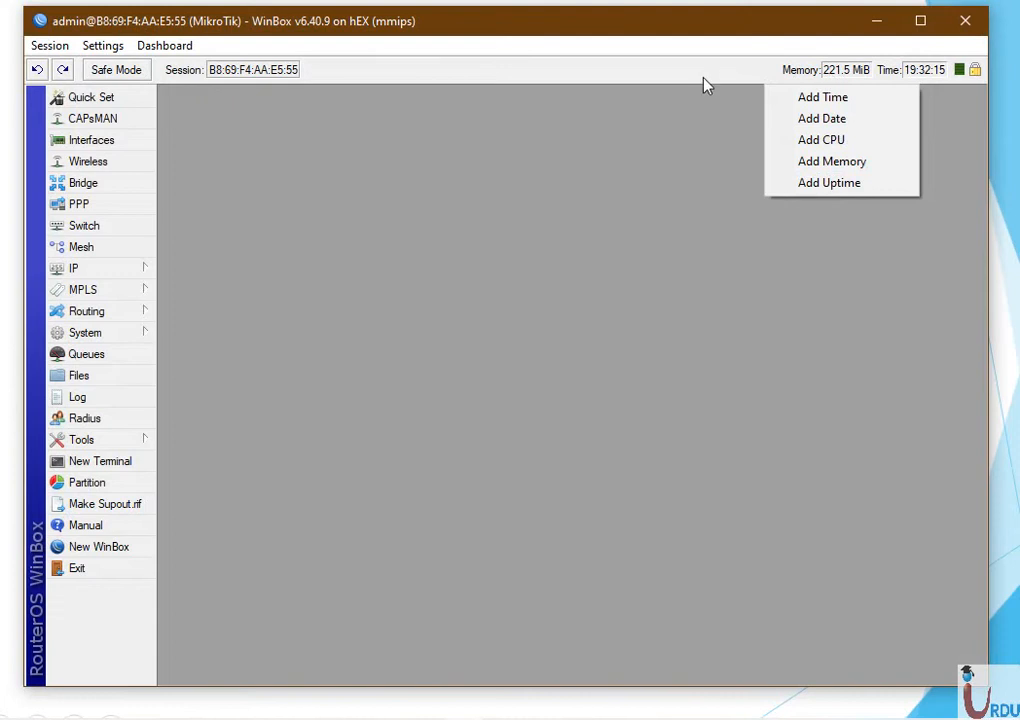
left_click(740, 184)
right_click(640, 75)
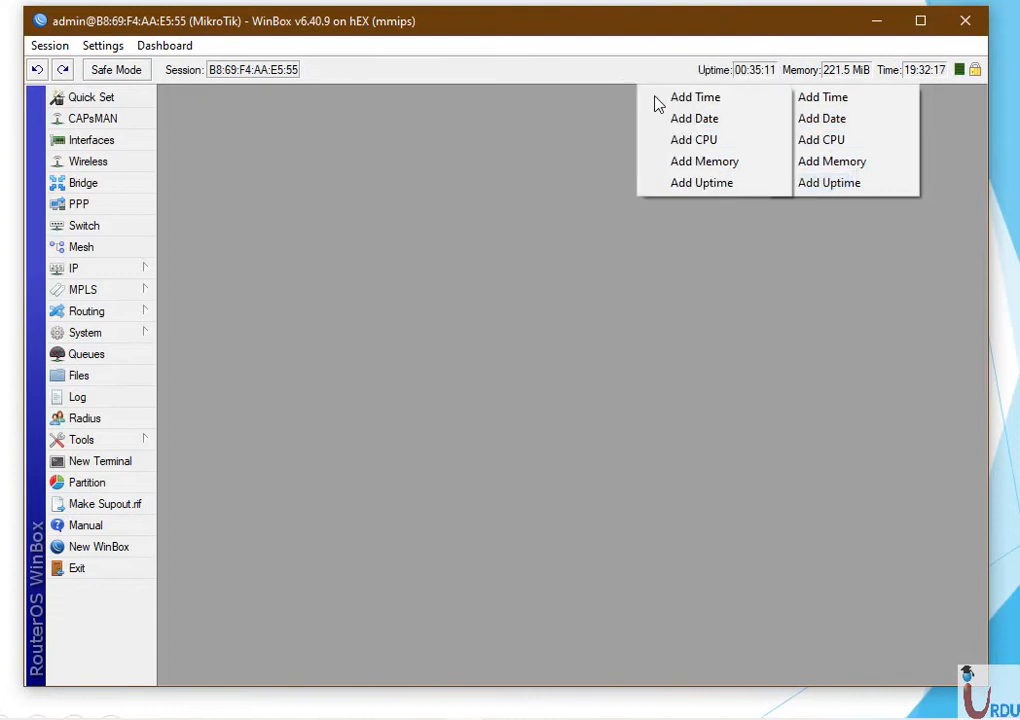
left_click(678, 140)
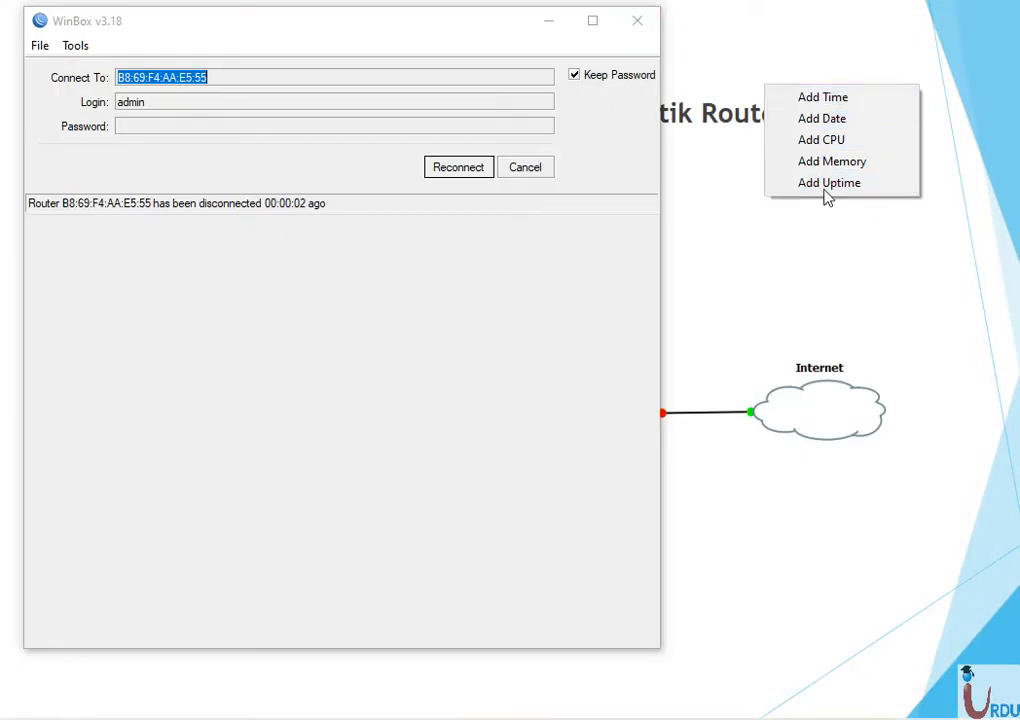
left_click(460, 170)
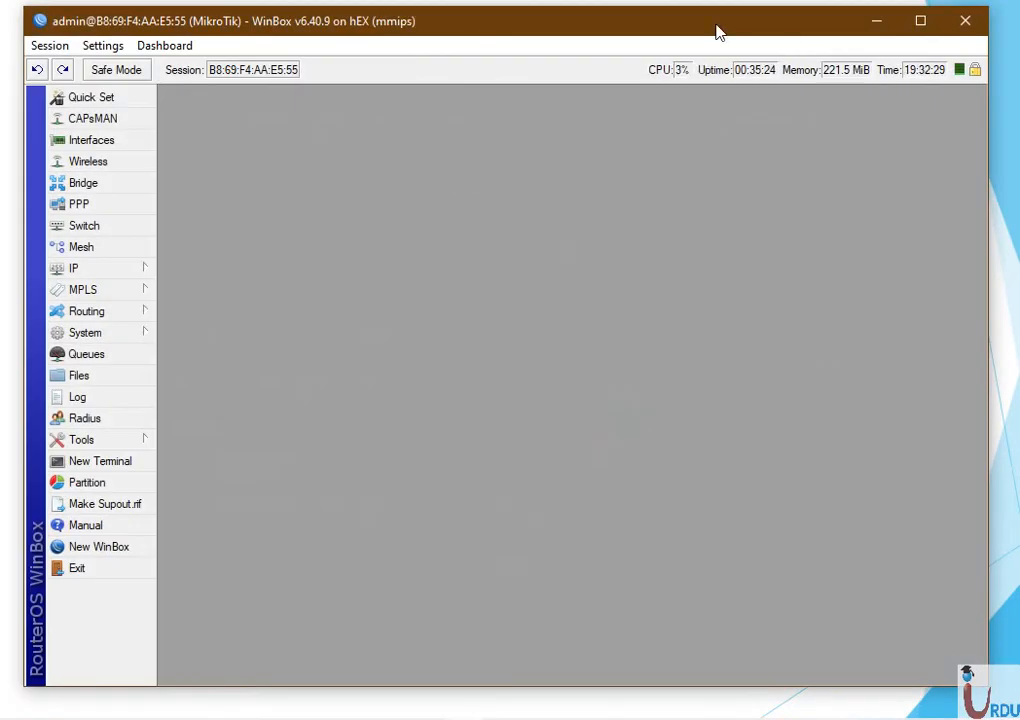
left_click_drag(710, 29, 722, 31)
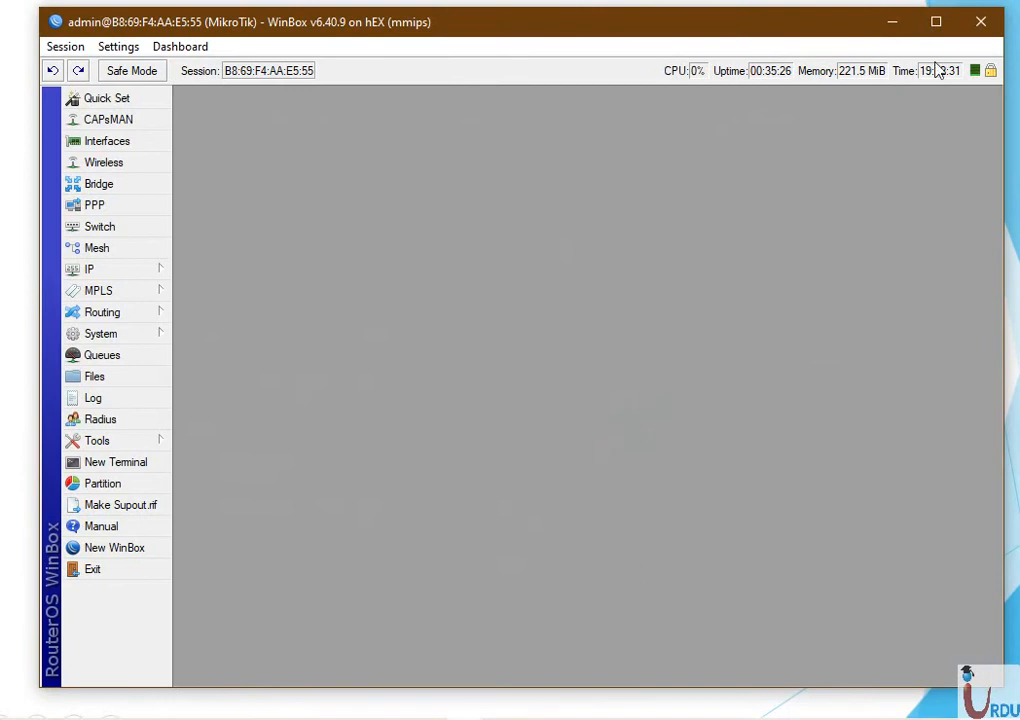
Step: Open the router's interface list and add the comment WAN to the ether1 interface
left_click(112, 143)
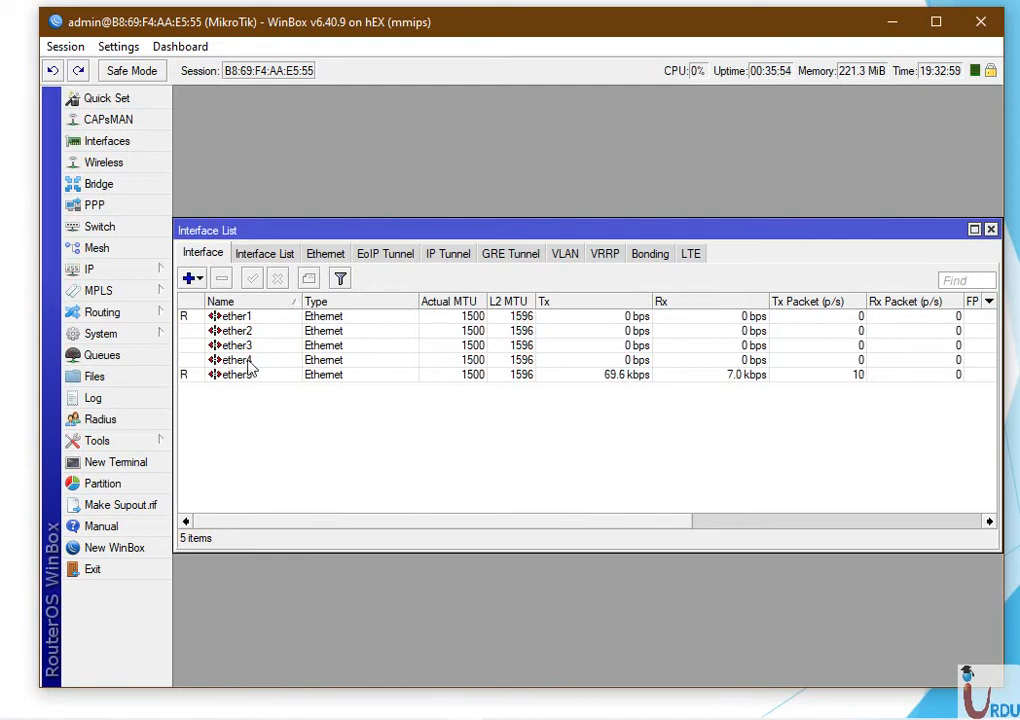
left_click(238, 318)
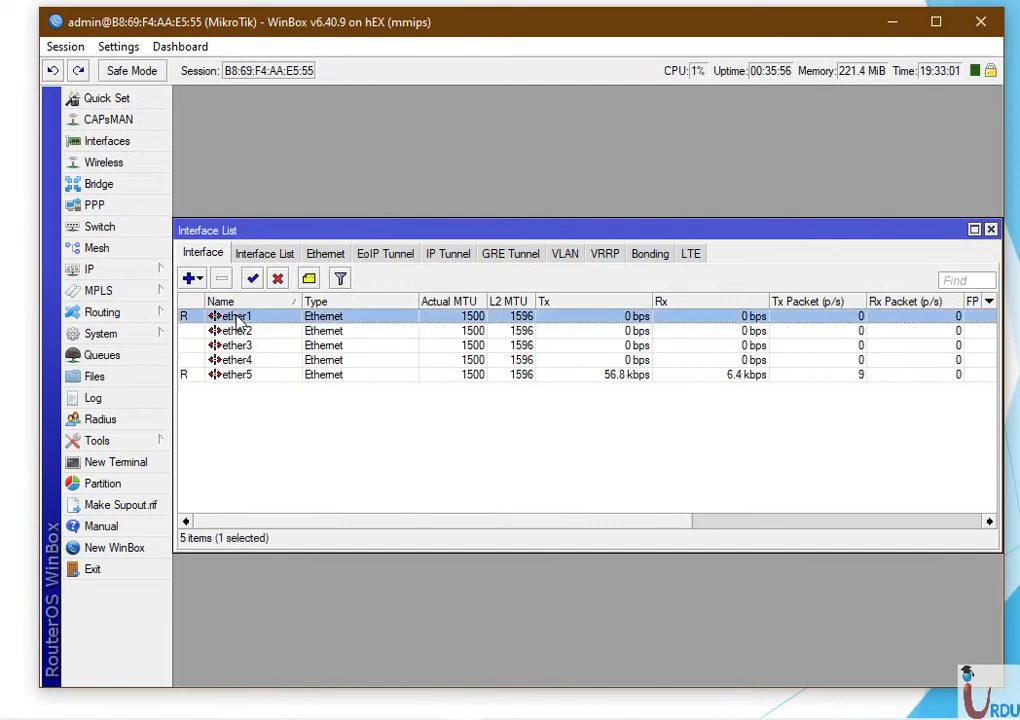
right_click(238, 318)
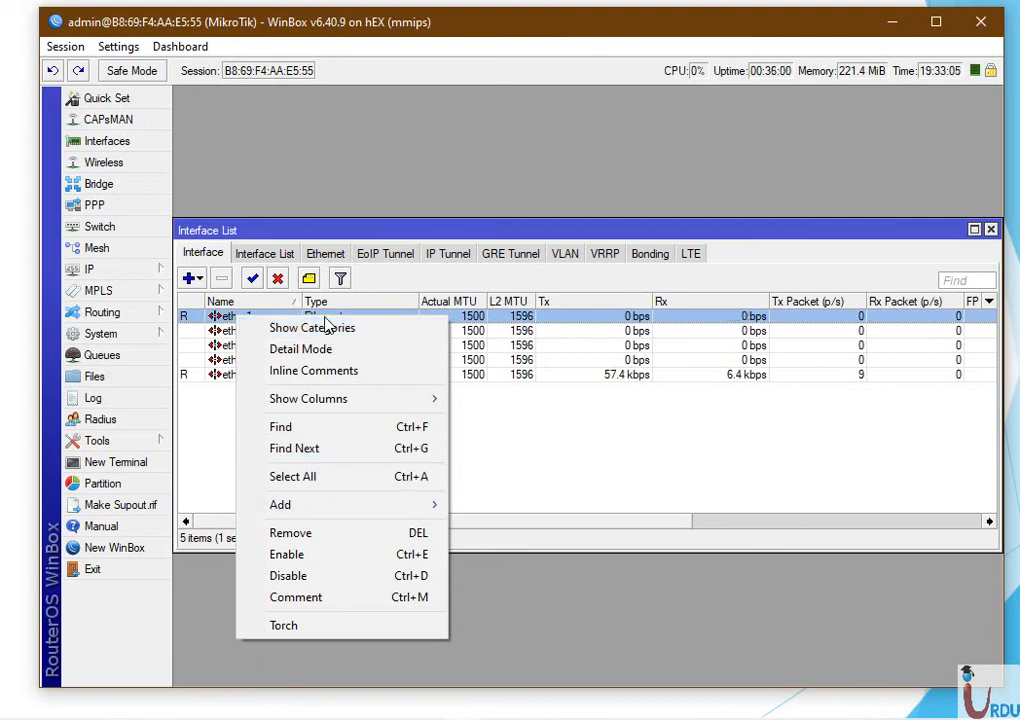
double_click(228, 318)
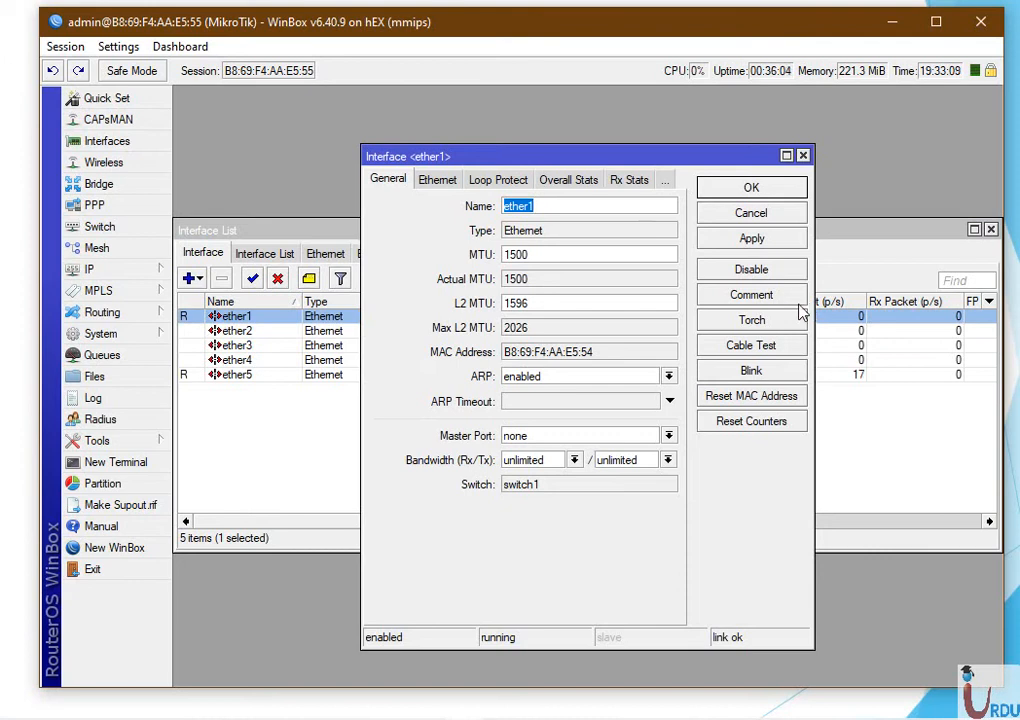
left_click(752, 295)
type("WAN")
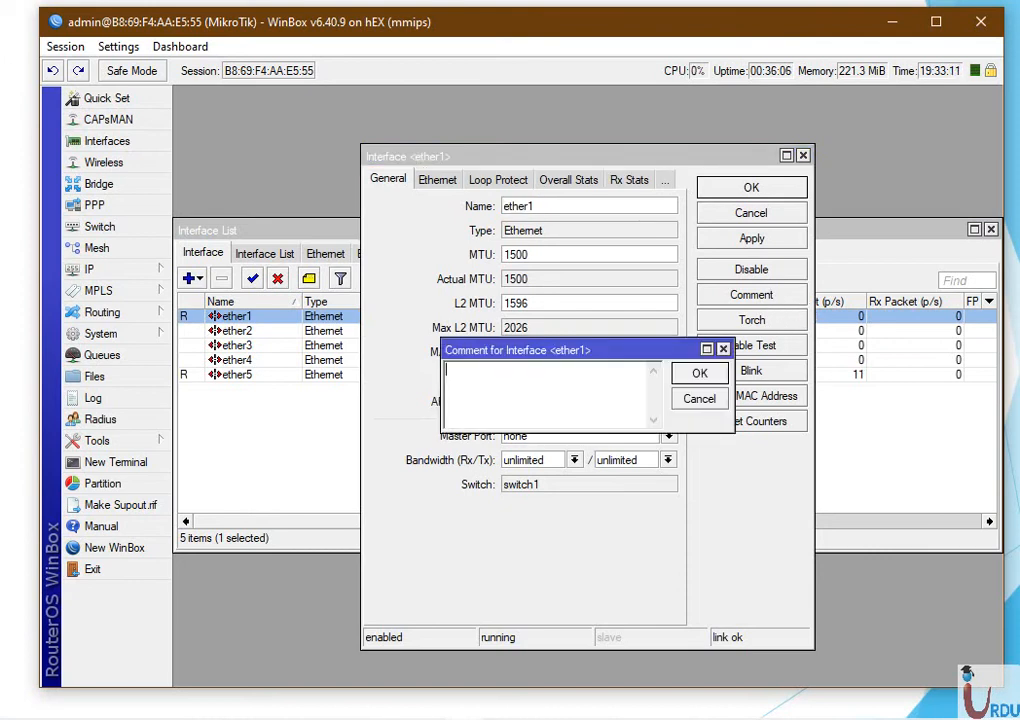
left_click(711, 380)
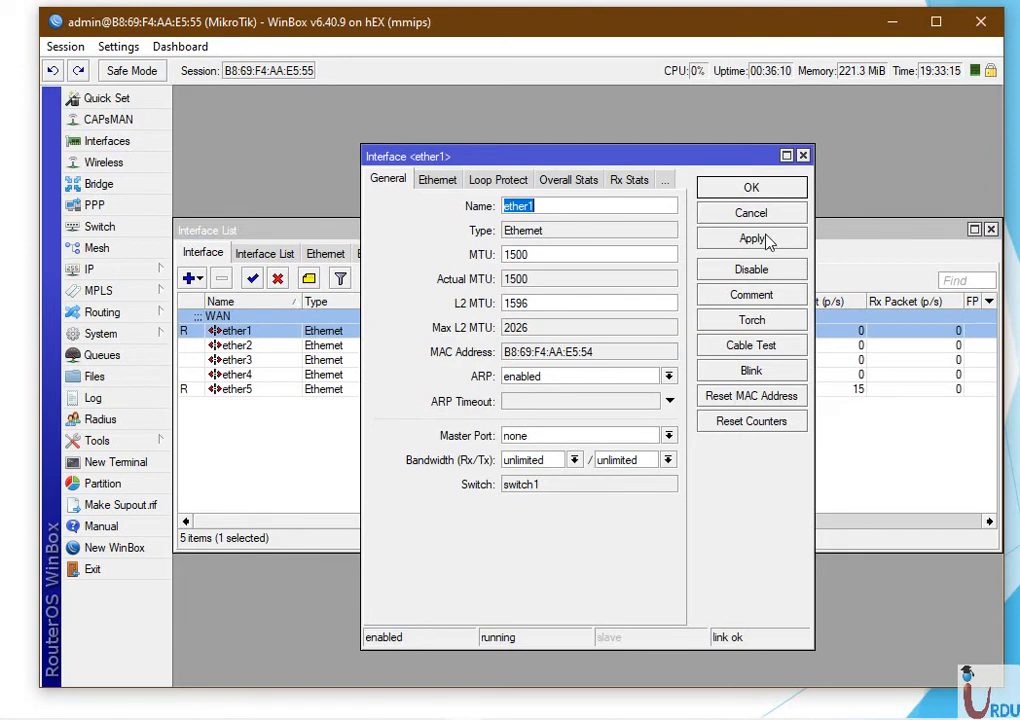
left_click(765, 188)
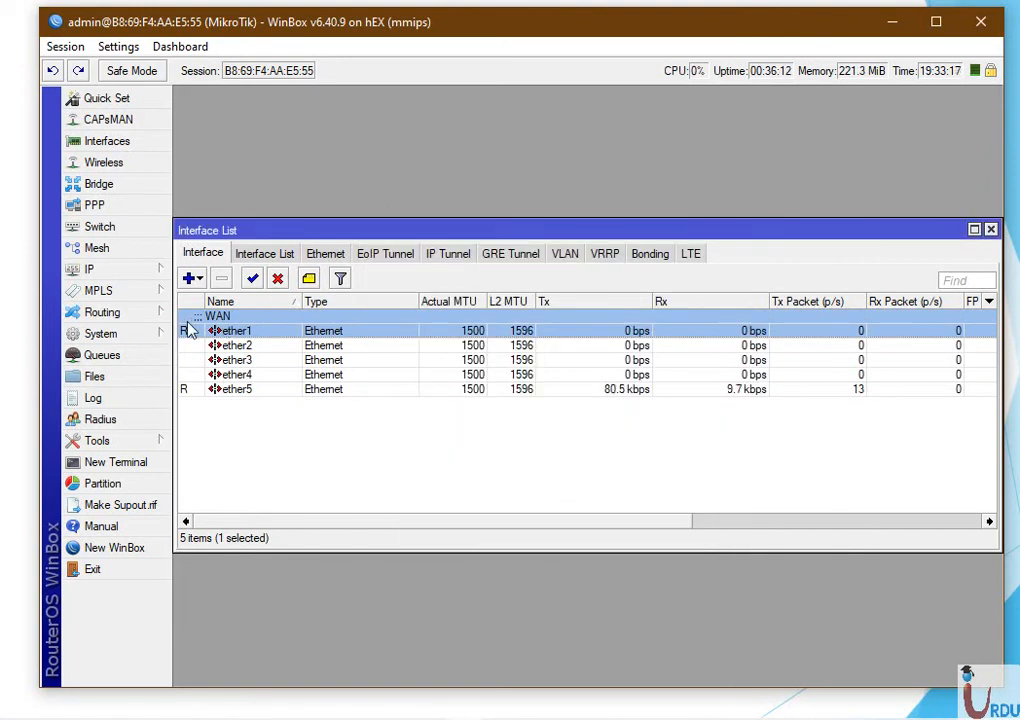
double_click(238, 330)
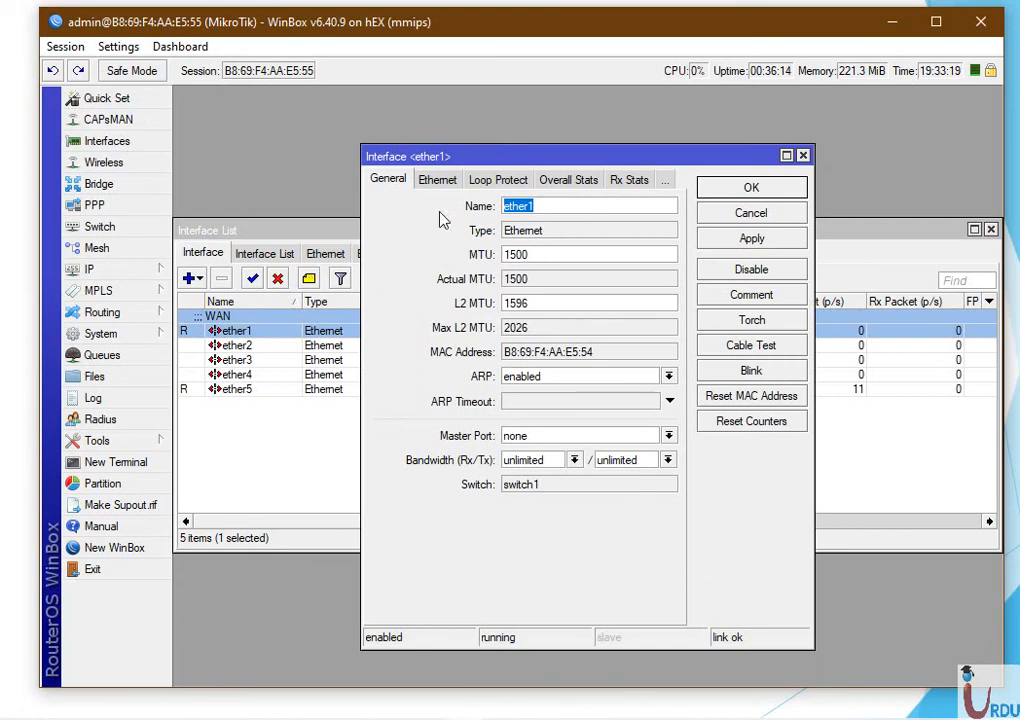
left_click(710, 189)
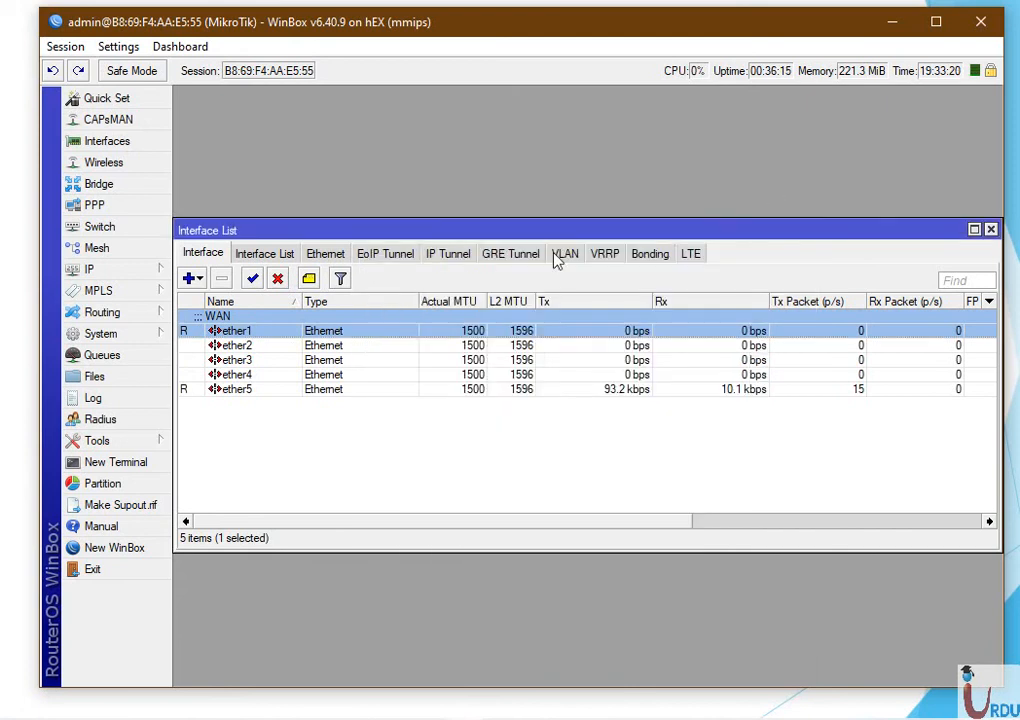
Step: Add the comment LAN to the ether5 interface and close the interface list
double_click(230, 390)
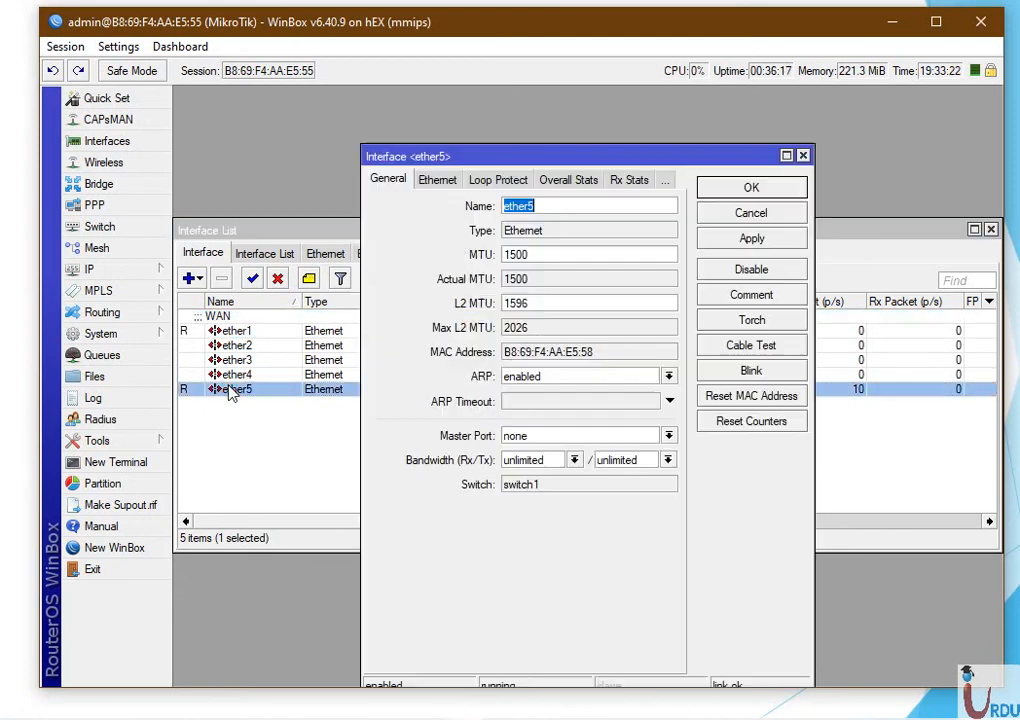
left_click(789, 295)
type("se")
key("BackSpace")
key("BackSpace")
type("LAN")
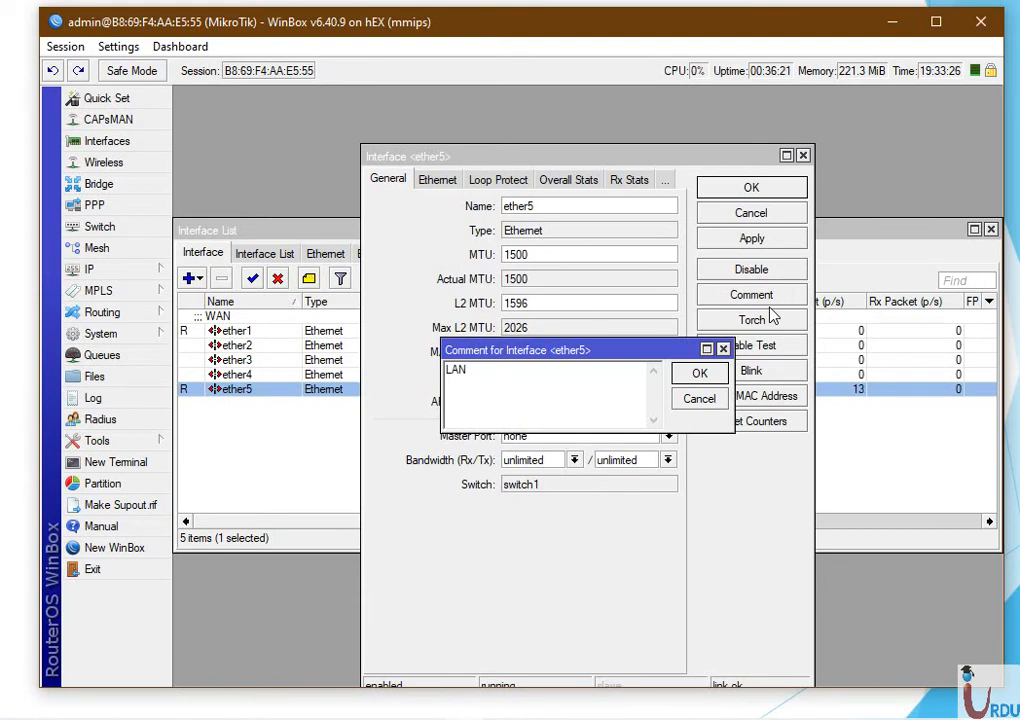
left_click(702, 376)
left_click(767, 212)
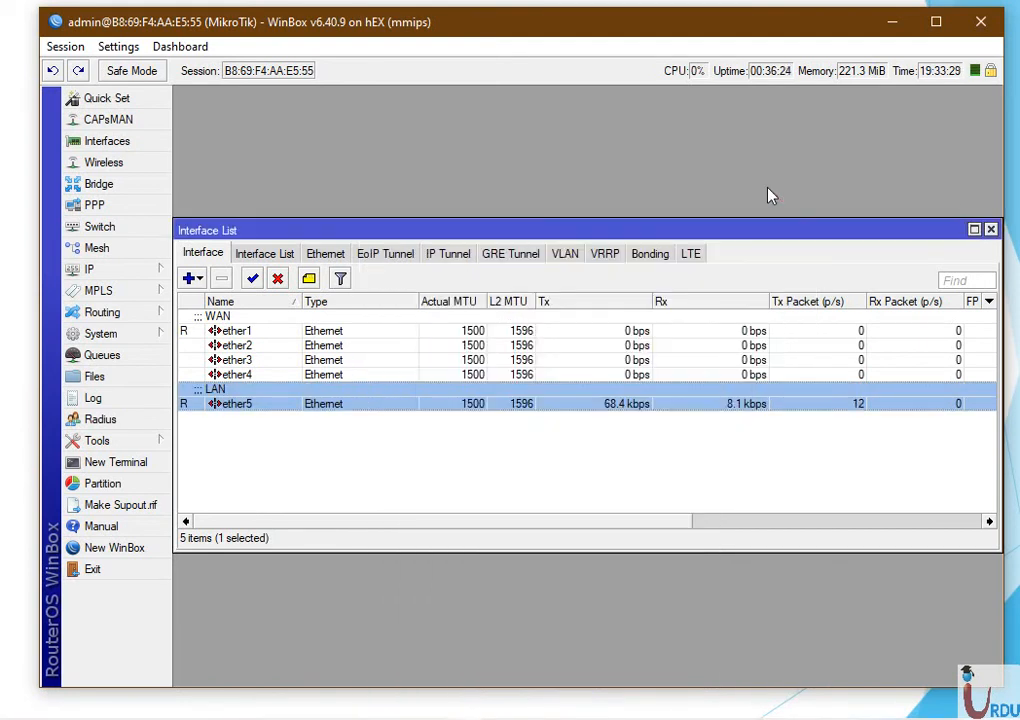
left_click(560, 440)
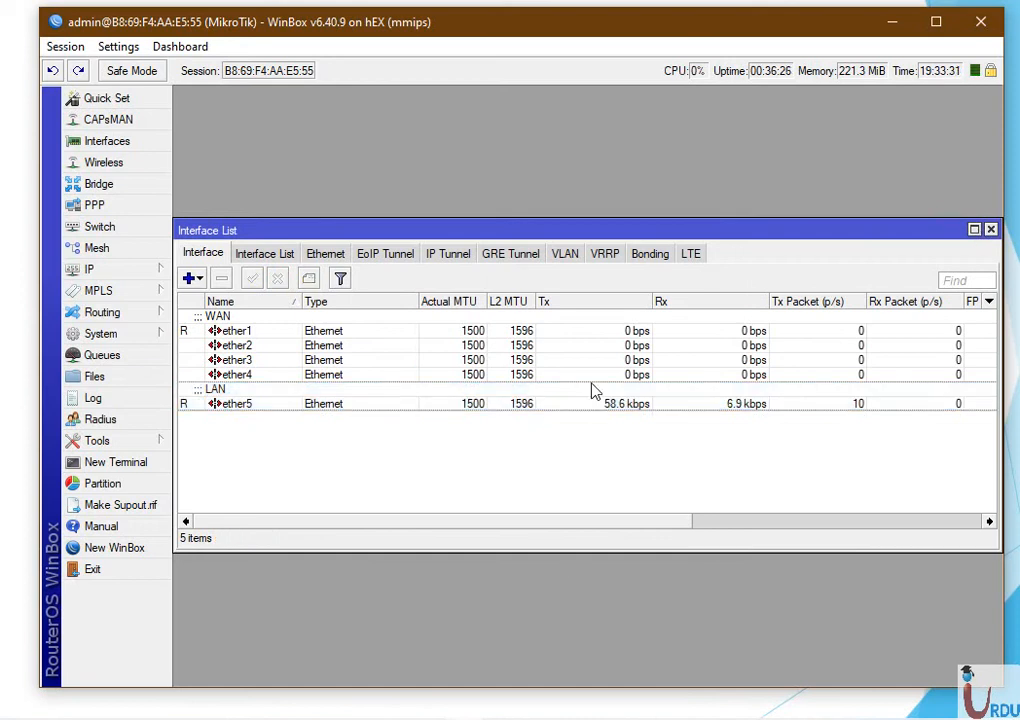
left_click(991, 230)
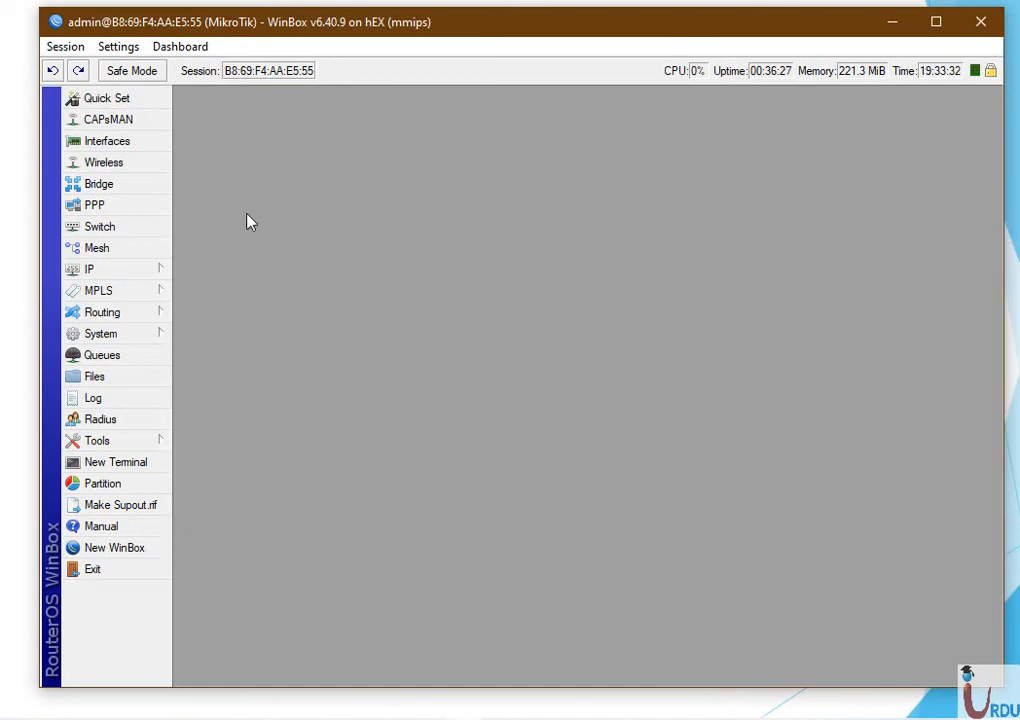
Step: Open the router's IP address list and start a new address entry for interface ether1
left_click(141, 271)
left_click(200, 257)
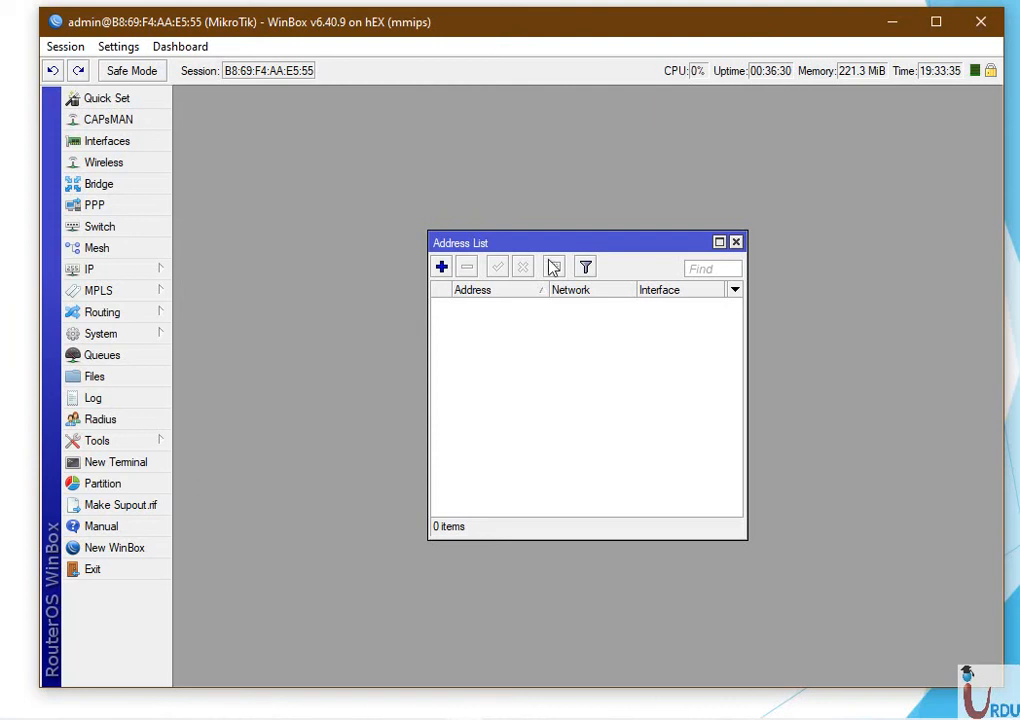
left_click(441, 268)
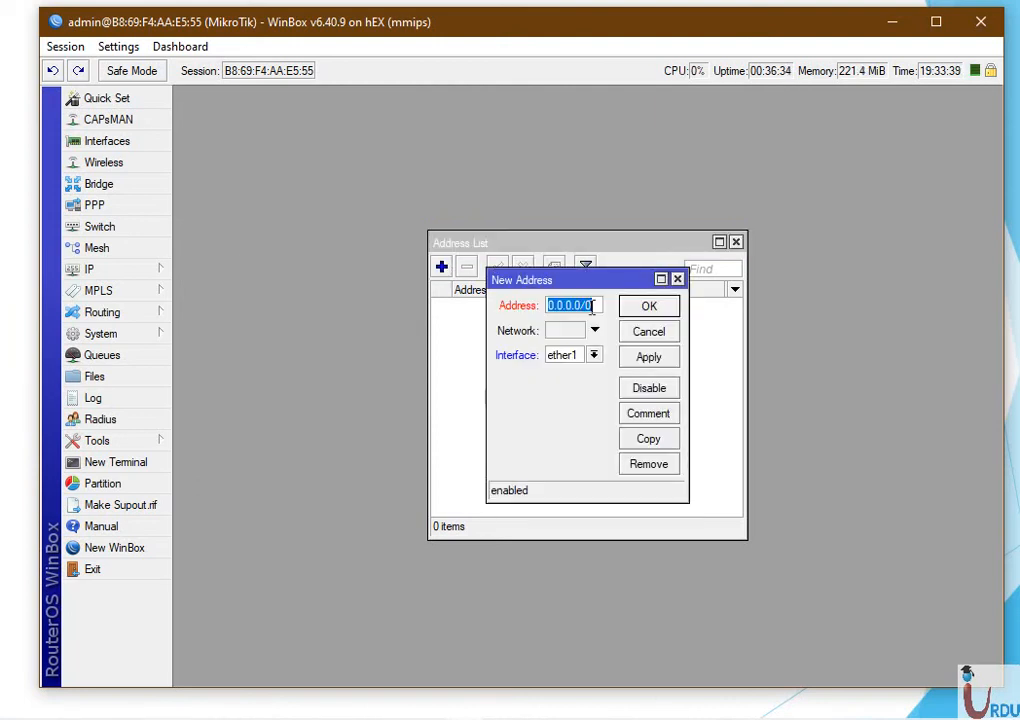
left_click(595, 356)
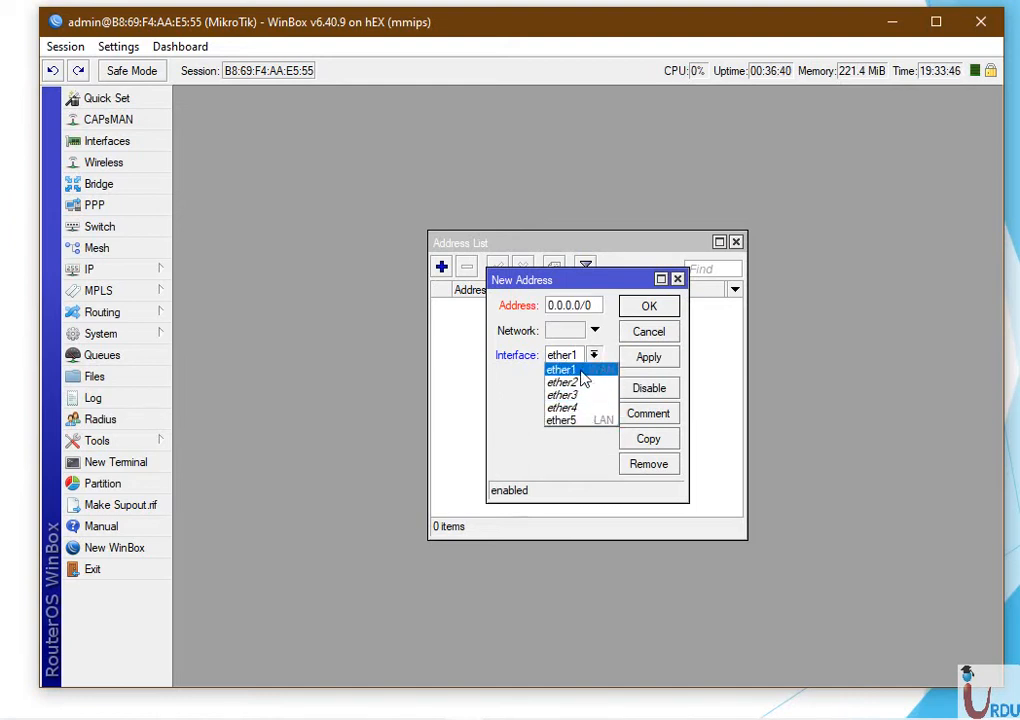
left_click(577, 373)
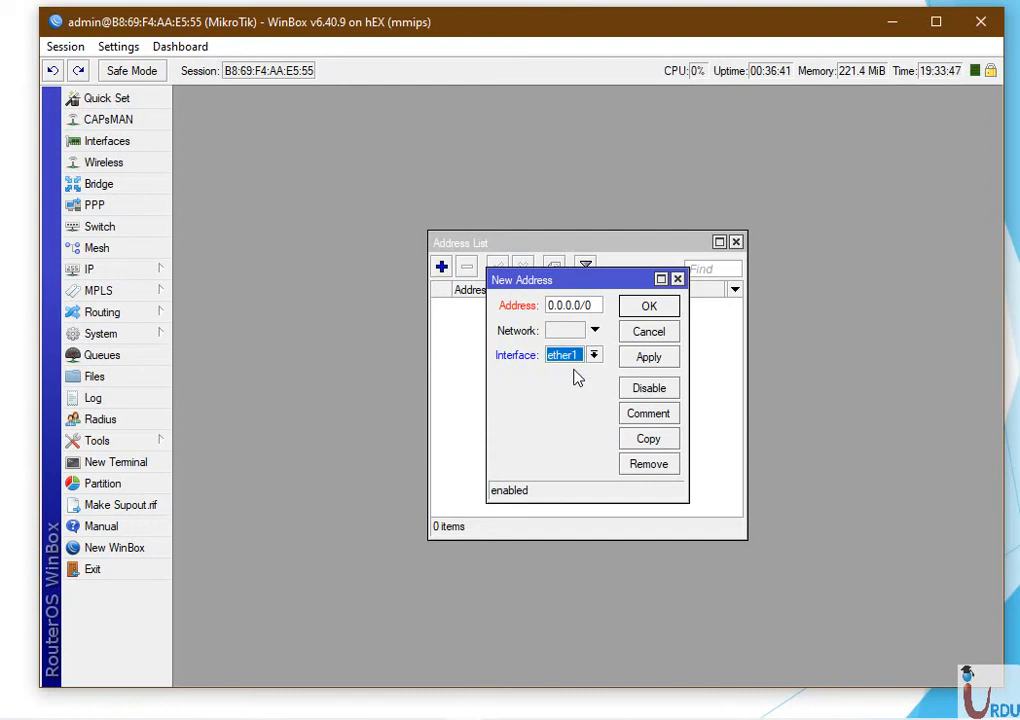
Step: Assign the address 192.168.0.99/24 to the new ether1 entry, save it and check the saved entry
left_click(595, 304)
key("BackSpace")
key("BackSpace")
key("BackSpace")
key("BackSpace")
key("BackSpace")
key("BackSpace")
key("BackSpace")
key("BackSpace")
key("BackSpace")
type("192.168")
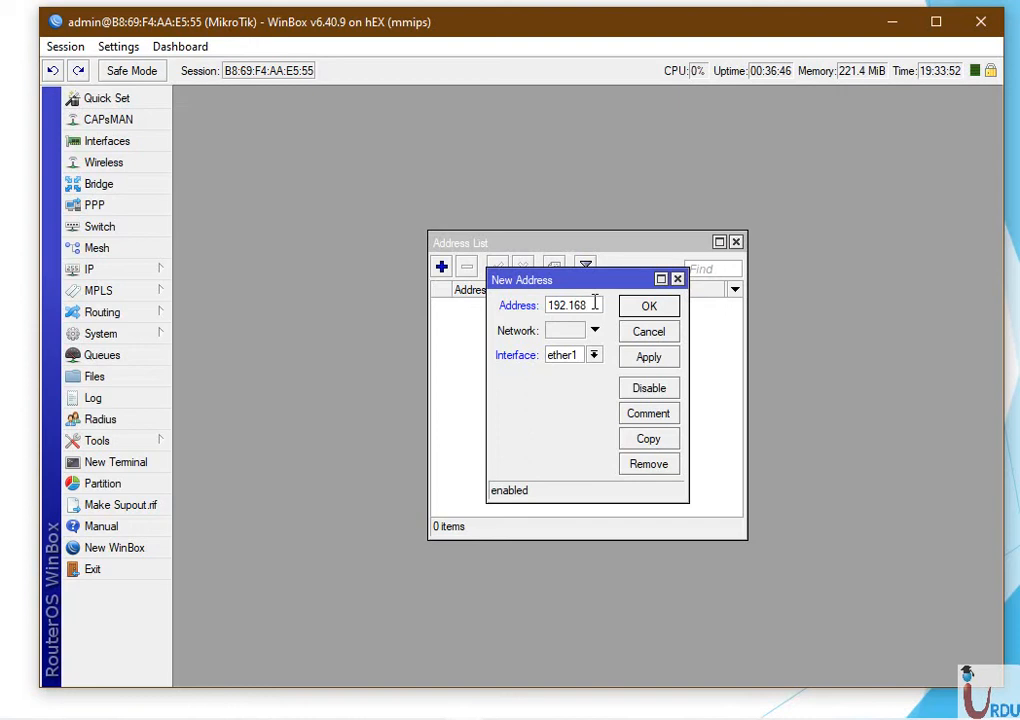
type(".0.99/24")
left_click(648, 362)
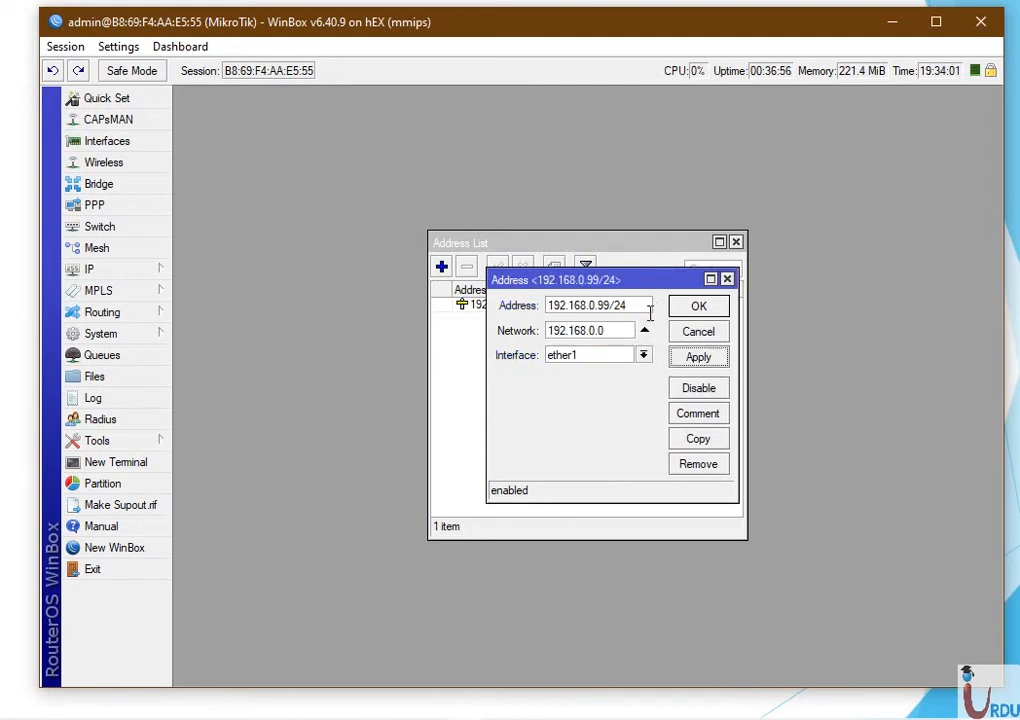
left_click(699, 309)
double_click(512, 316)
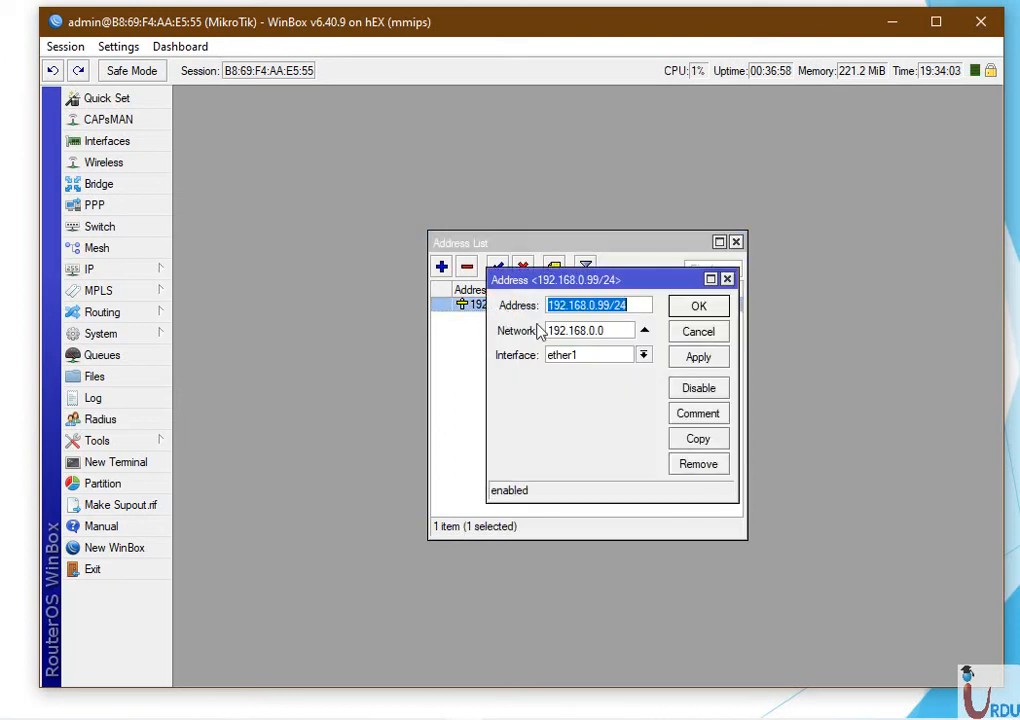
left_click(698, 306)
Step: Add the address 10.10.10.1/24 on interface ether5 and close the address list
left_click(441, 268)
left_click(643, 355)
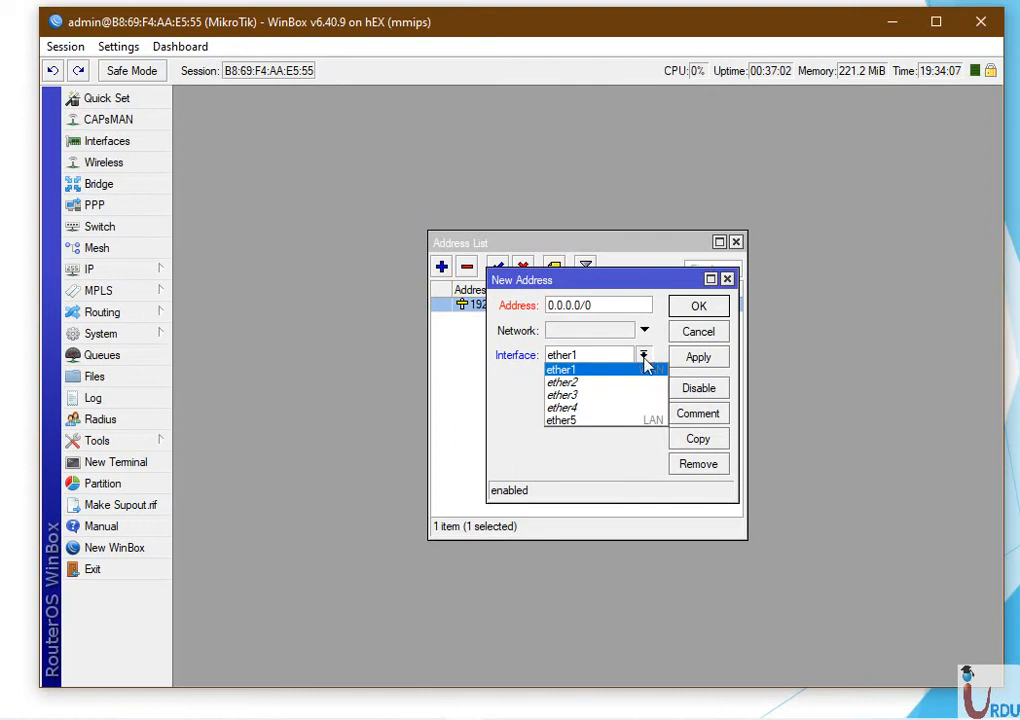
left_click(645, 424)
double_click(548, 305)
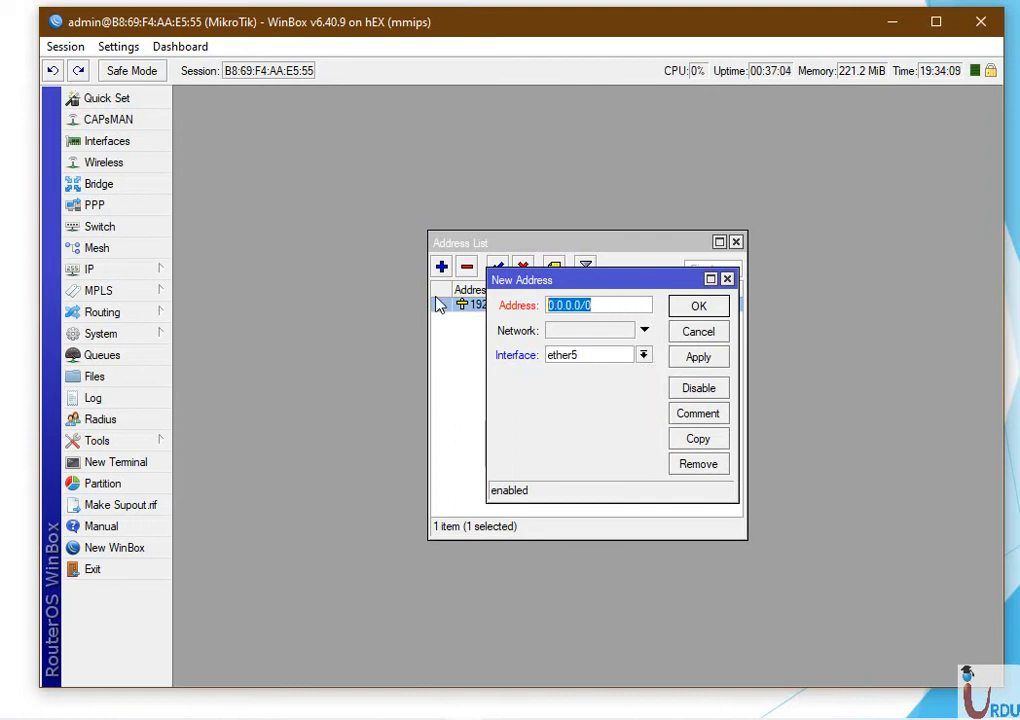
type("10.10.10.")
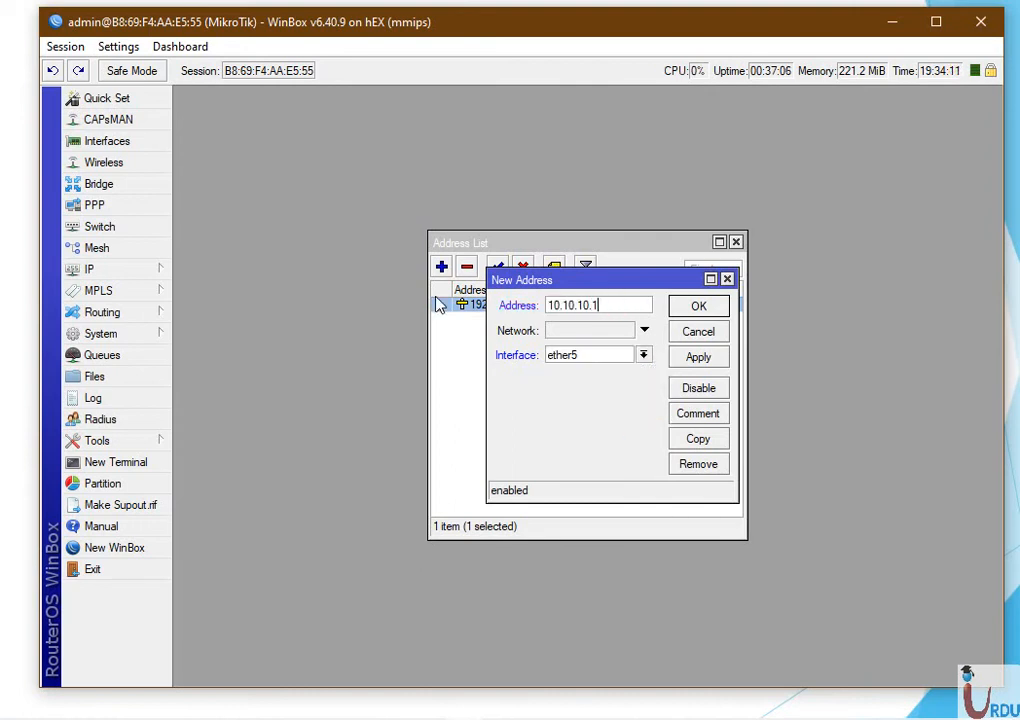
type("1/24")
left_click(700, 358)
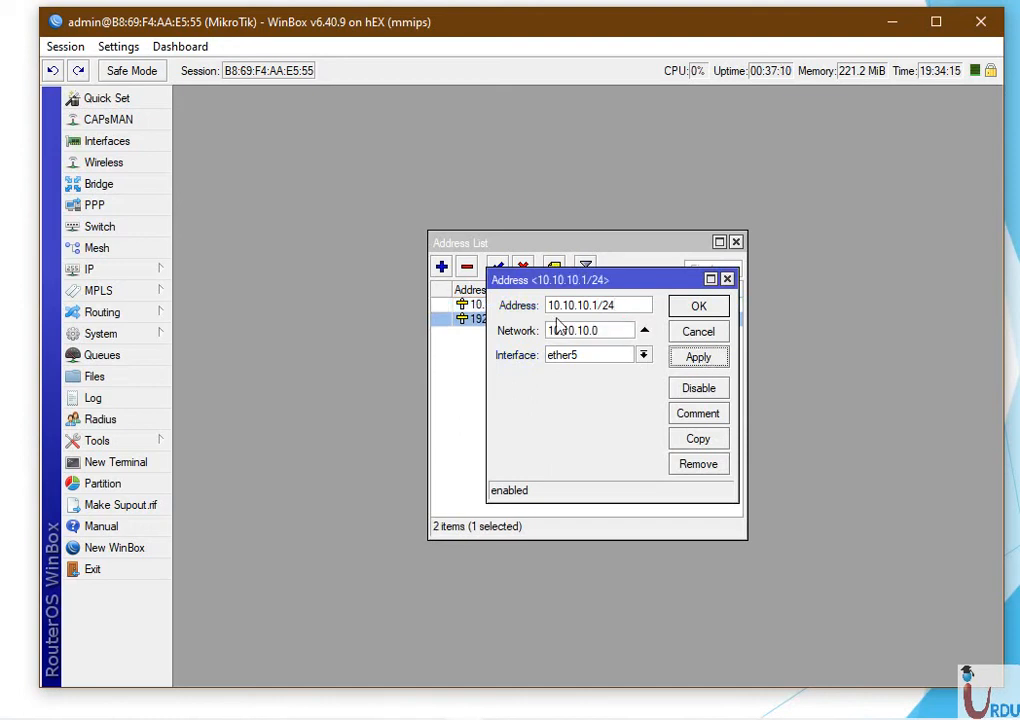
left_click(699, 306)
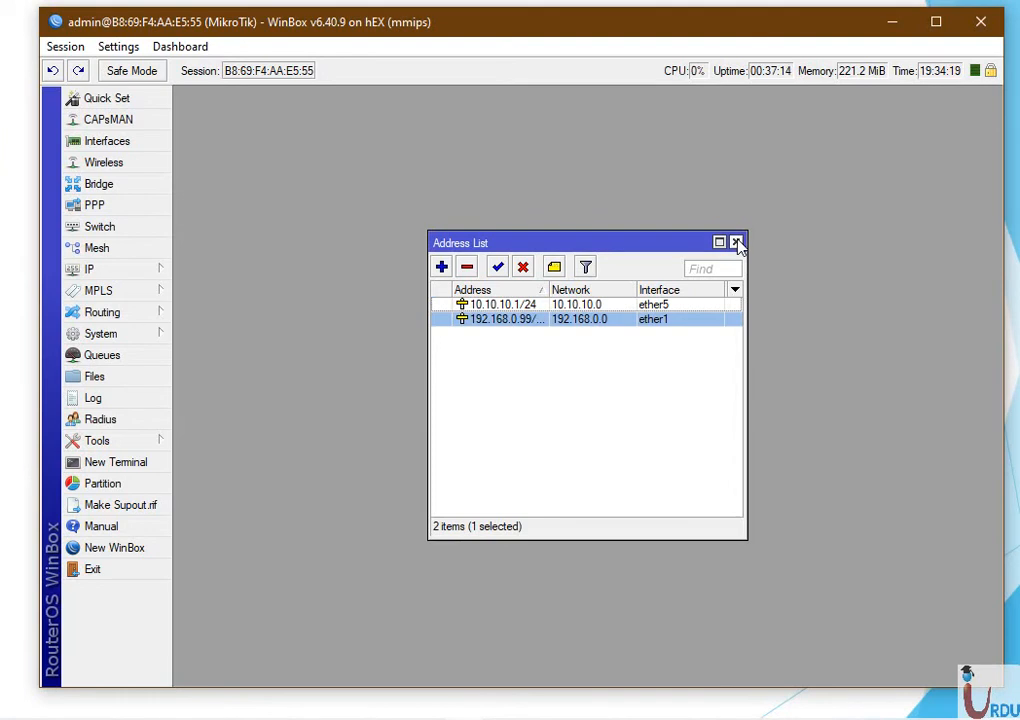
left_click(737, 243)
Step: Review the WAN and LAN labels in the interface list and close it
left_click(104, 143)
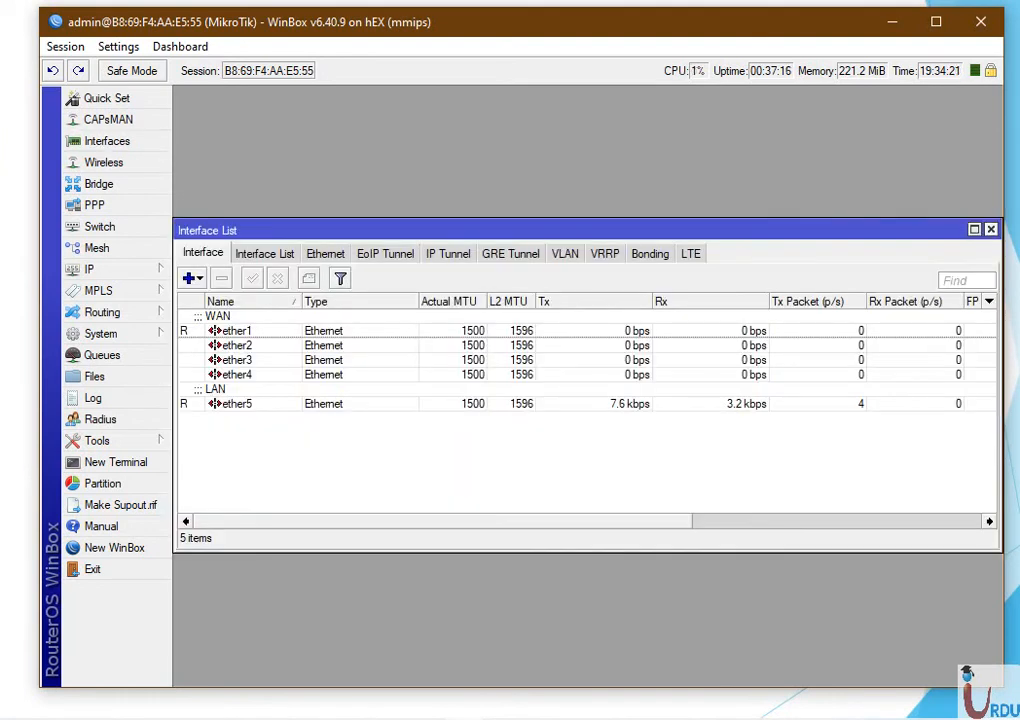
left_click(990, 229)
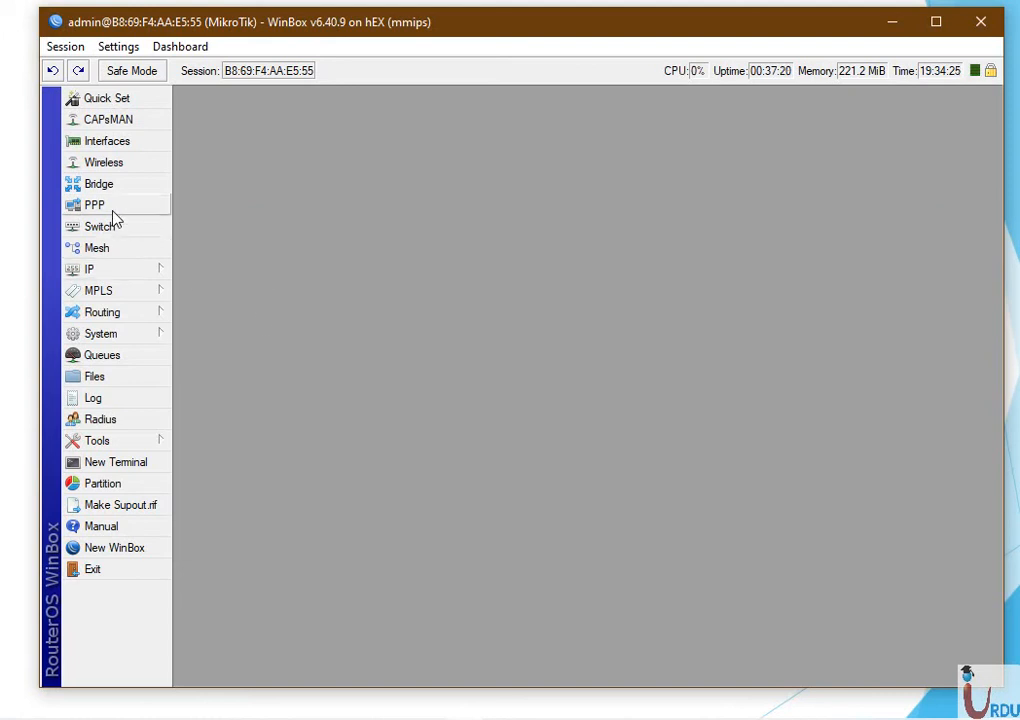
left_click(127, 276)
Step: Open a Windows Command Prompt by running CMD
key("super+r")
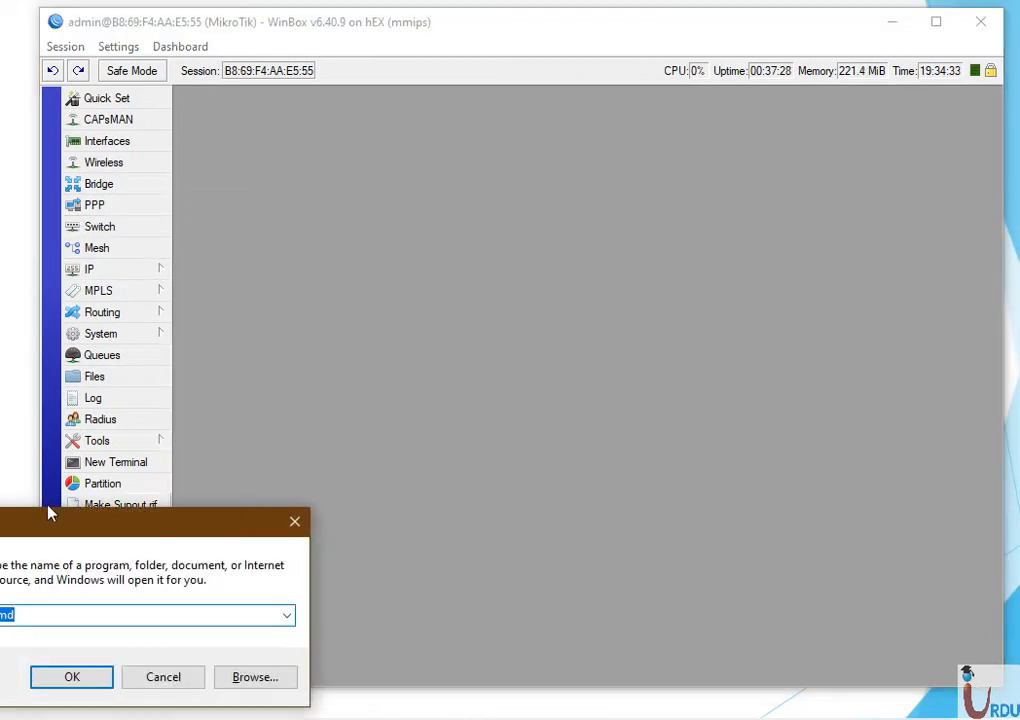
left_click_drag(67, 527, 535, 406)
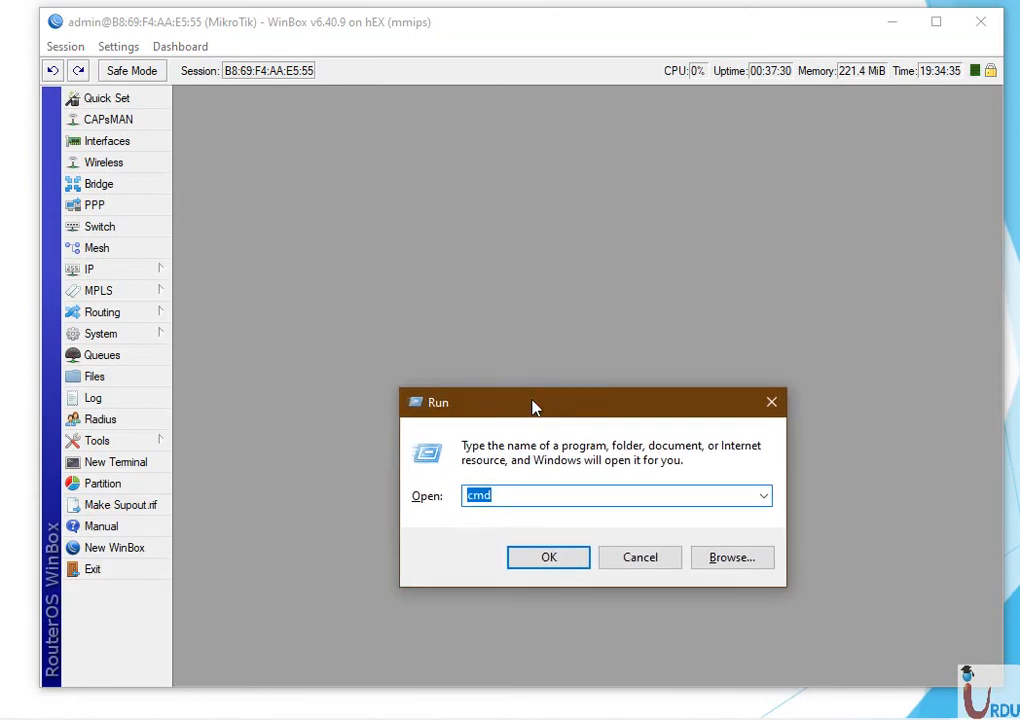
type("CMD")
key("Return")
Step: Run IPCONFIG and examine the IP settings of the PC's Ethernet adapter
type("IPOCN")
key("BackSpace")
type("ON")
key("BackSpace")
key("BackSpace")
key("BackSpace")
key("BackSpace")
type("CONFIG")
key("Return")
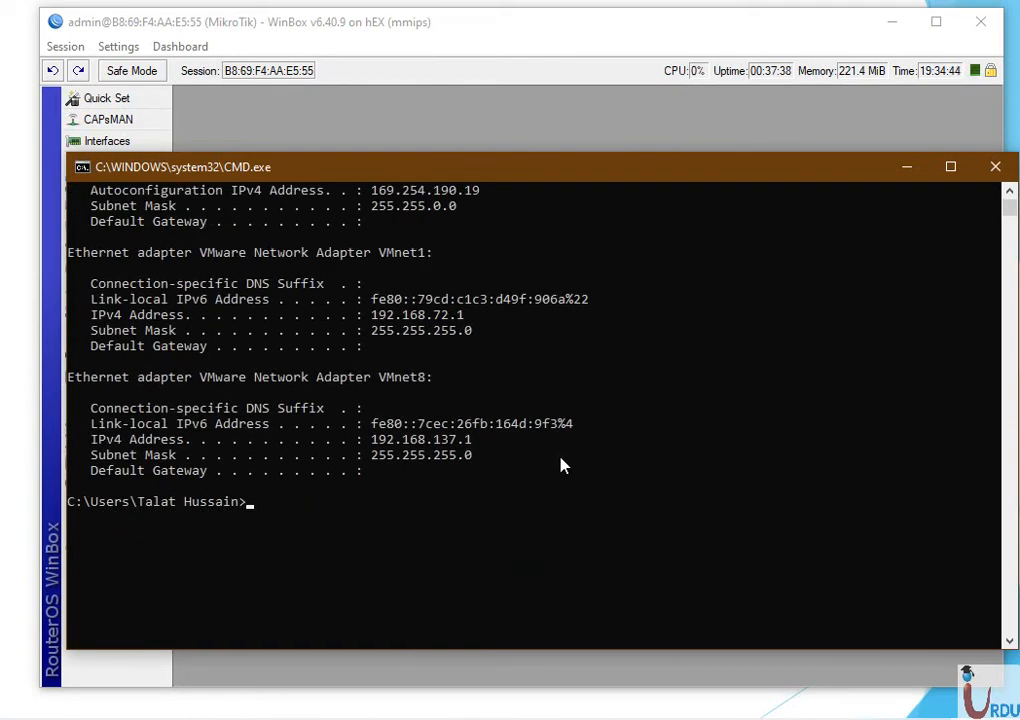
scroll(502, 526, "up", 2)
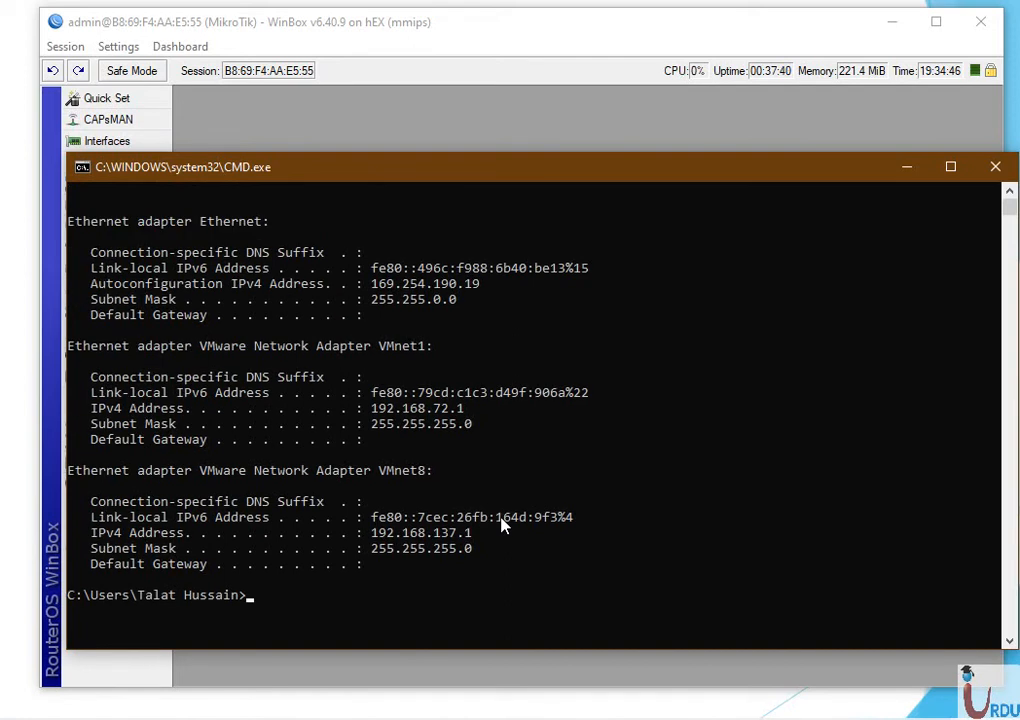
scroll(502, 525, "up", 1)
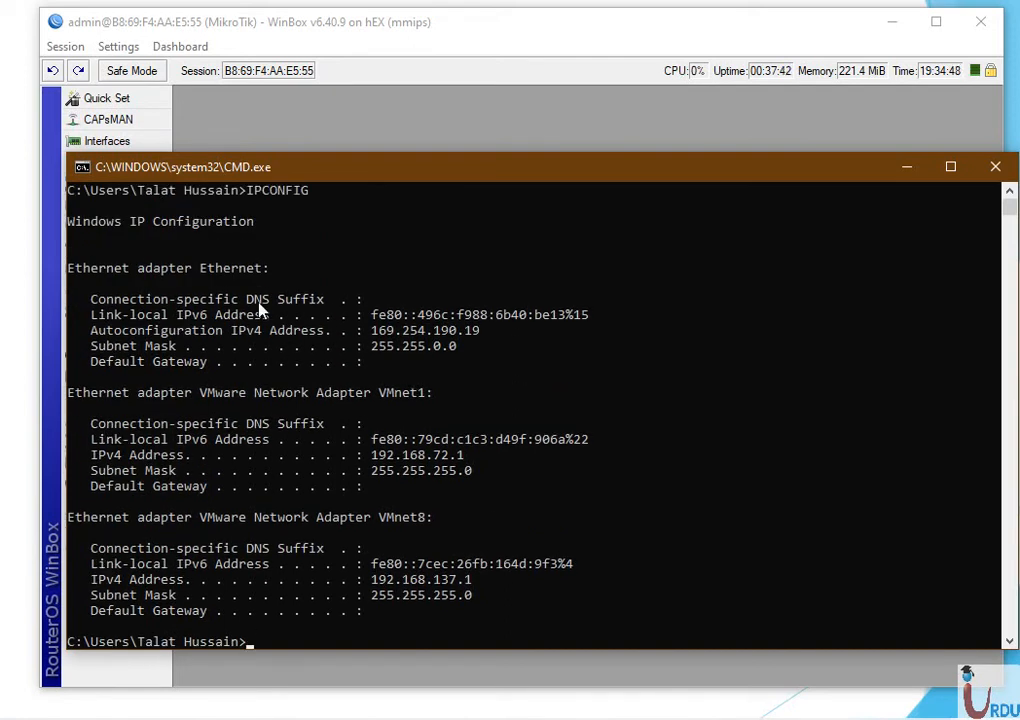
left_click_drag(74, 270, 581, 346)
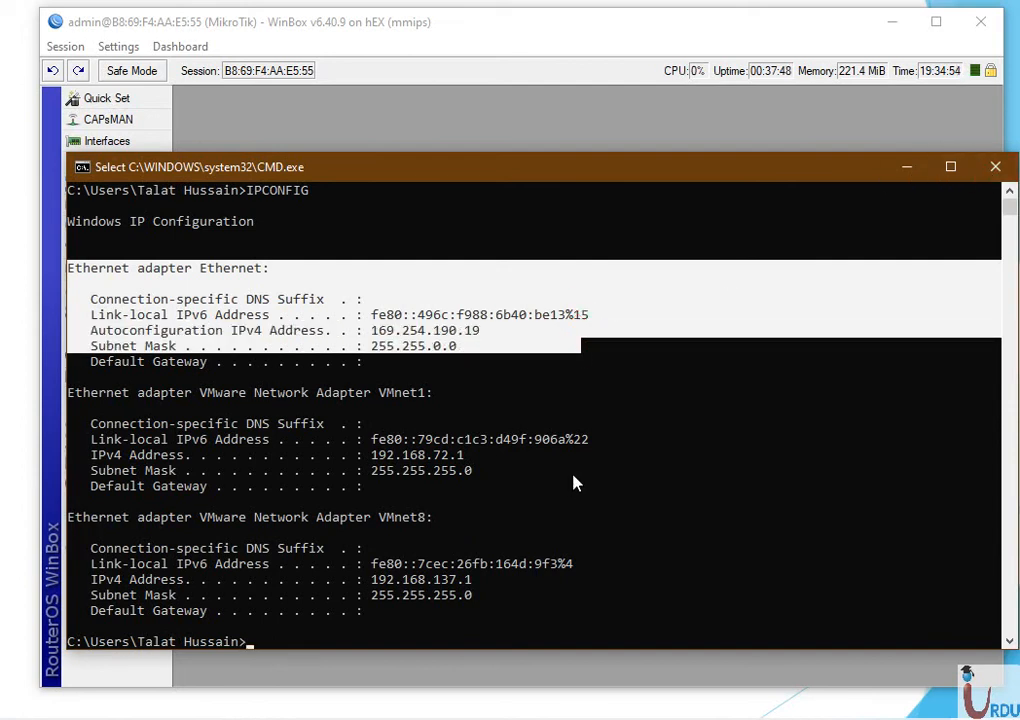
Step: Ping 8.8.8.8 from the Command Prompt to test internet access, stopping the ping early
key("Return")
key("Return")
key("Return")
key("Return")
key("Return")
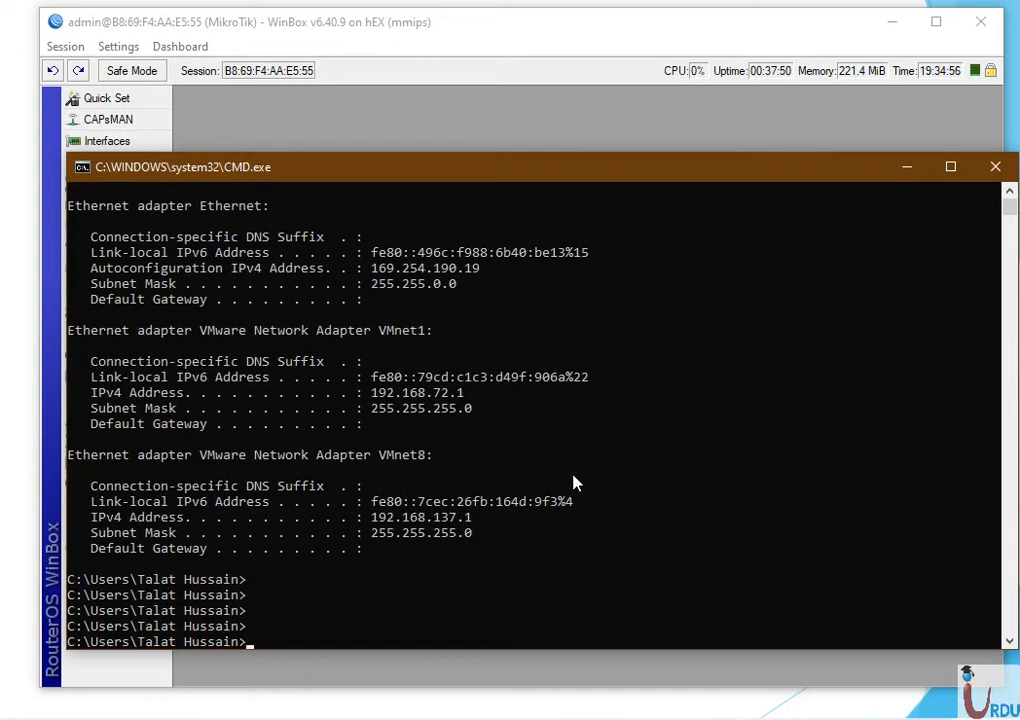
type("PING 8.8.8.8")
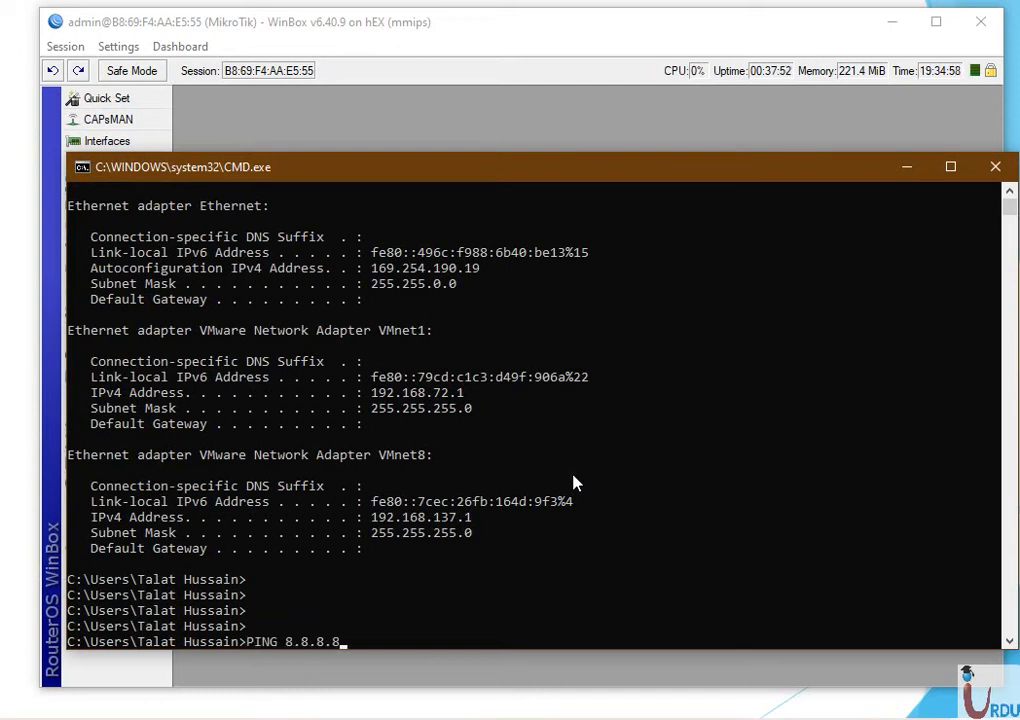
key("Return")
key("ctrl+c")
Step: Ping the router's LAN address 10.10.10.1 and close the Command Prompt
type("PING")
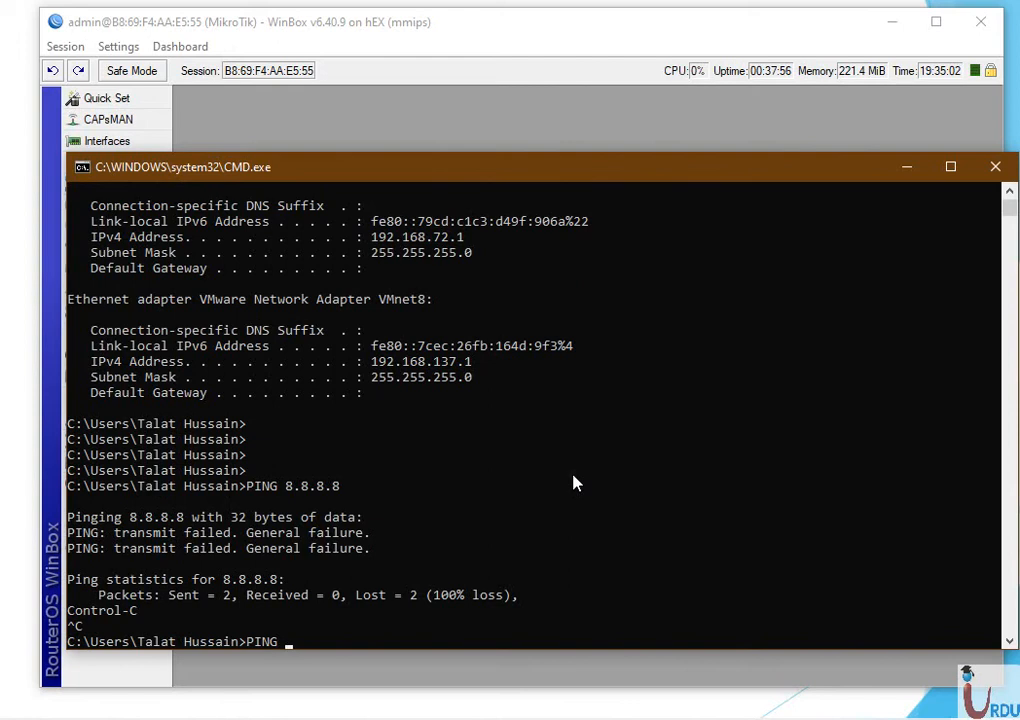
type(" 10.10.10.1")
key("Return")
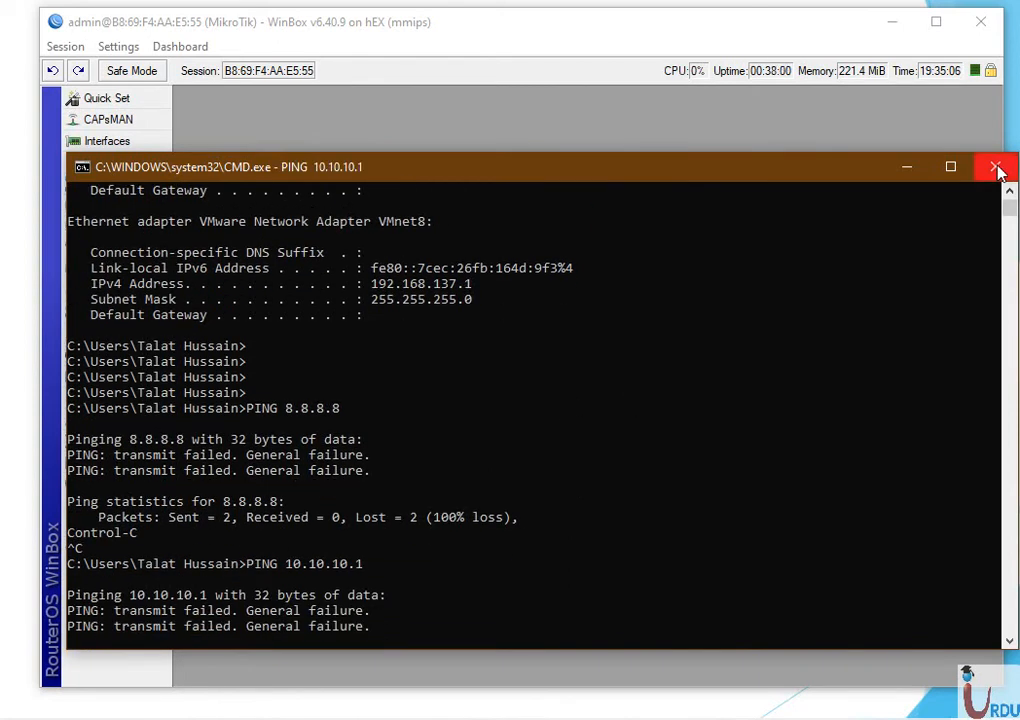
left_click(994, 167)
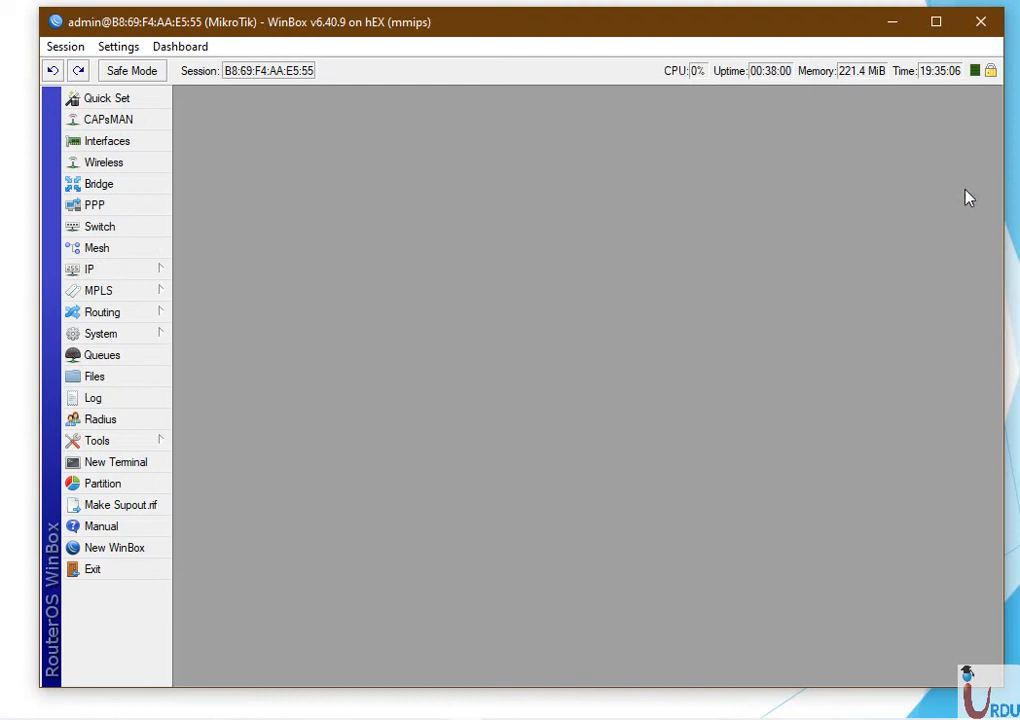
Step: Open the Windows Network Connections window
left_click(111, 272)
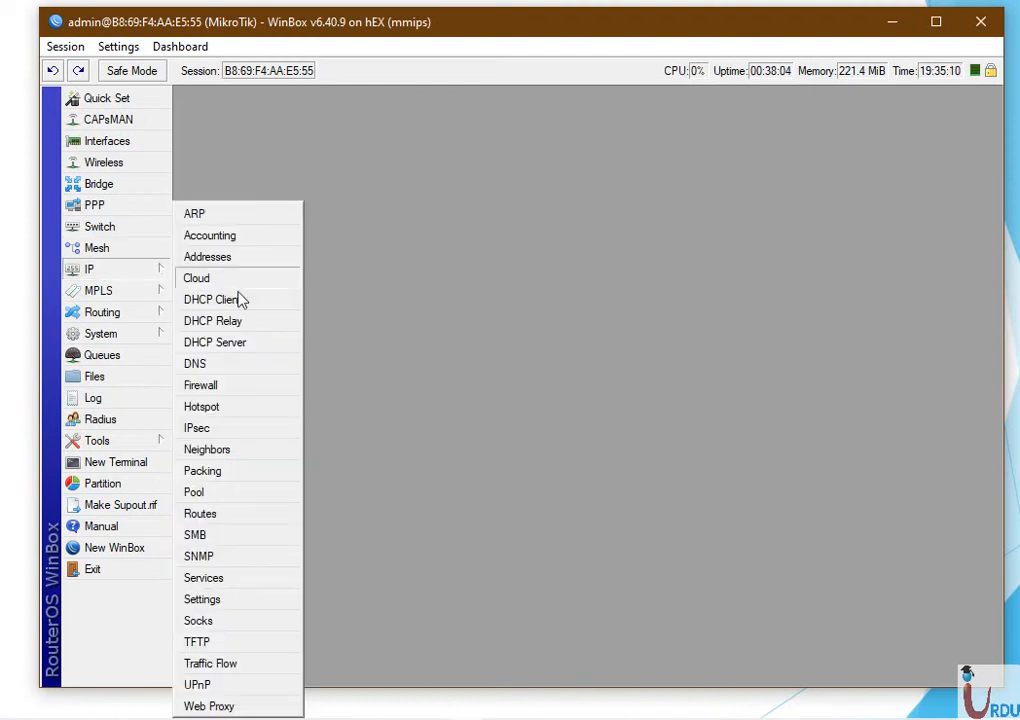
left_click(556, 336)
key("super+r")
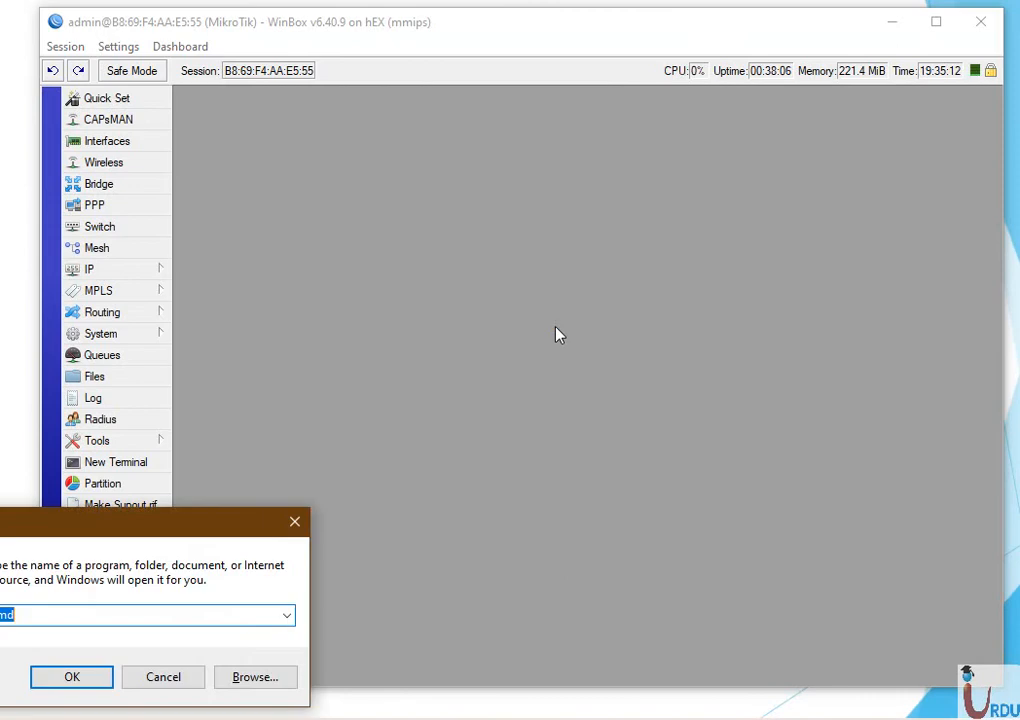
left_click_drag(73, 522, 314, 478)
type("NC")
key("Return")
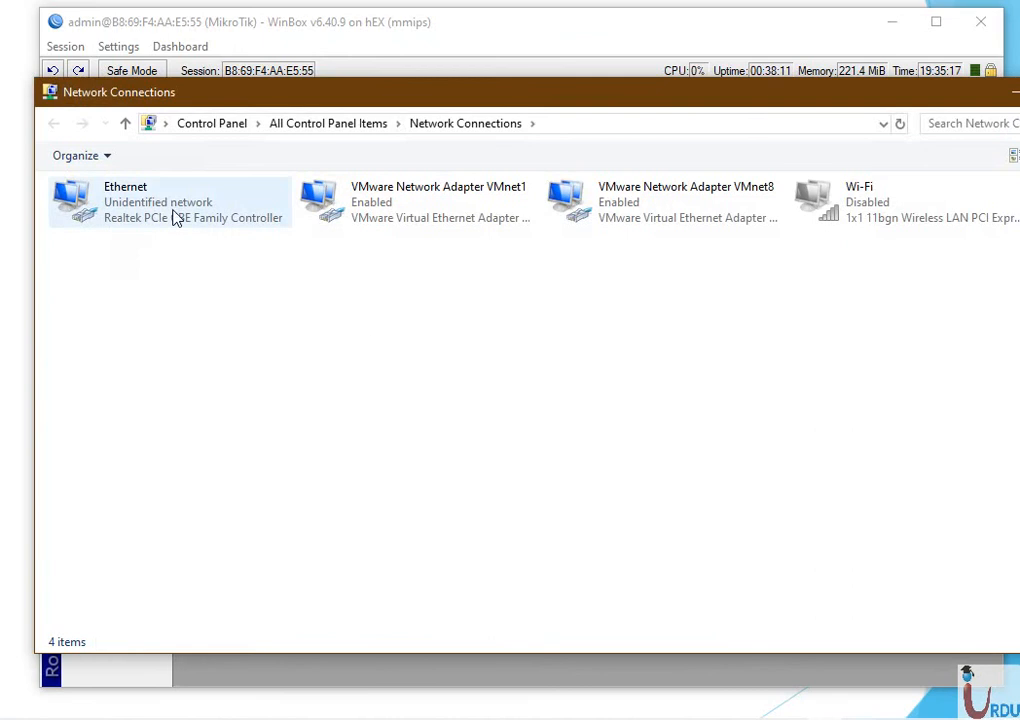
Step: Give the Ethernet adapter the static IPv4 address 10.10.10.2 with subnet mask 255.255.255.0
double_click(160, 220)
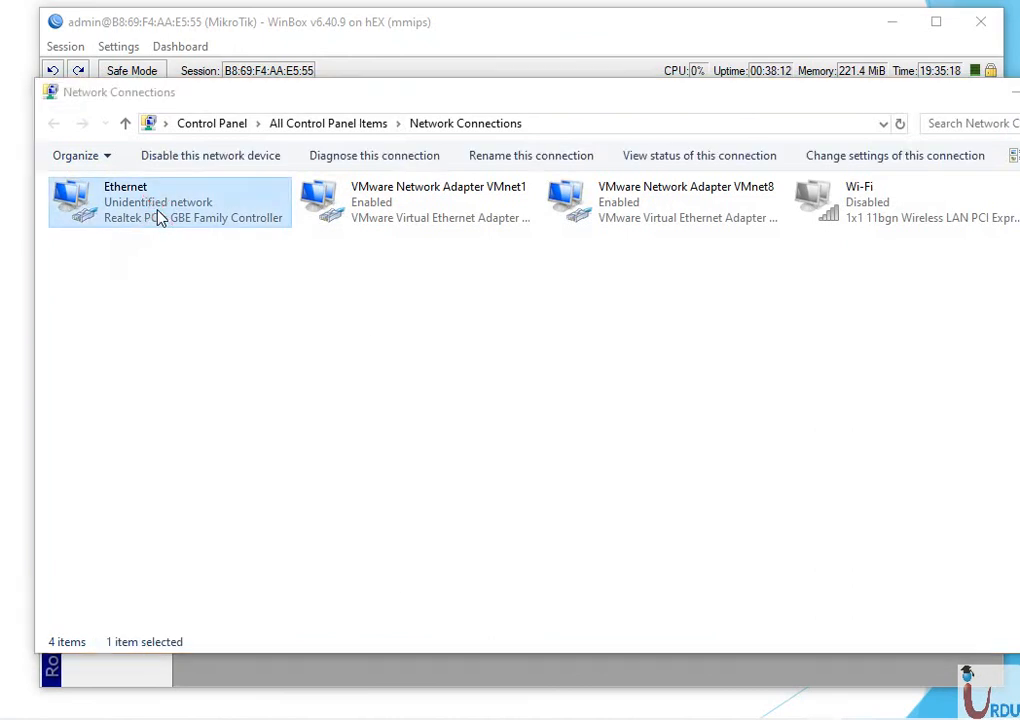
left_click(456, 524)
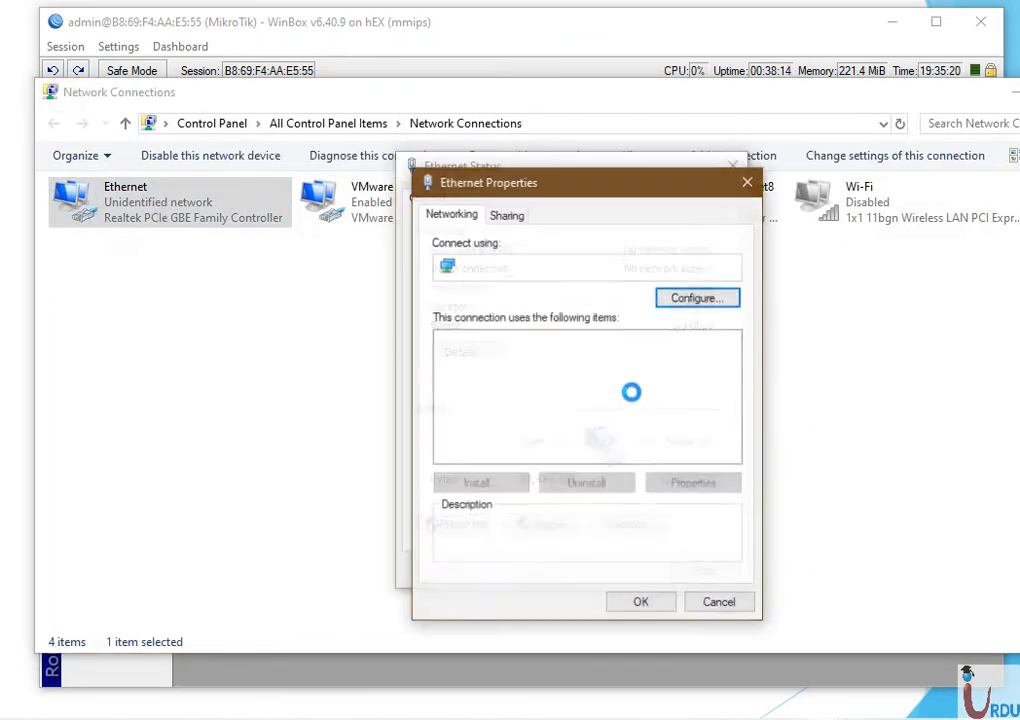
double_click(619, 410)
left_click(486, 396)
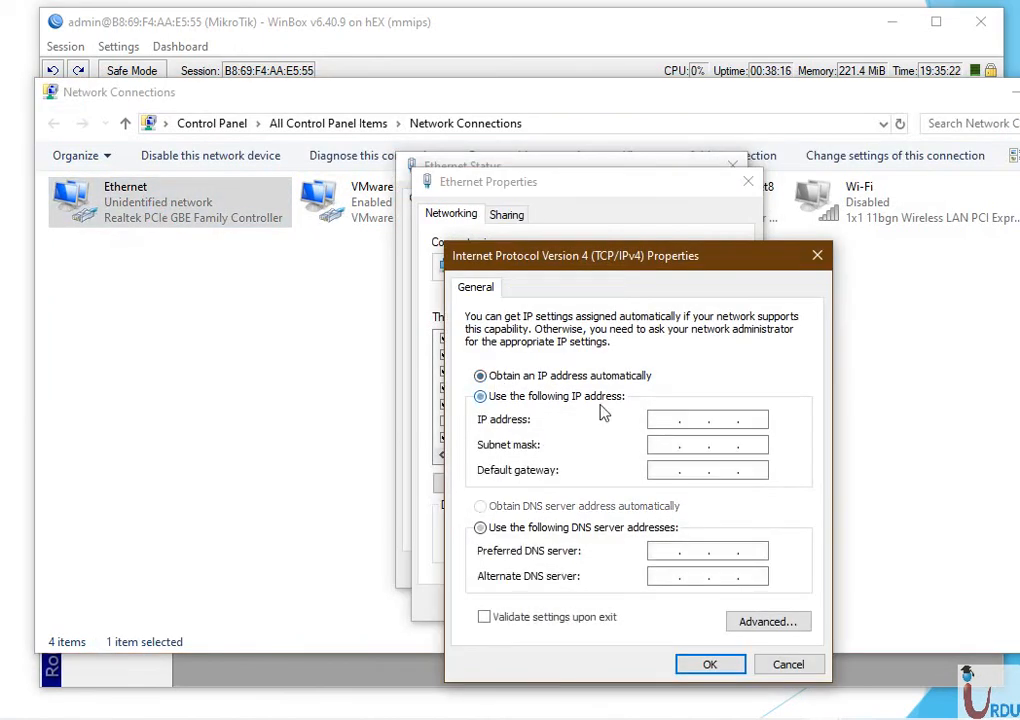
type("10.10")
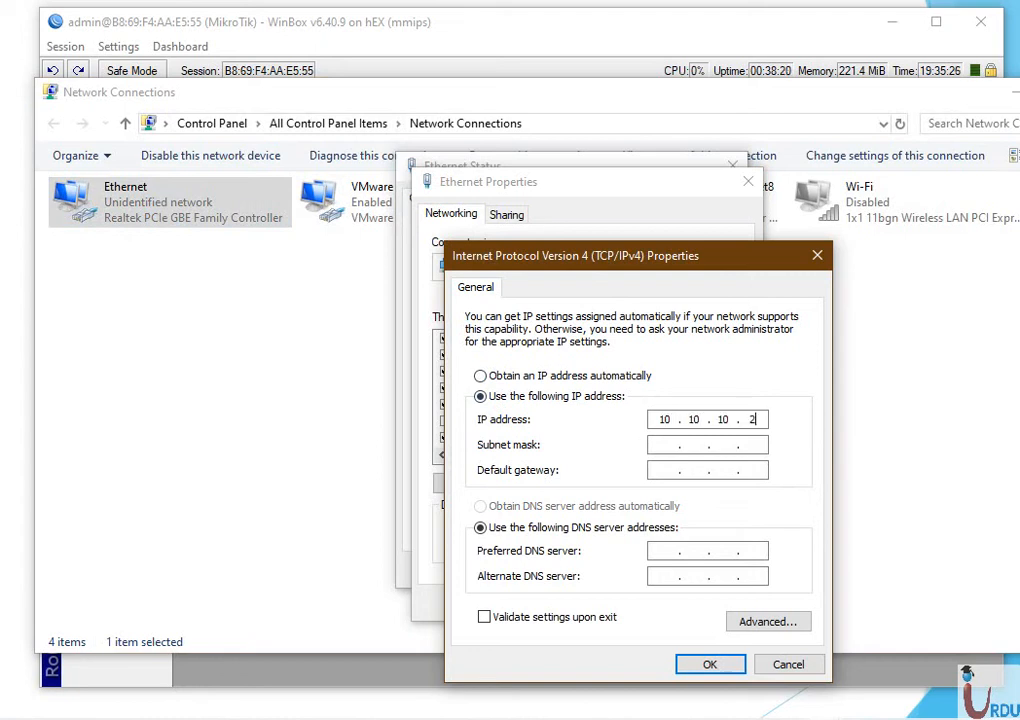
key("Tab")
type("255255255")
key("Tab")
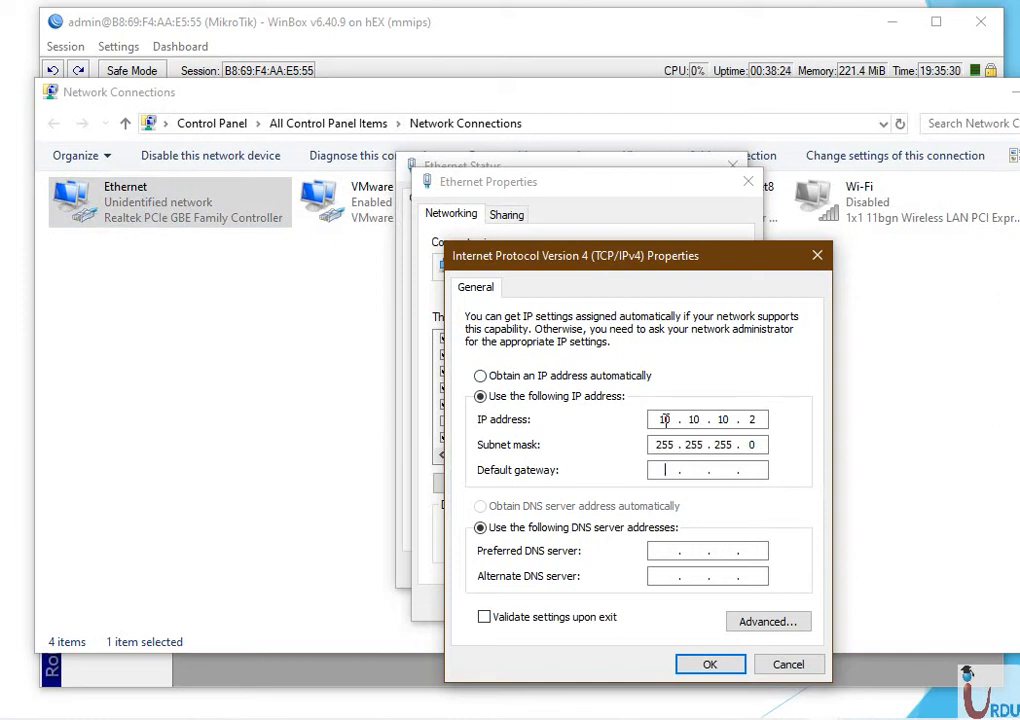
Step: Set the default gateway to 10.10.10.1 and preferred DNS server to 8.8.8.8, fill in the alternate DNS server and confirm the IPv4 settings
type("10 . 10 . 10 . 1")
key("Tab")
type("8")
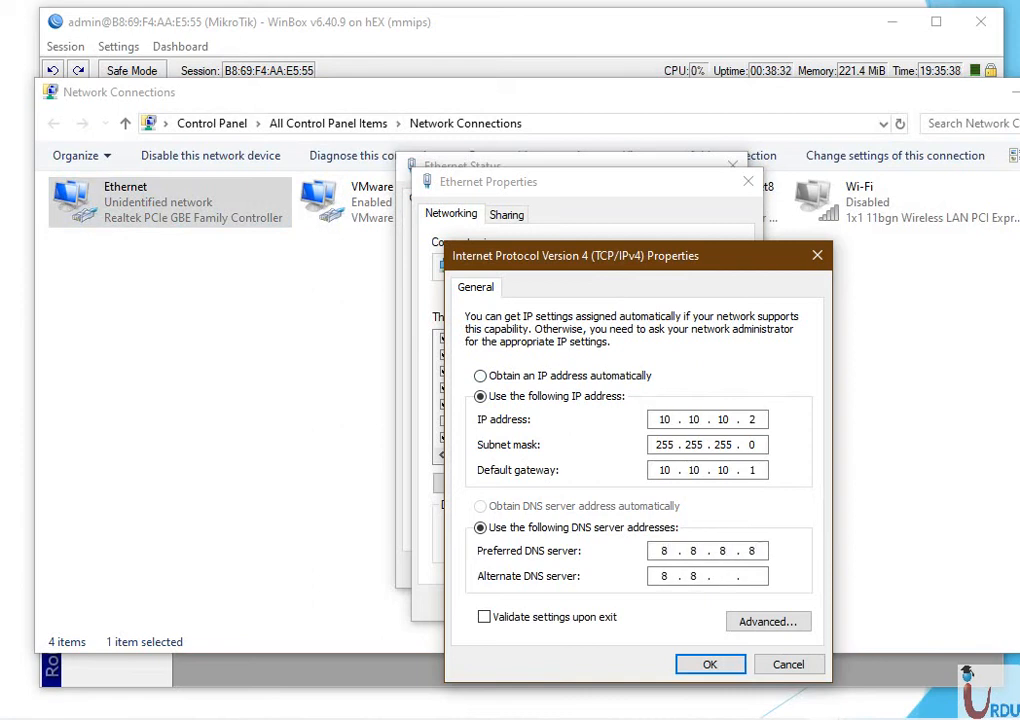
left_click(712, 665)
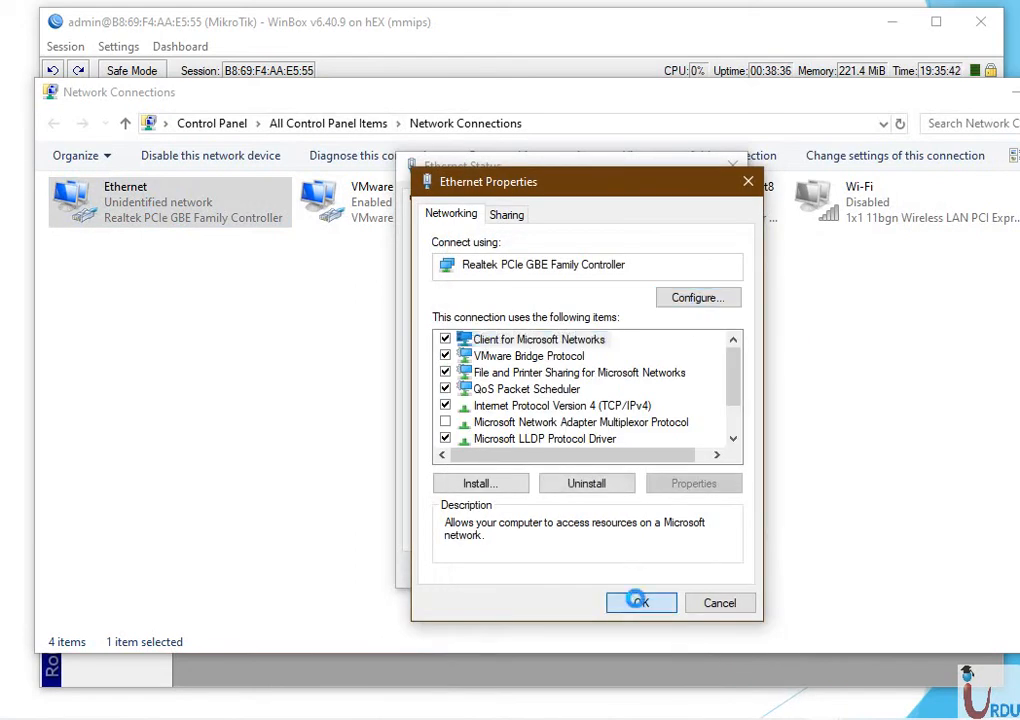
Step: Confirm the Ethernet adapter's properties, then close its status dialog and the Network Connections window
left_click(641, 604)
left_click(704, 571)
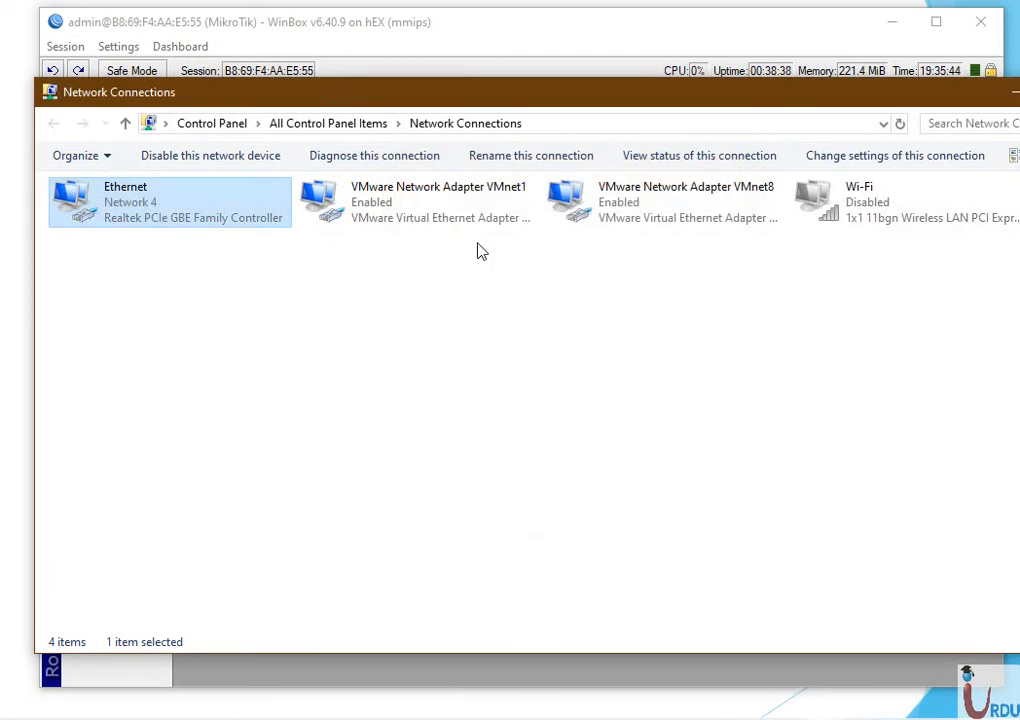
left_click(1016, 92)
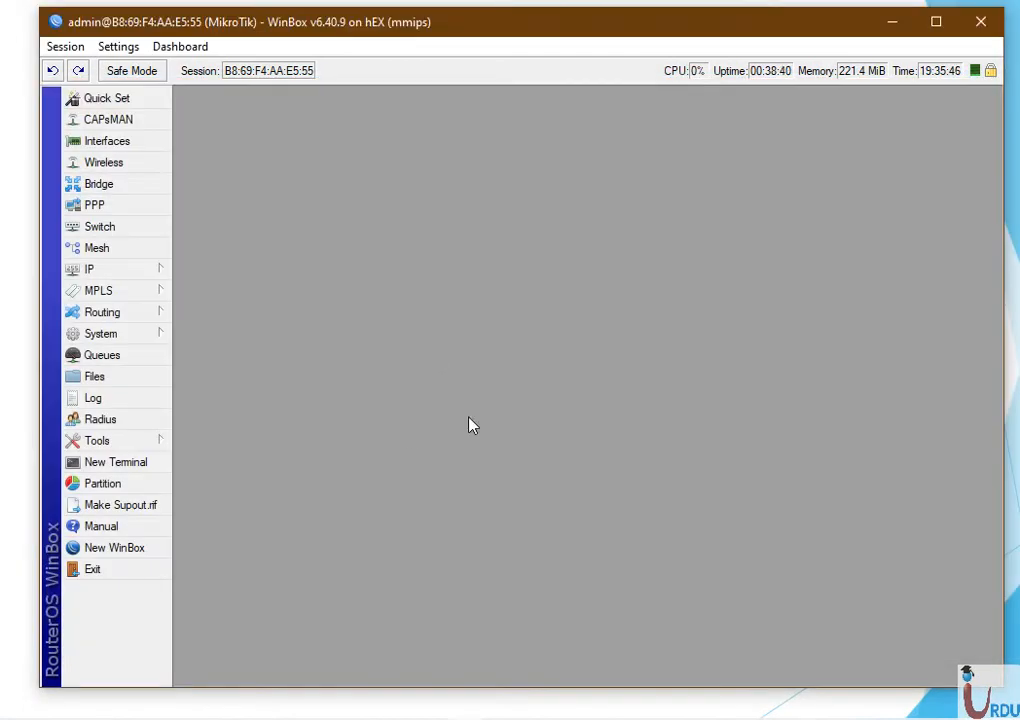
Step: Run IPCONFIG in a new Command Prompt and review the Ethernet adapter's address, subnet mask and default gateway
key("super+r")
type("cmd")
key("Return")
type("IPCONFIG")
key("Return")
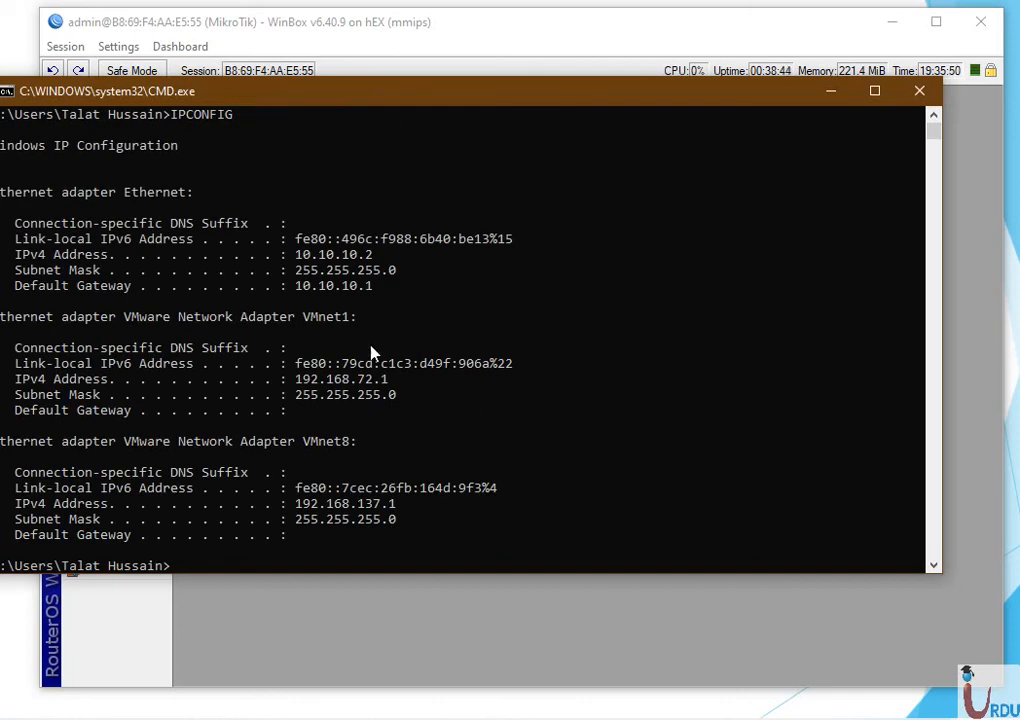
left_click_drag(395, 295, 27, 186)
left_click(592, 413)
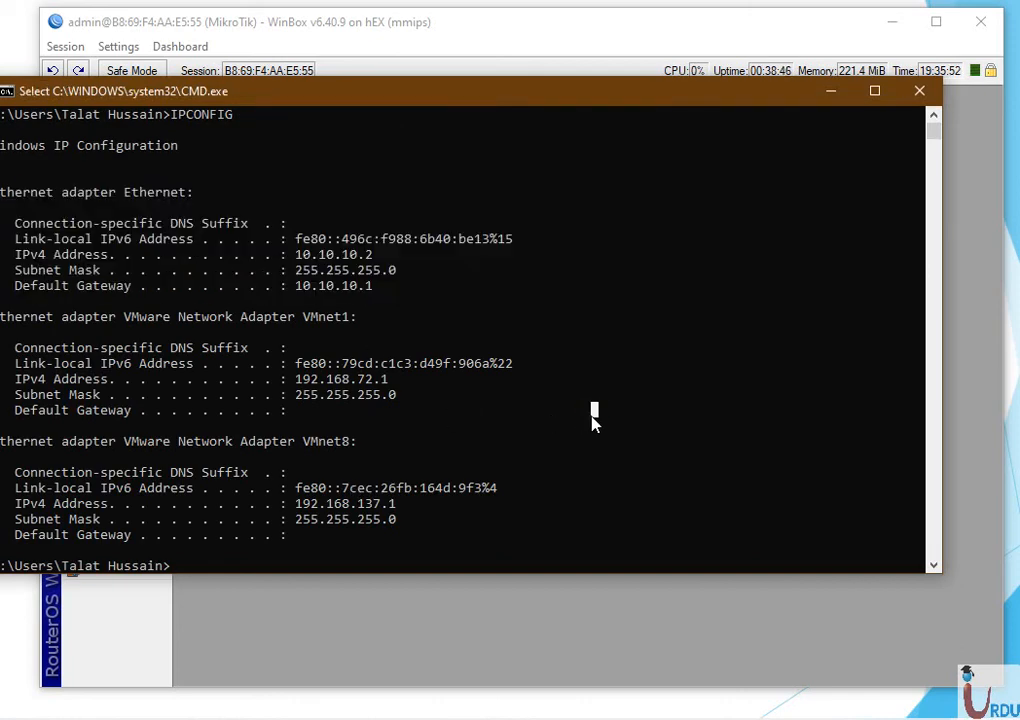
Step: Ping the router at 10.10.10.1 and the internet address 8.8.8.8, then close the Command Prompt
type("PING 10.10.0.1")
key("BackSpace")
type("1")
key("Return")
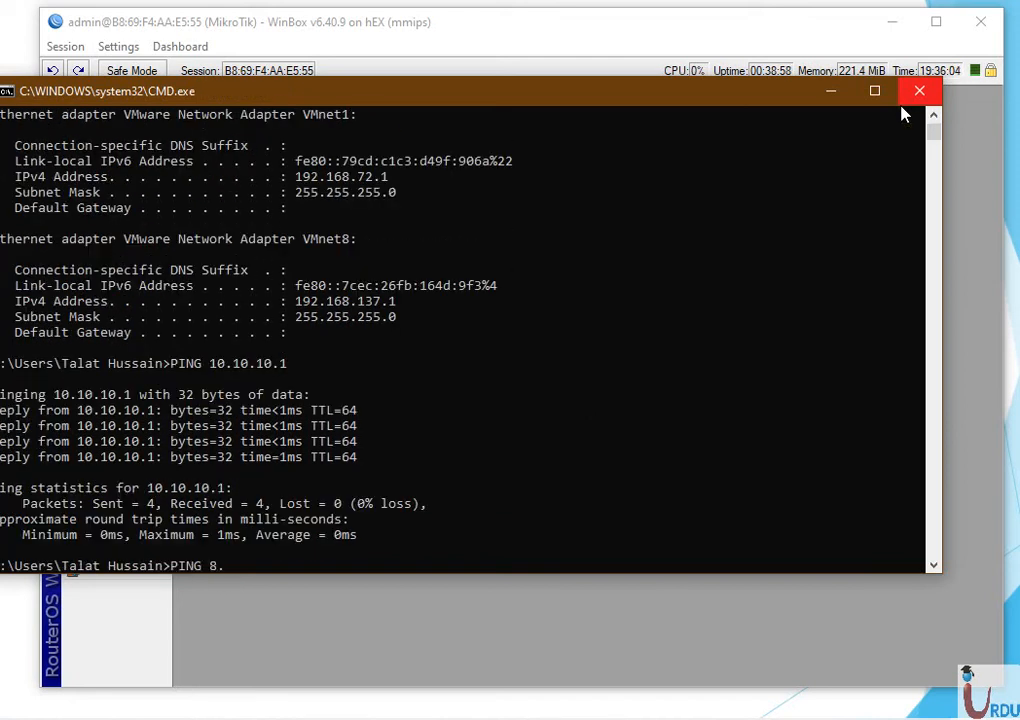
key("Return")
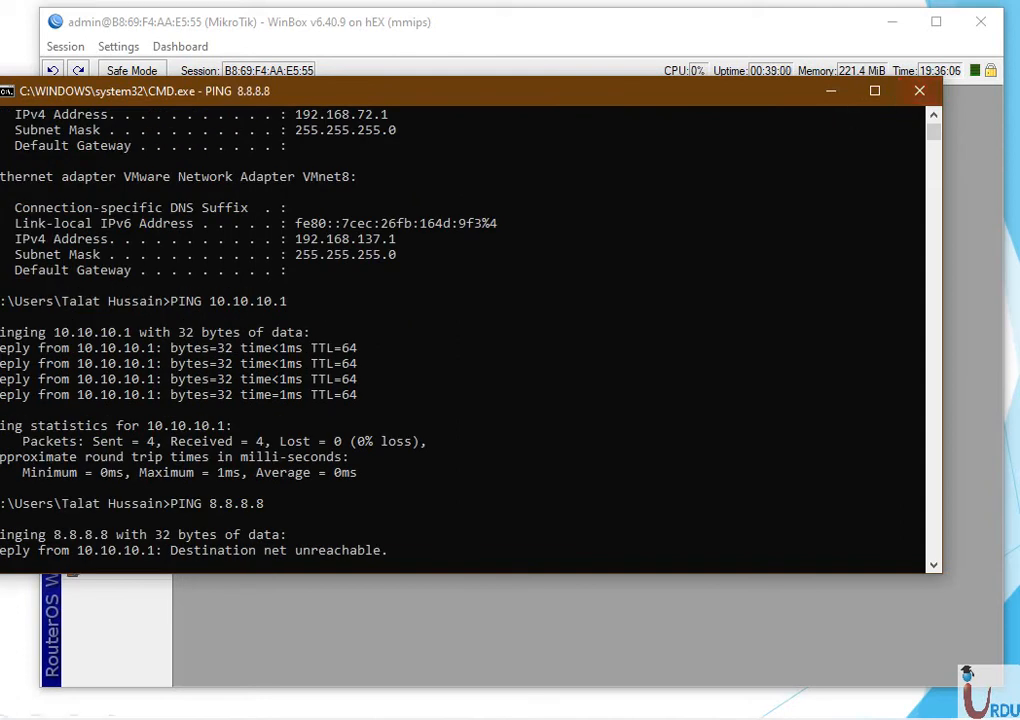
left_click(928, 96)
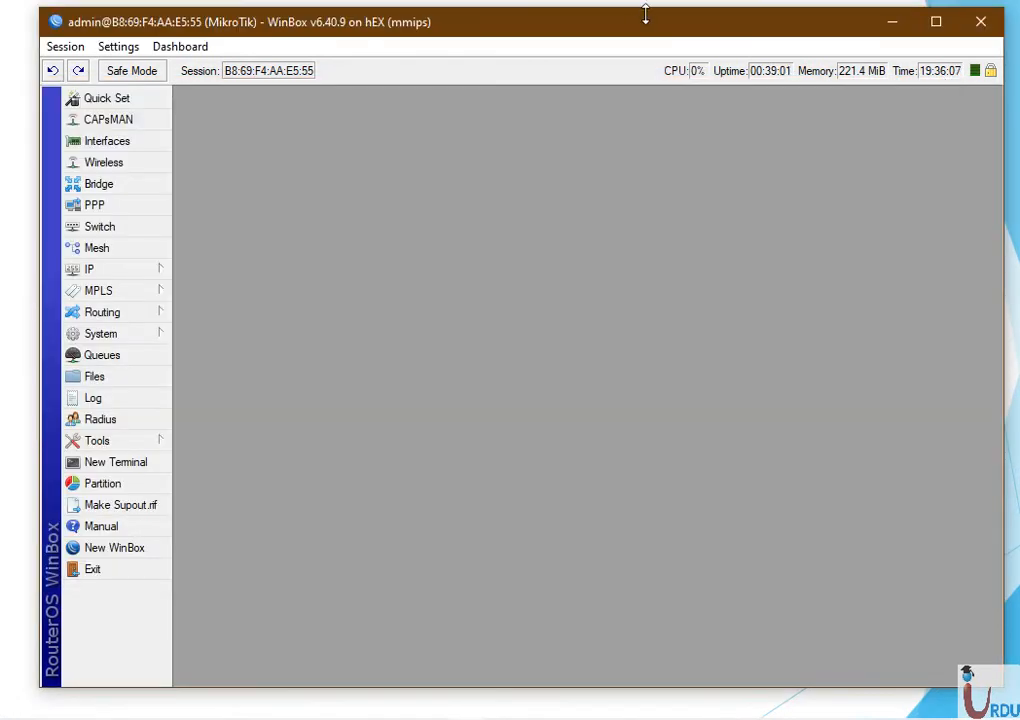
Step: Open the router's route list and examine the 10.10.10.0/24 and 192.168.0.0/24 routes
left_click_drag(603, 30, 590, 58)
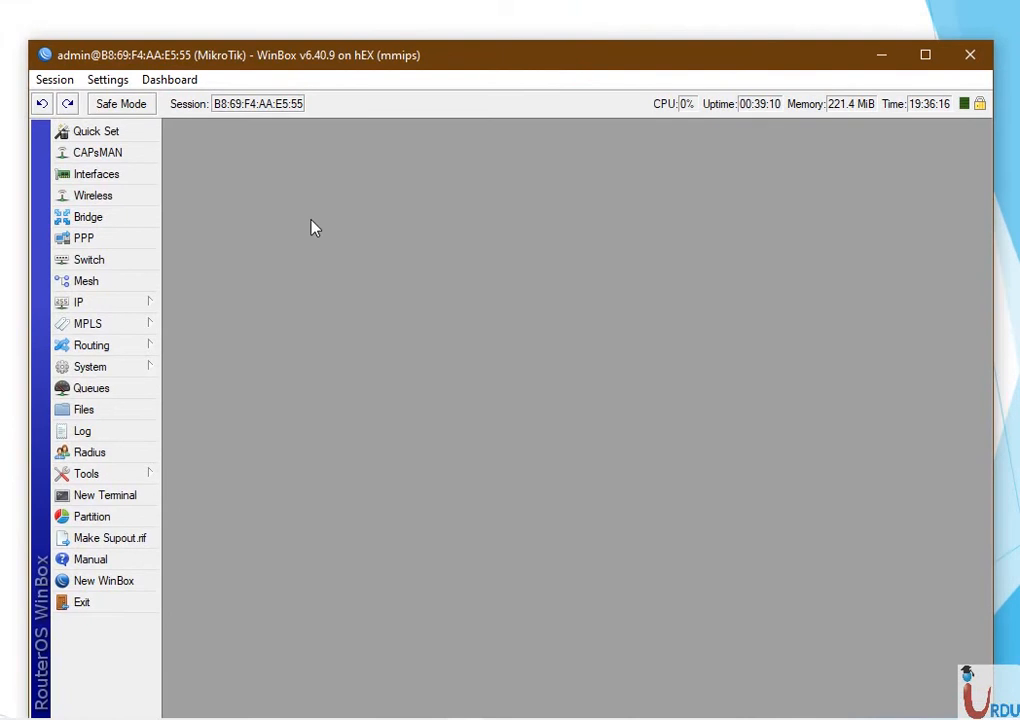
left_click(123, 304)
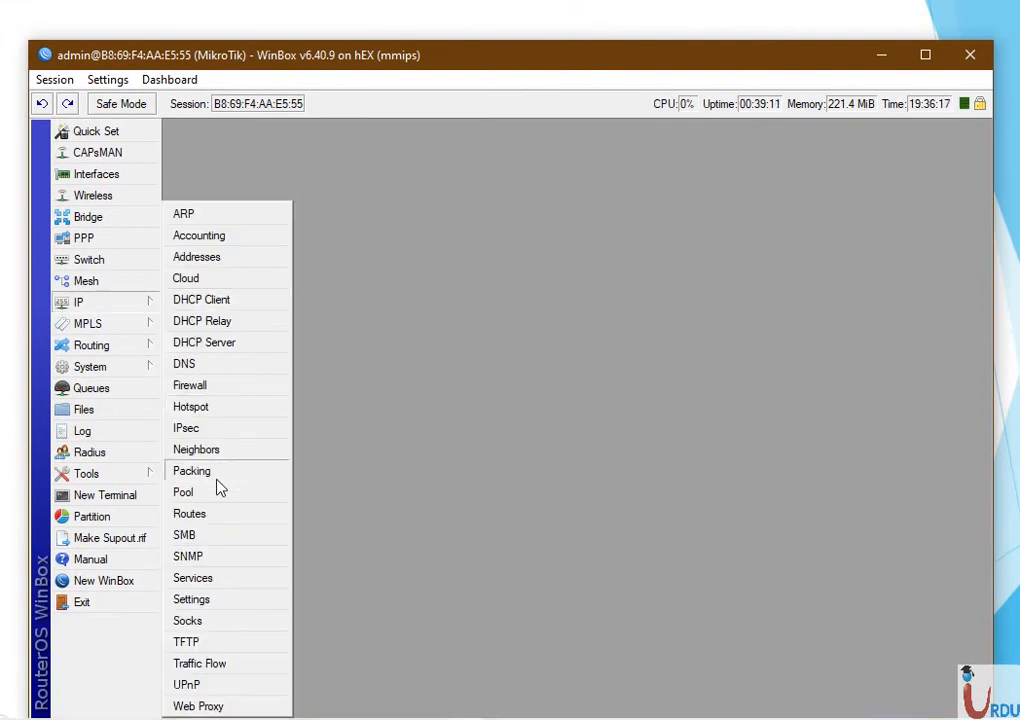
left_click(189, 514)
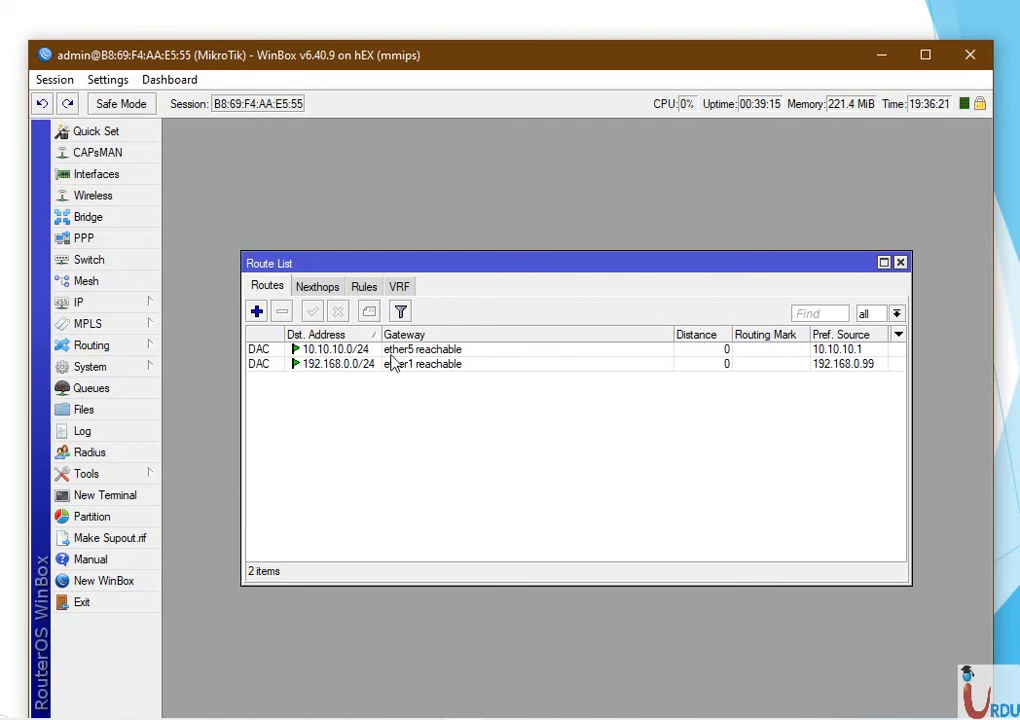
left_click(345, 352)
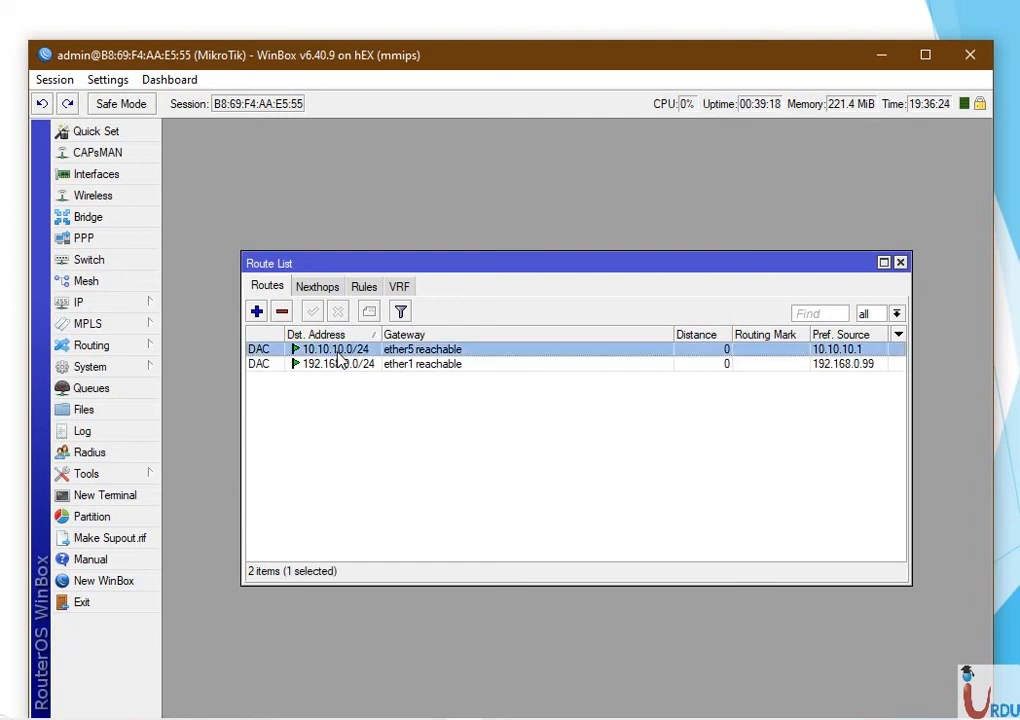
left_click(362, 368)
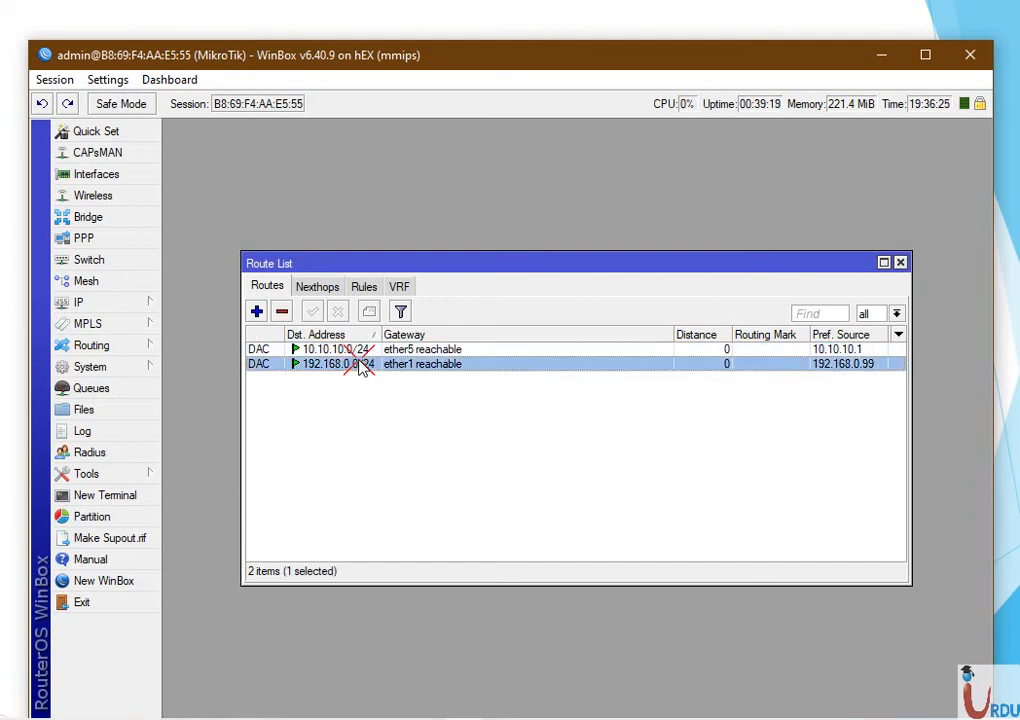
Step: Add a default route for 0.0.0.0/0 with gateway 192.168.0.1 and gateway checking by ping, then close the route list
left_click(256, 311)
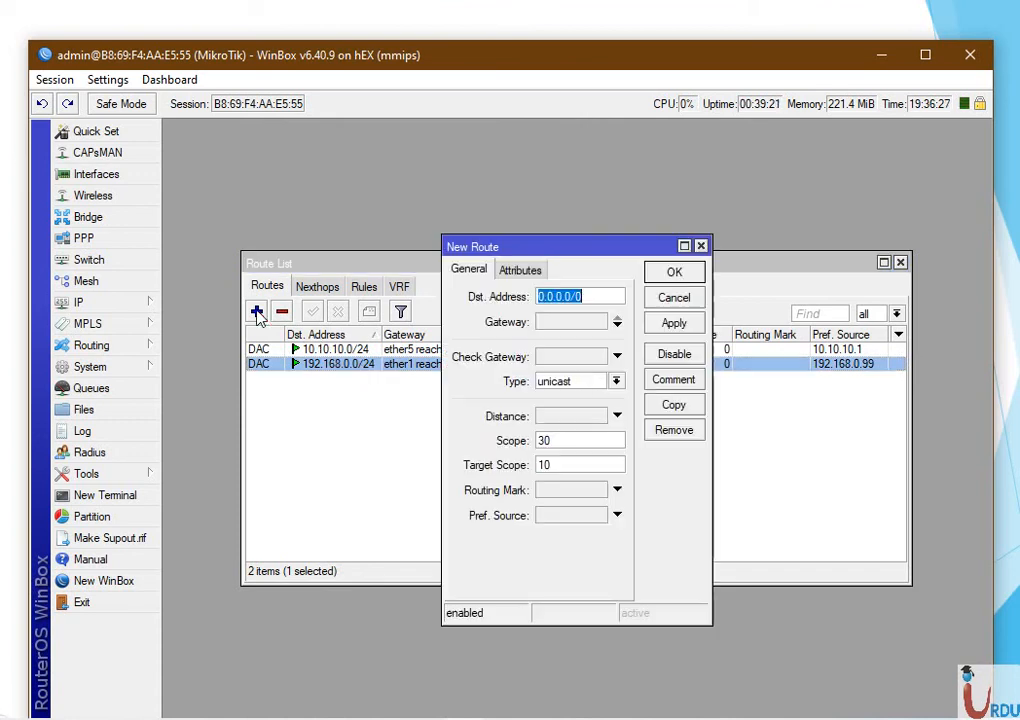
left_click(617, 323)
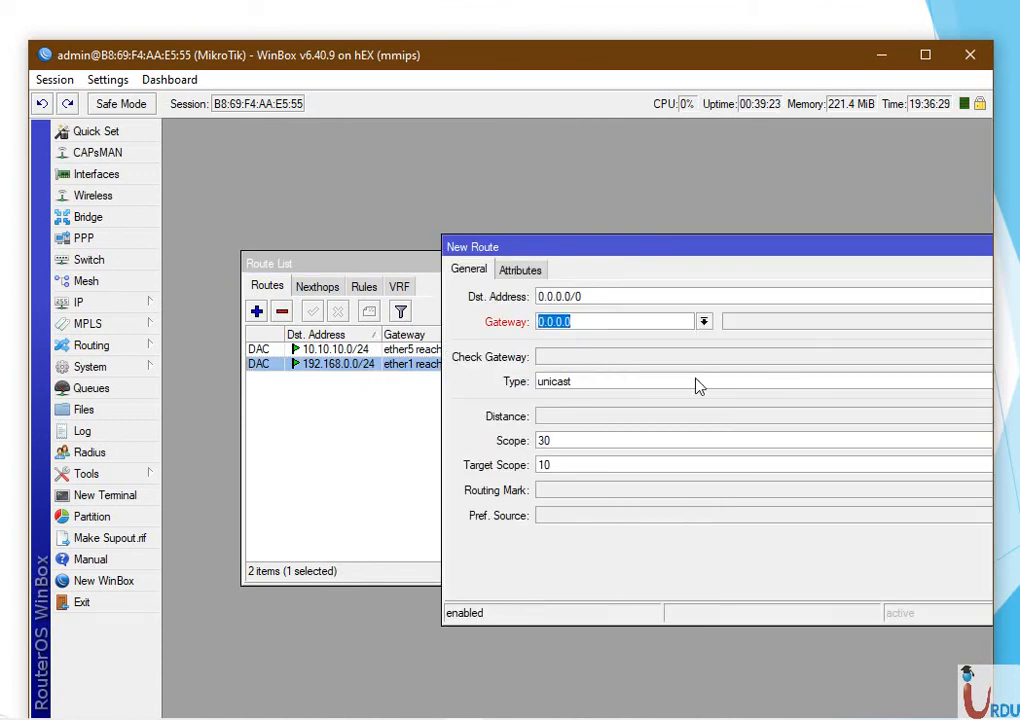
type("192.168.0.1")
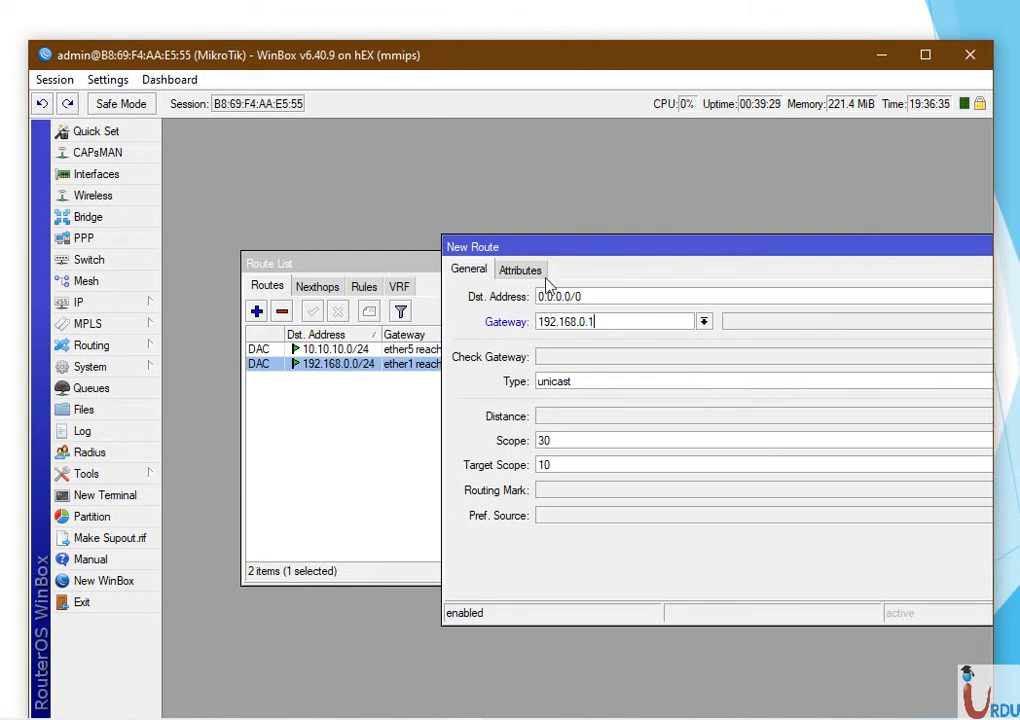
left_click_drag(577, 242, 336, 198)
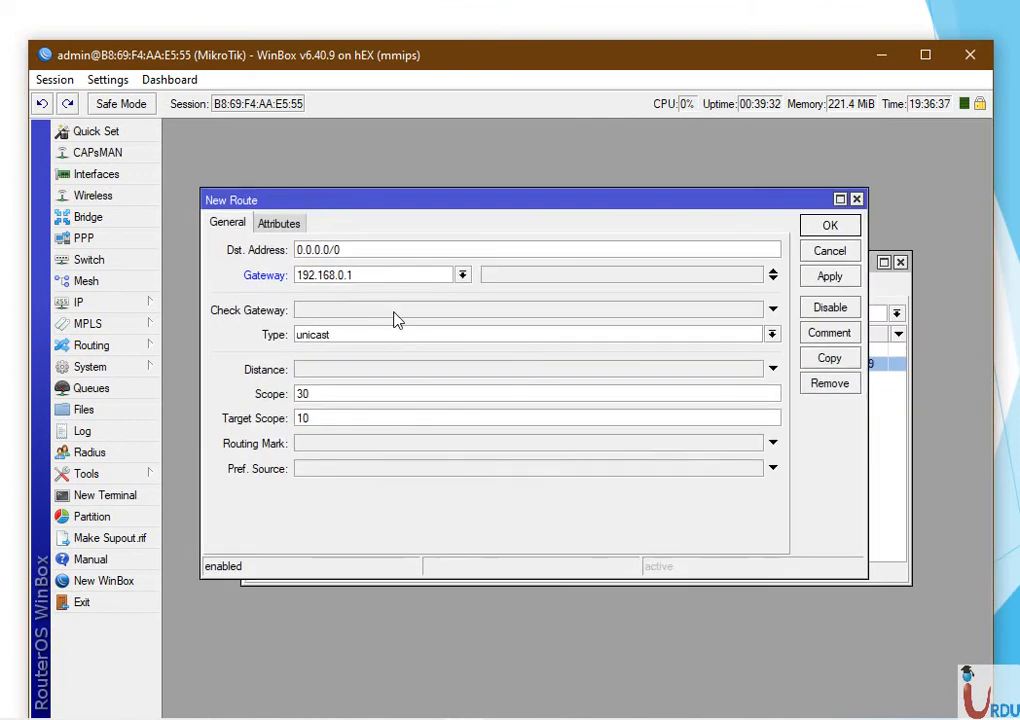
left_click(397, 319)
left_click(818, 278)
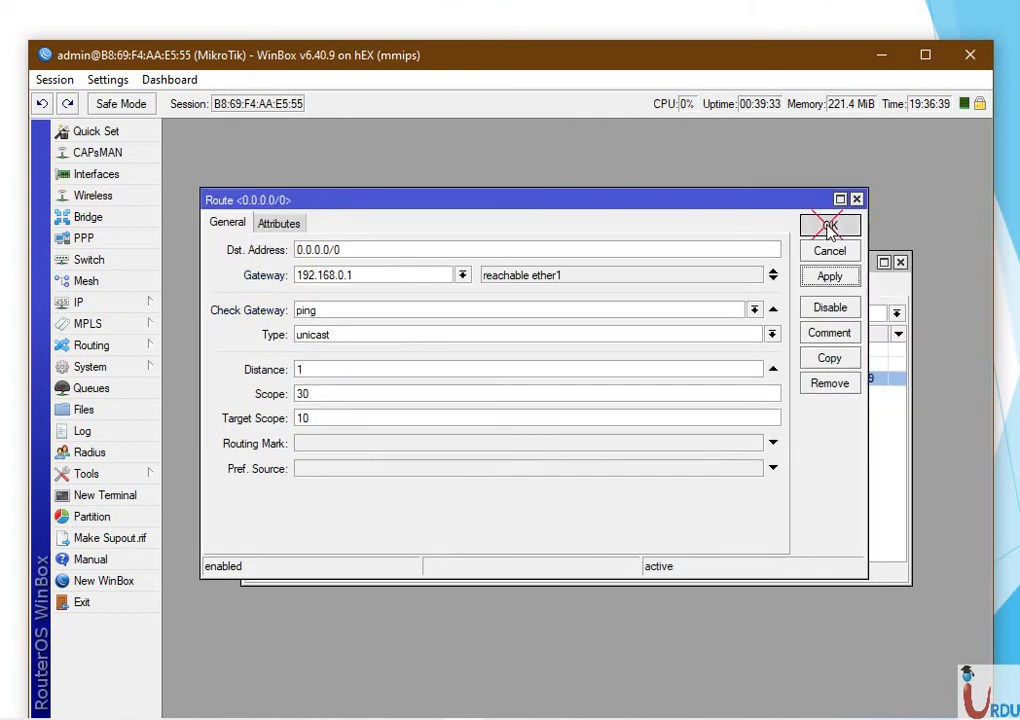
left_click(830, 226)
left_click(688, 430)
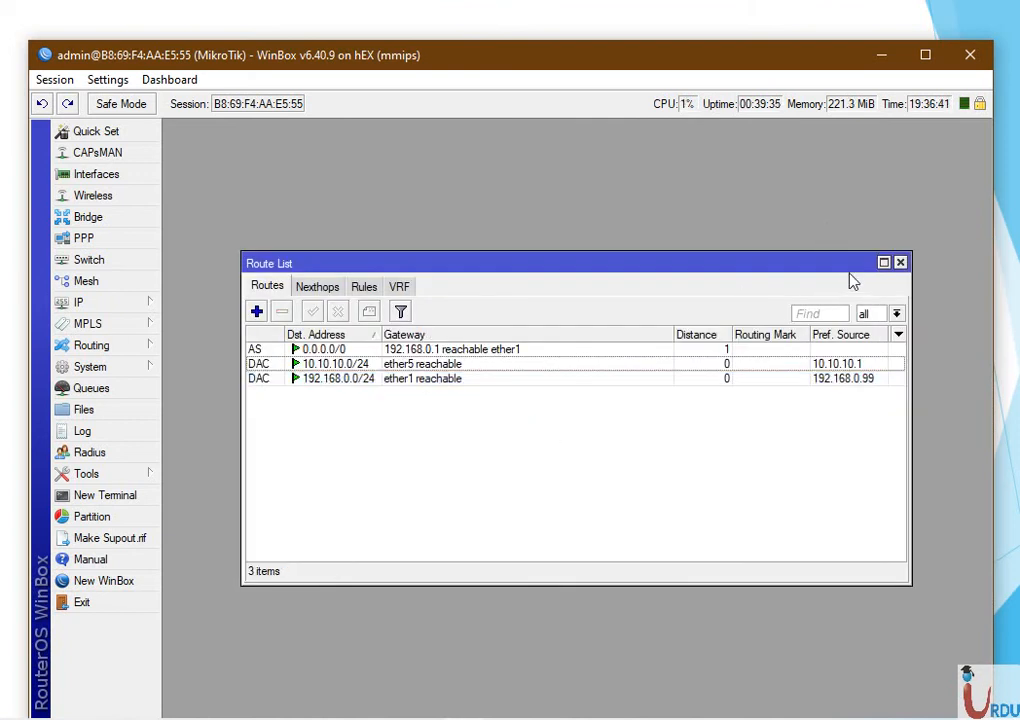
left_click(900, 263)
Step: Set the router's DNS server to 8.8.8.8 and apply the DNS settings
left_click(132, 304)
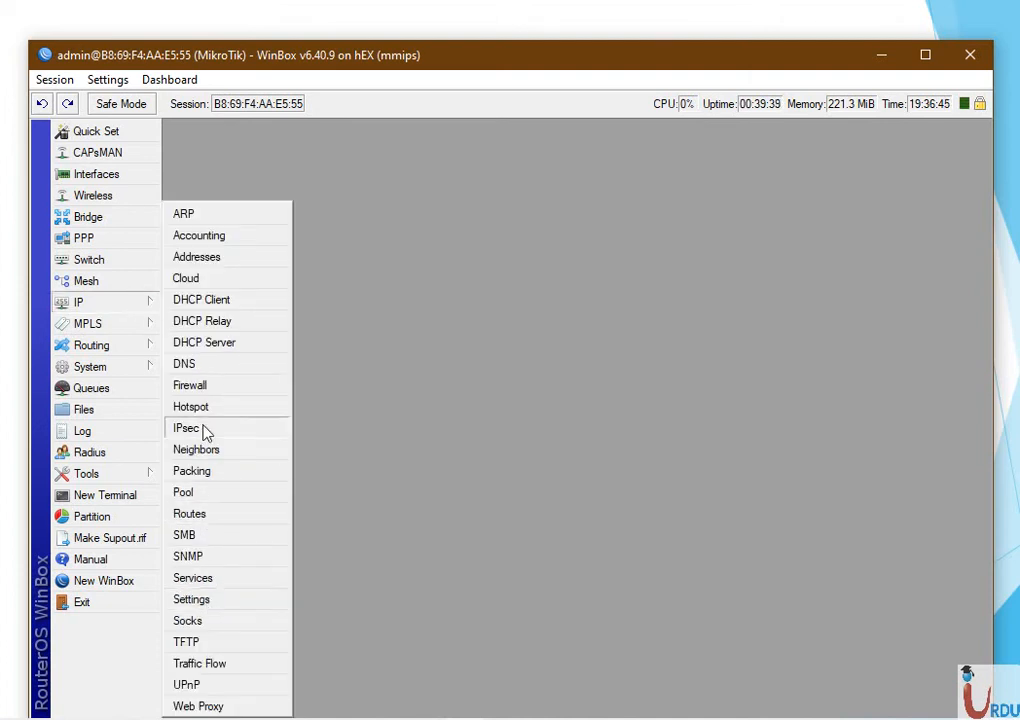
left_click(185, 364)
left_click_drag(432, 65, 450, 95)
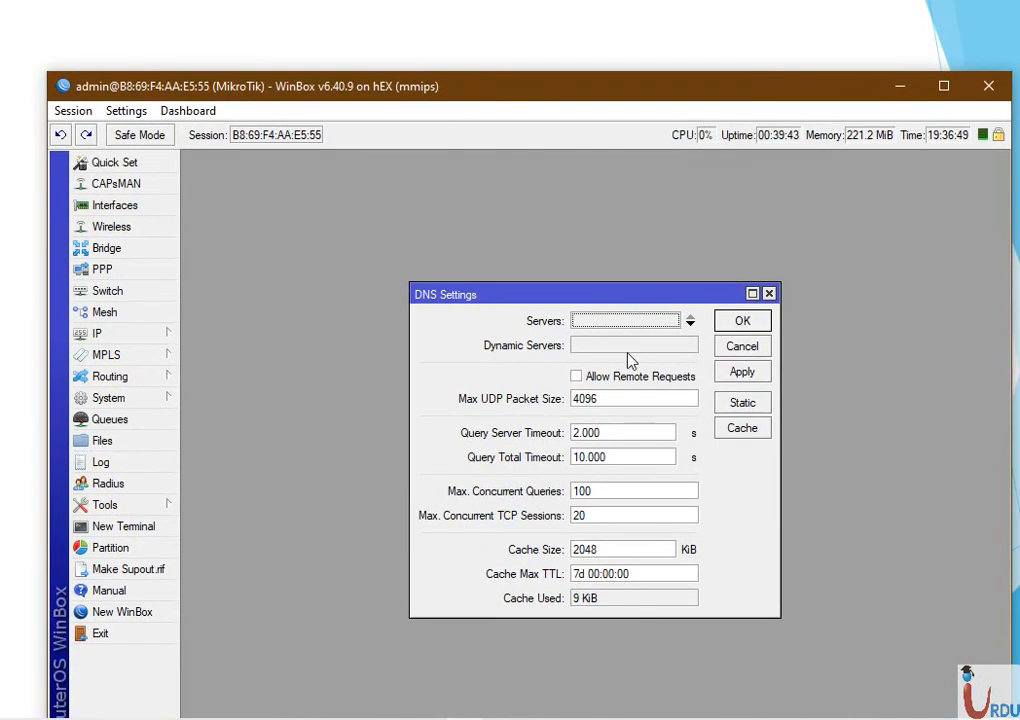
left_click(619, 328)
type("8.8.8.8")
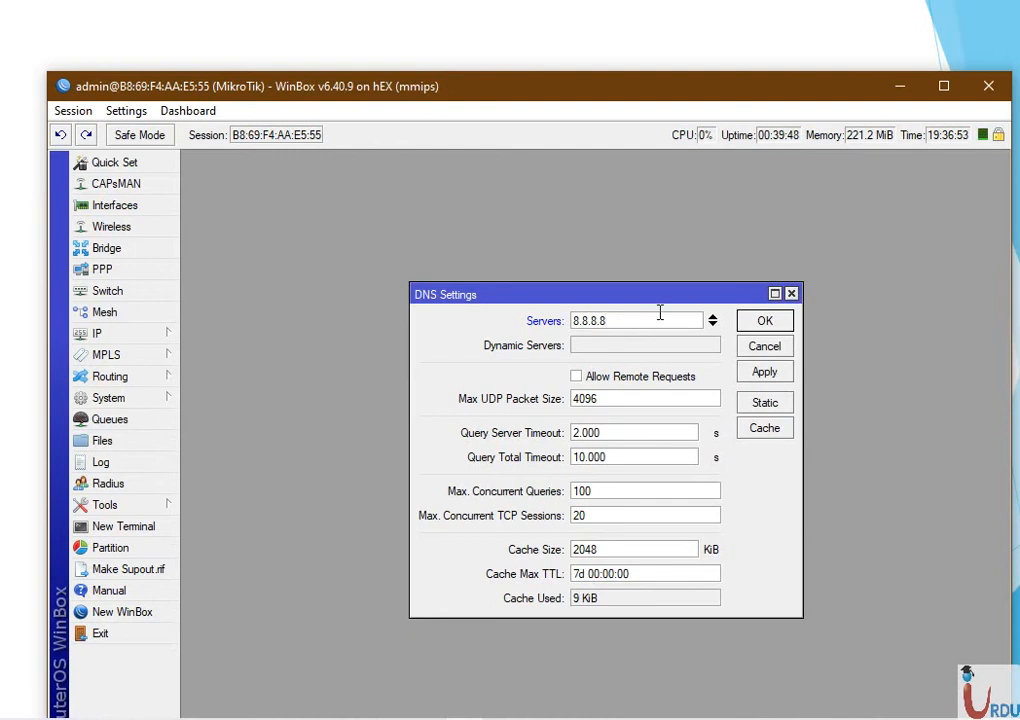
left_click(766, 372)
left_click(765, 321)
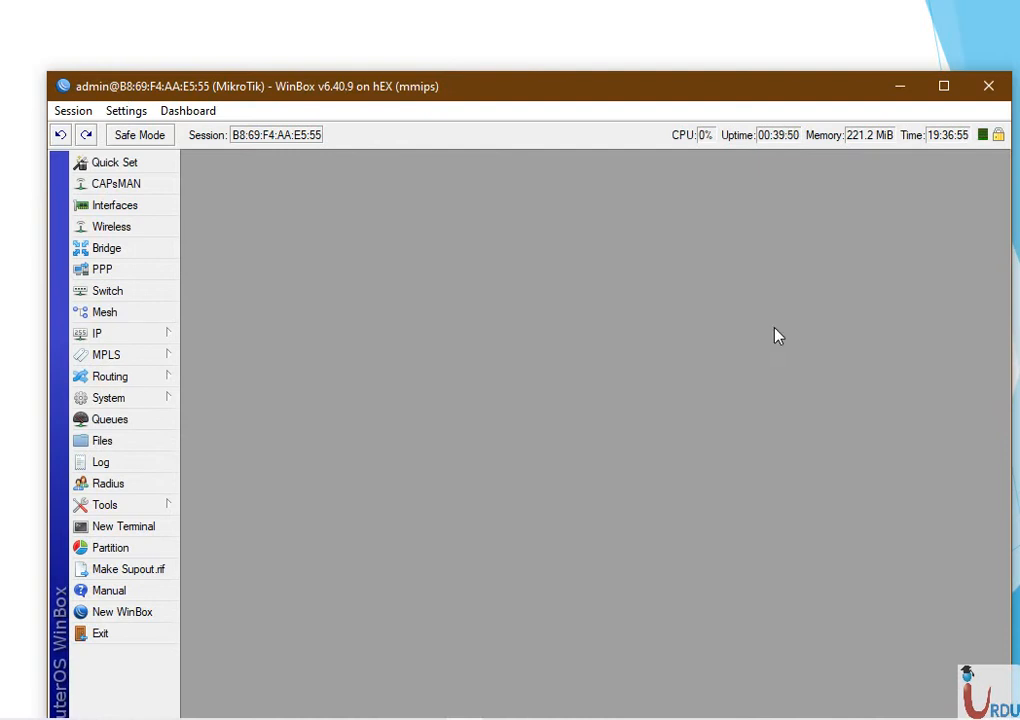
Step: Shrink the WinBox window and reposition it on the desktop
left_click_drag(515, 89, 511, 45)
left_click_drag(38, 27, 122, 93)
left_click_drag(588, 117, 519, 80)
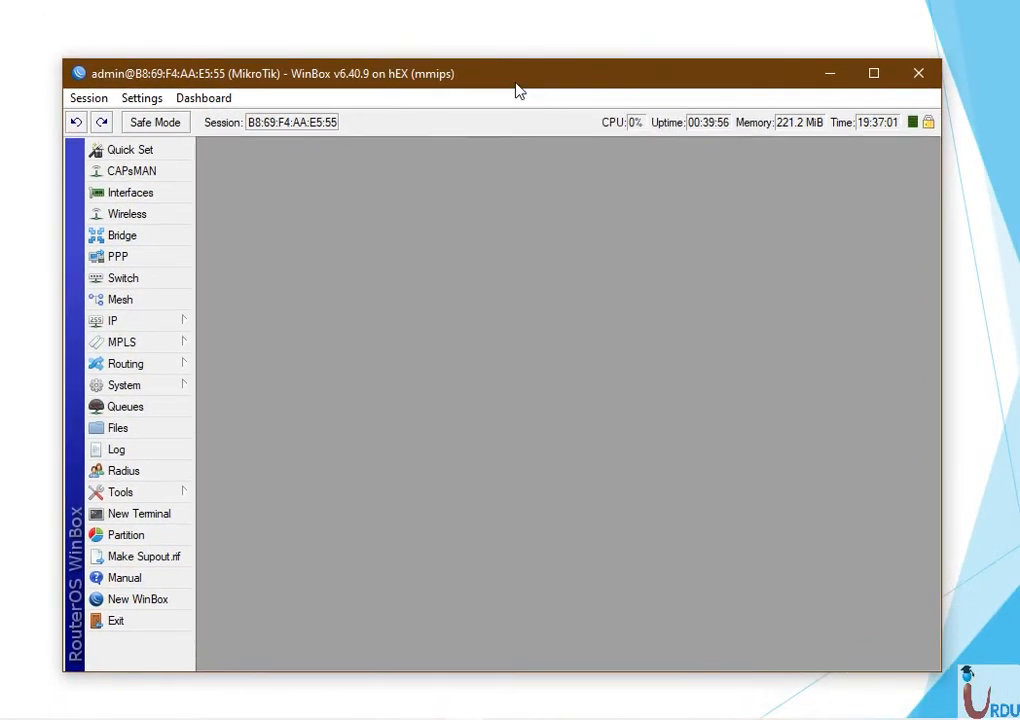
Step: Open a Command Prompt, ping the router at 10.10.10.1 and interrupt the ping
key("super+r")
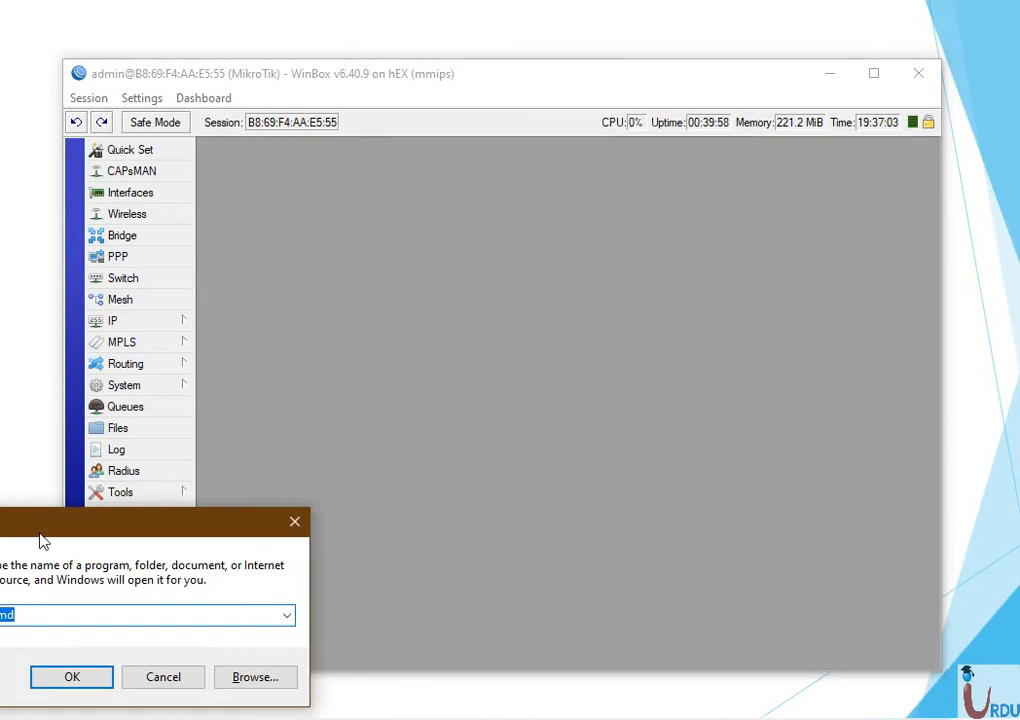
left_click_drag(50, 527, 535, 392)
key("Return")
type("CMD")
key("Return")
type("PING ")
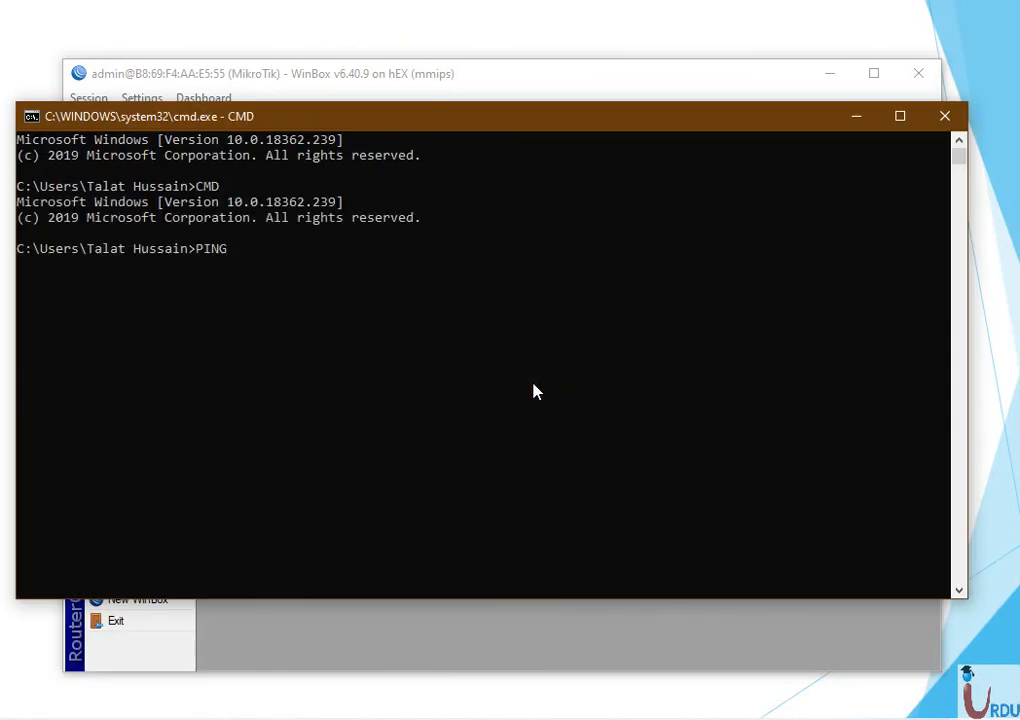
type("10.10.10.1")
key("Return")
key("ctrl+c")
Step: Ping 8.8.8.8 to test internet access and close the Command Prompt
type("8.8.")
key("Home")
type("PING")
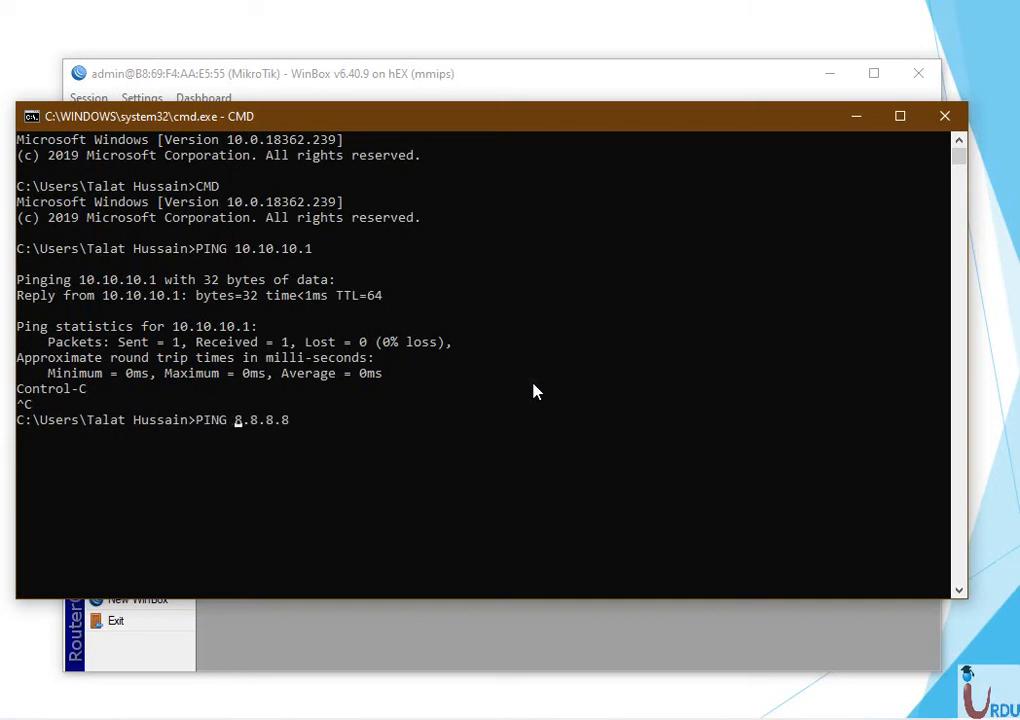
key("Return")
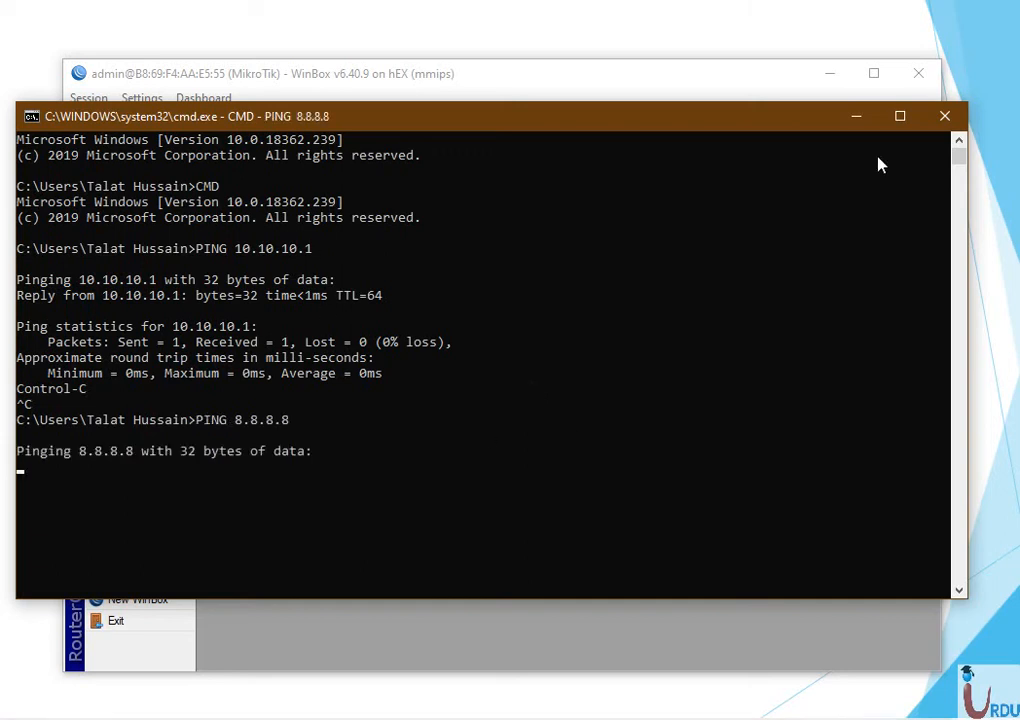
left_click(963, 122)
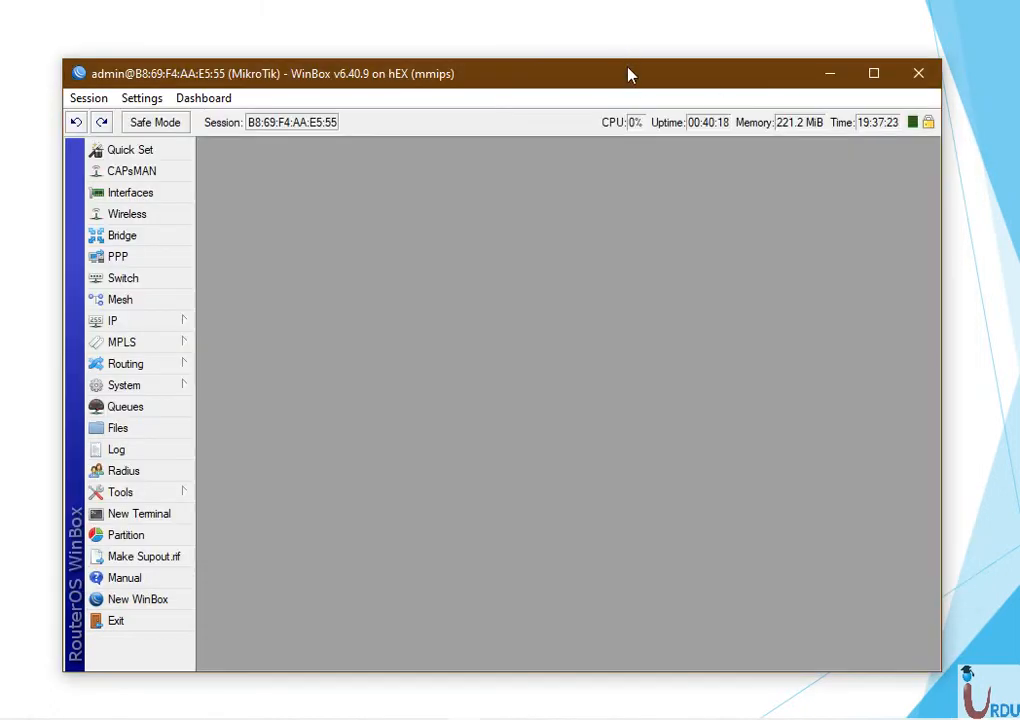
Step: Open the router's IP firewall and bring up its NAT rules
mouse_move(627, 58)
left_mouse_down()
mouse_move(627, 148)
mouse_move(598, 302)
mouse_move(598, 571)
mouse_move(600, 100)
mouse_move(621, 69)
left_mouse_up()
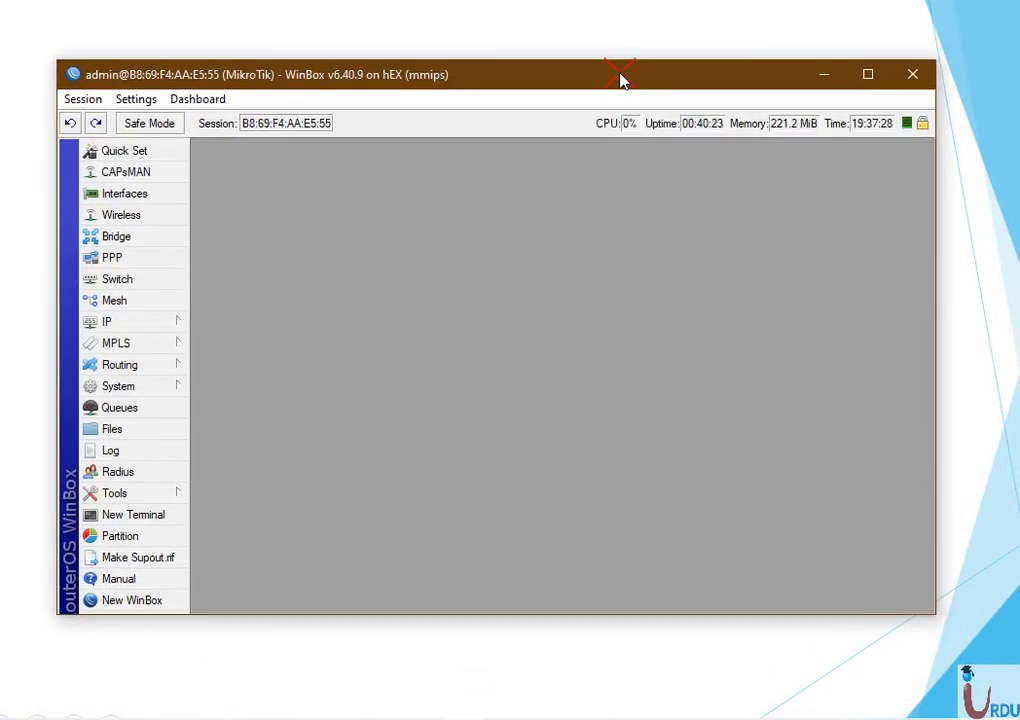
left_click(150, 325)
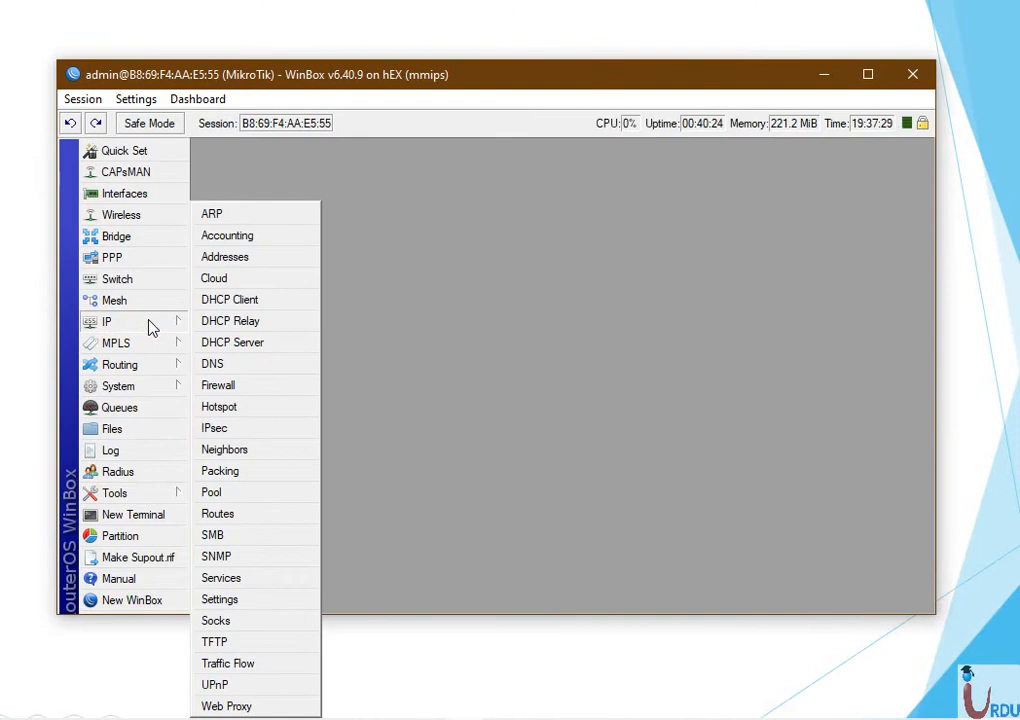
left_click(219, 387)
left_click(245, 322)
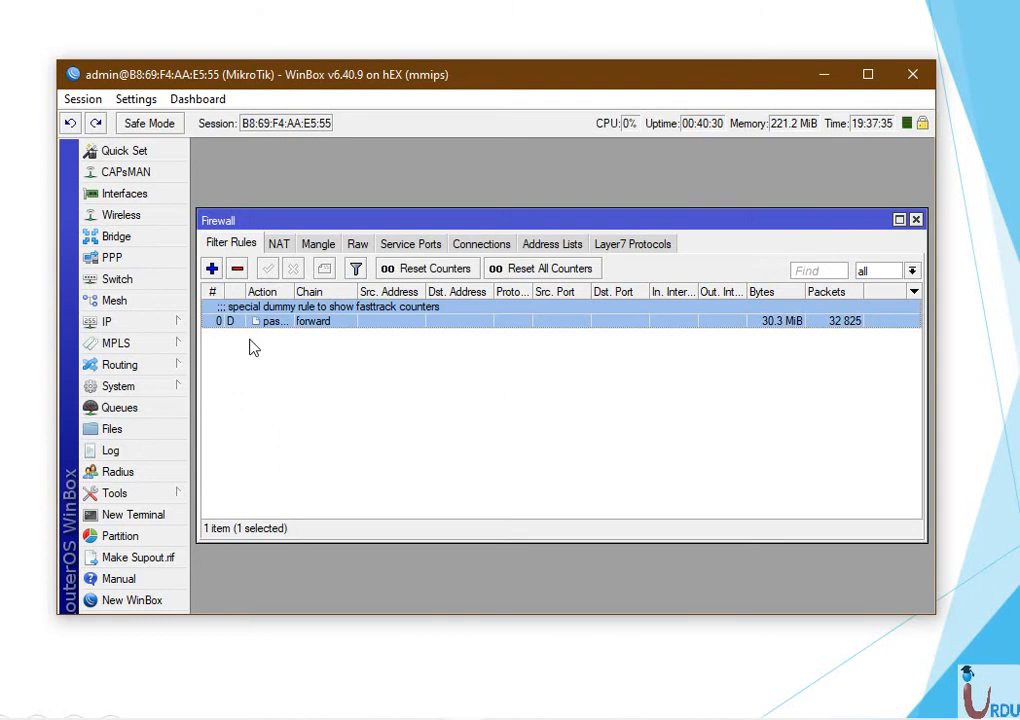
left_click(282, 245)
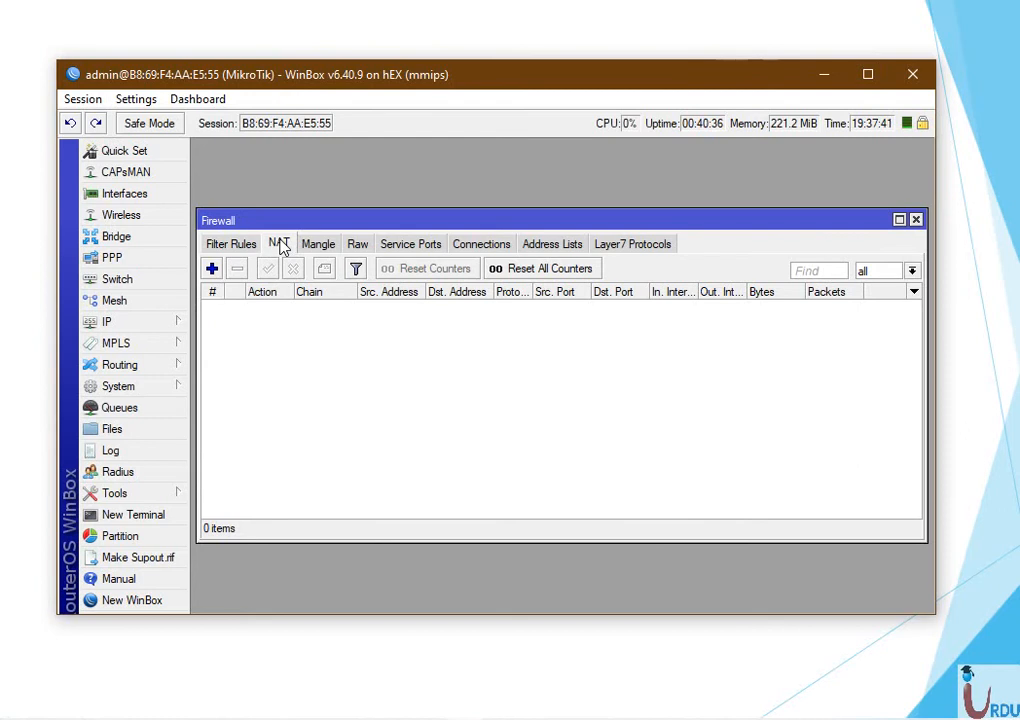
Step: Start a new NAT rule, enlarge the window to fit it, and set the rule's chain to srcnat
left_click(212, 270)
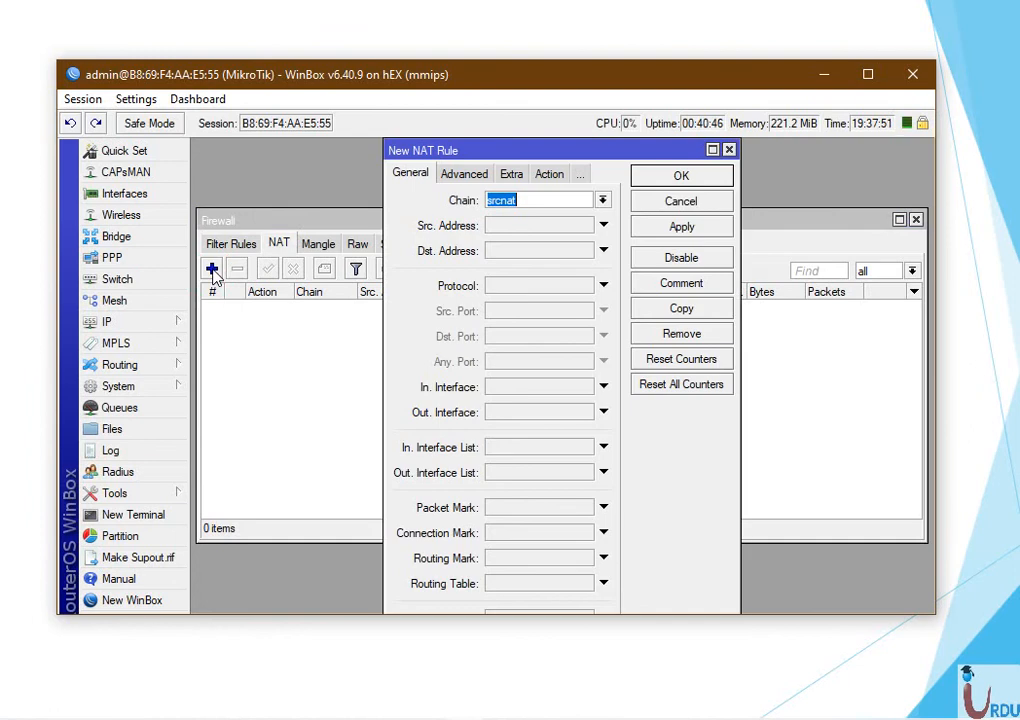
left_click_drag(608, 615, 610, 697)
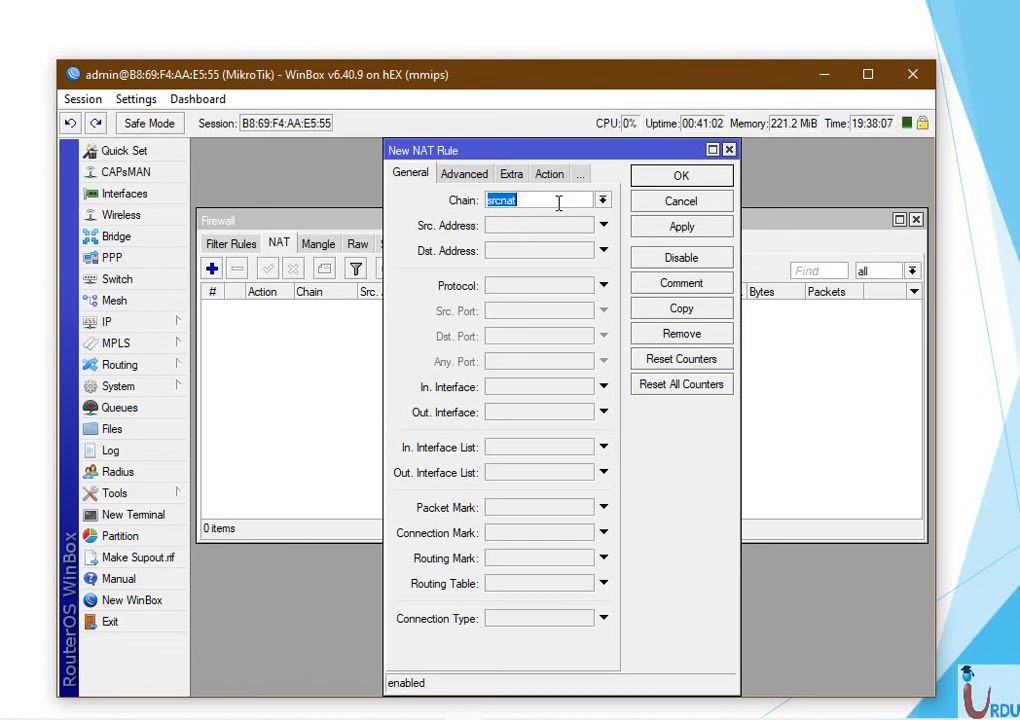
left_click(520, 200)
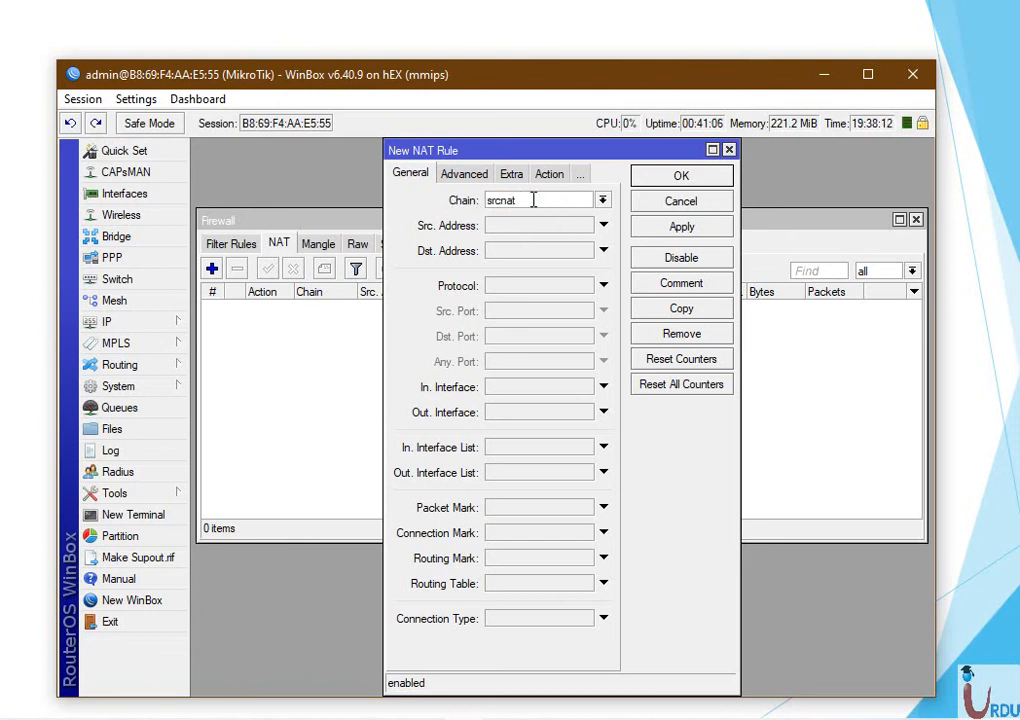
double_click(500, 200)
left_click(508, 200)
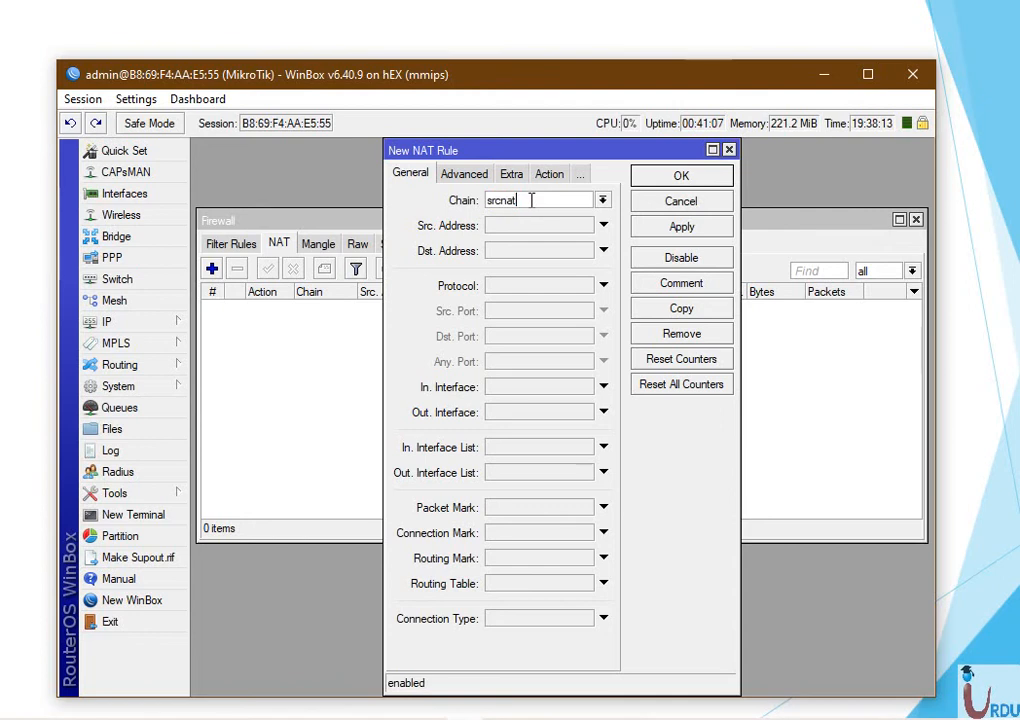
left_click(605, 204)
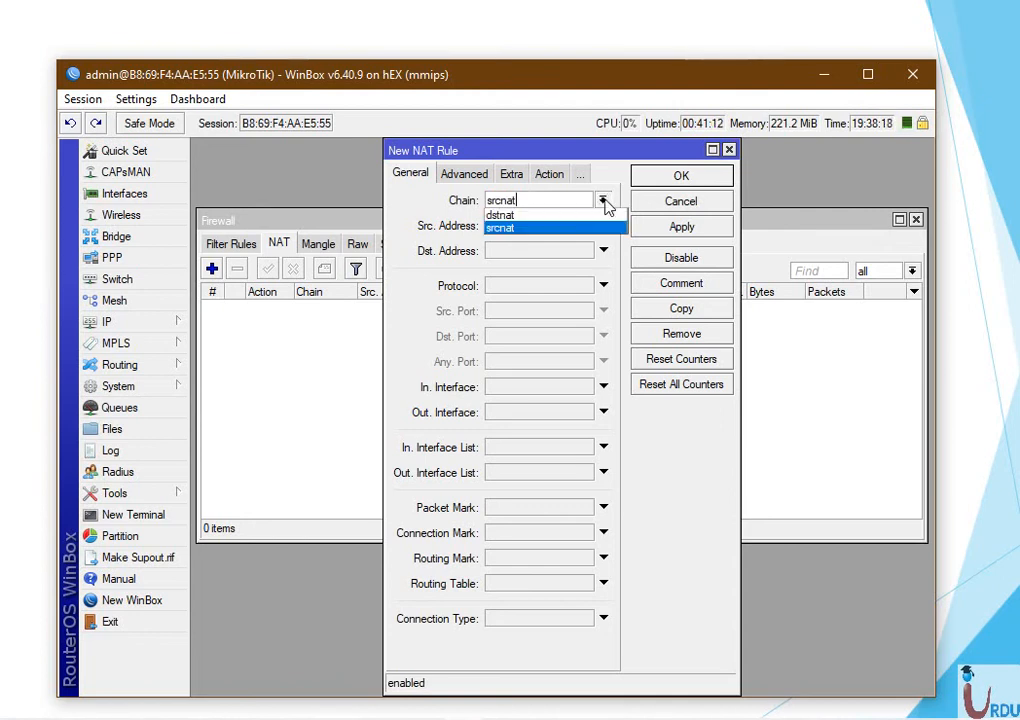
left_click(530, 229)
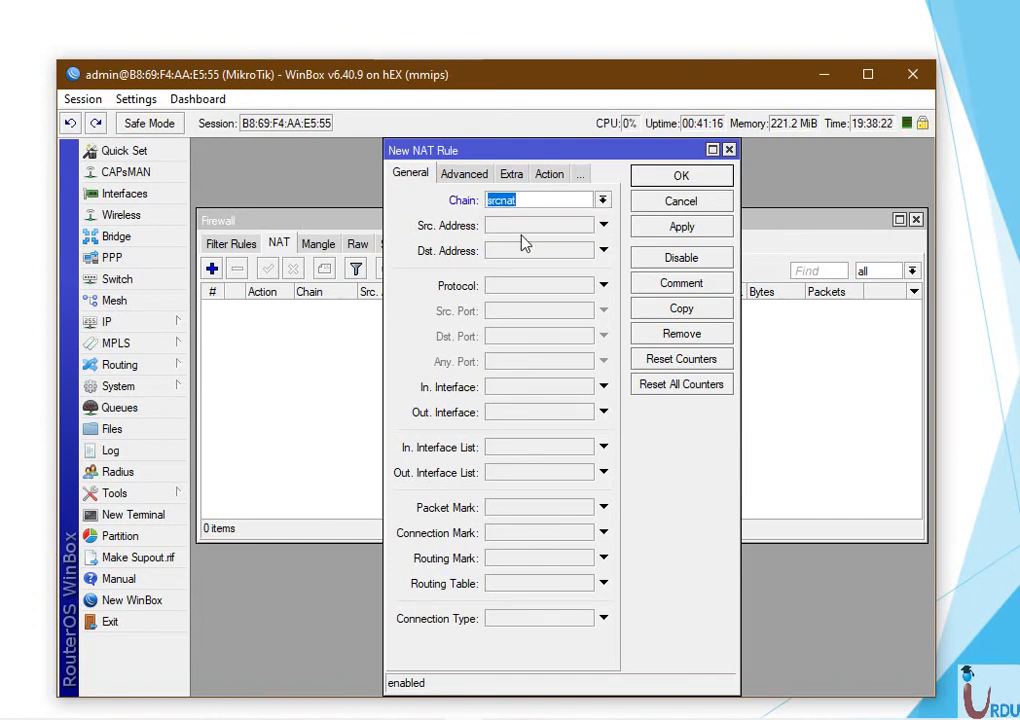
Step: Set the new NAT rule's action to masquerade, save the rule and close the firewall window
left_click(549, 174)
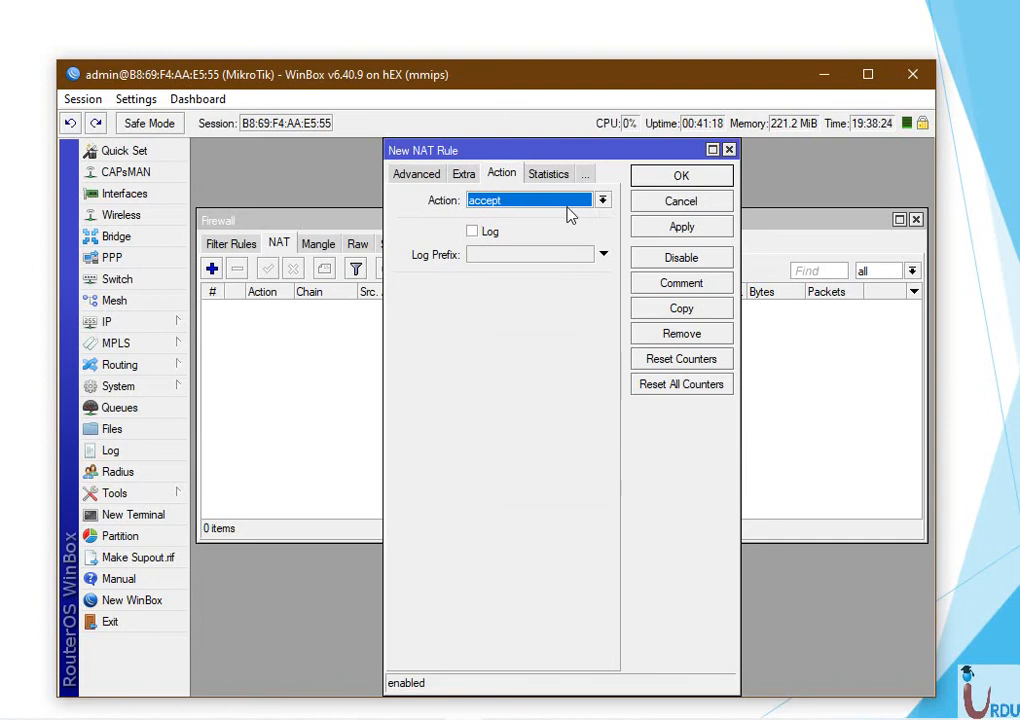
left_click(601, 202)
left_click(536, 287)
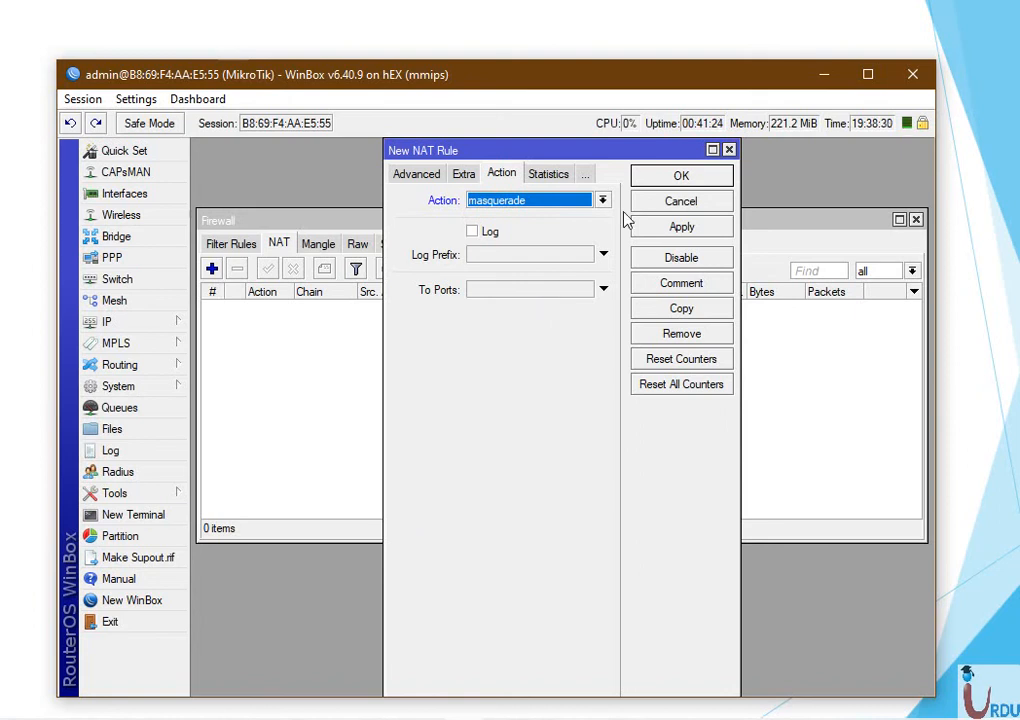
left_click(678, 227)
left_click(677, 176)
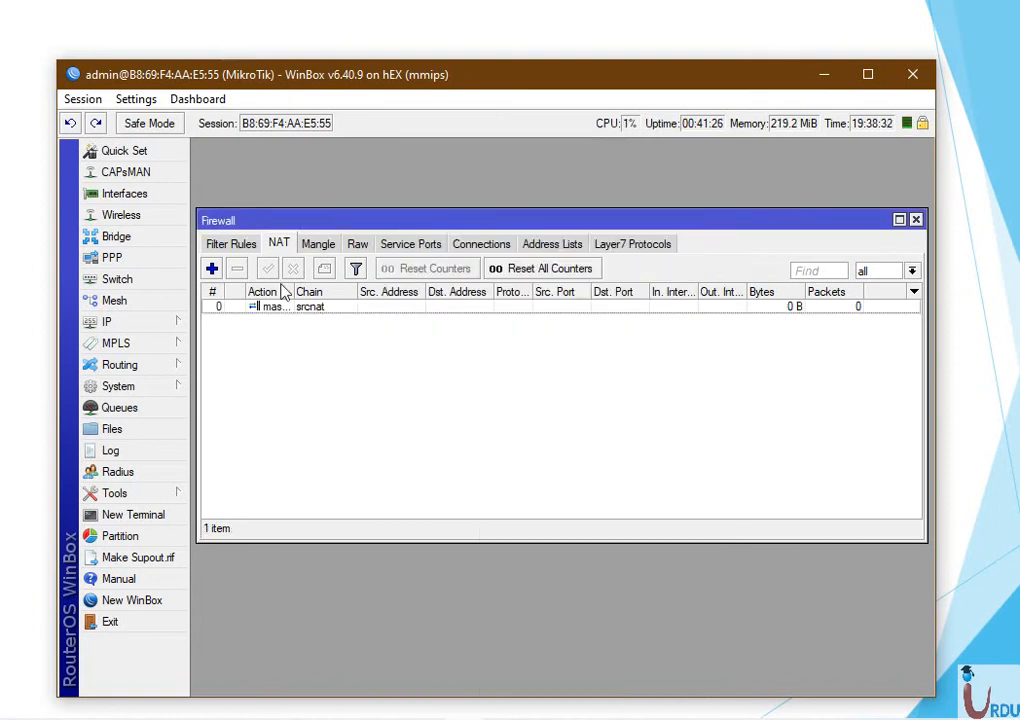
left_click_drag(296, 291, 346, 291)
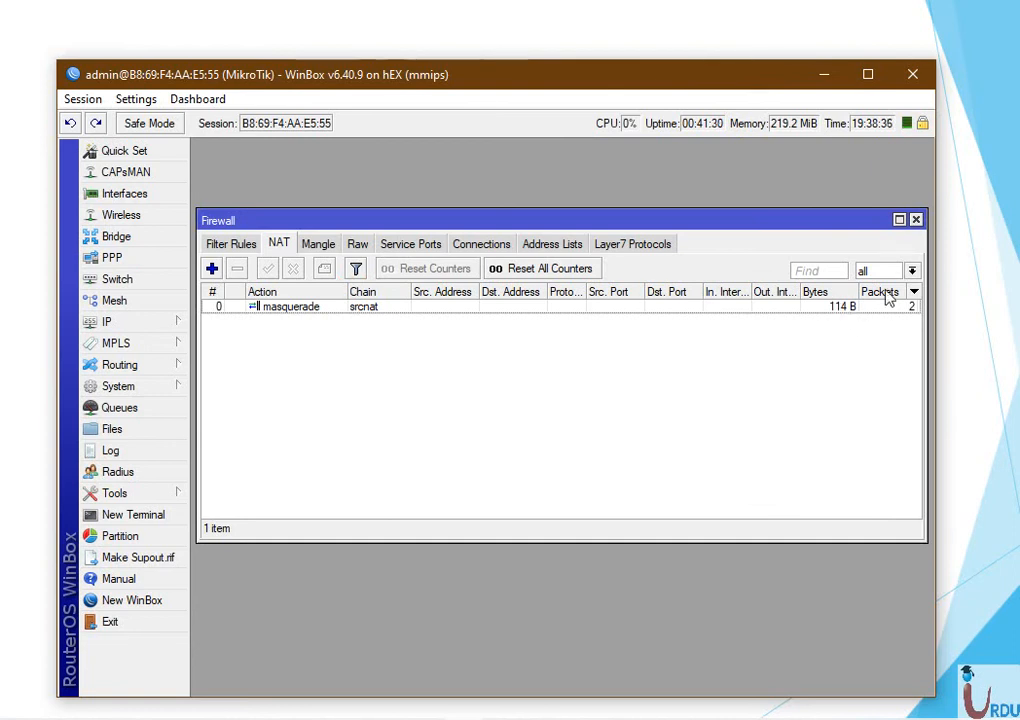
left_click(915, 221)
Step: Open a Command Prompt, ping the router at 10.10.10.1 and stop the ping early
key("super+r")
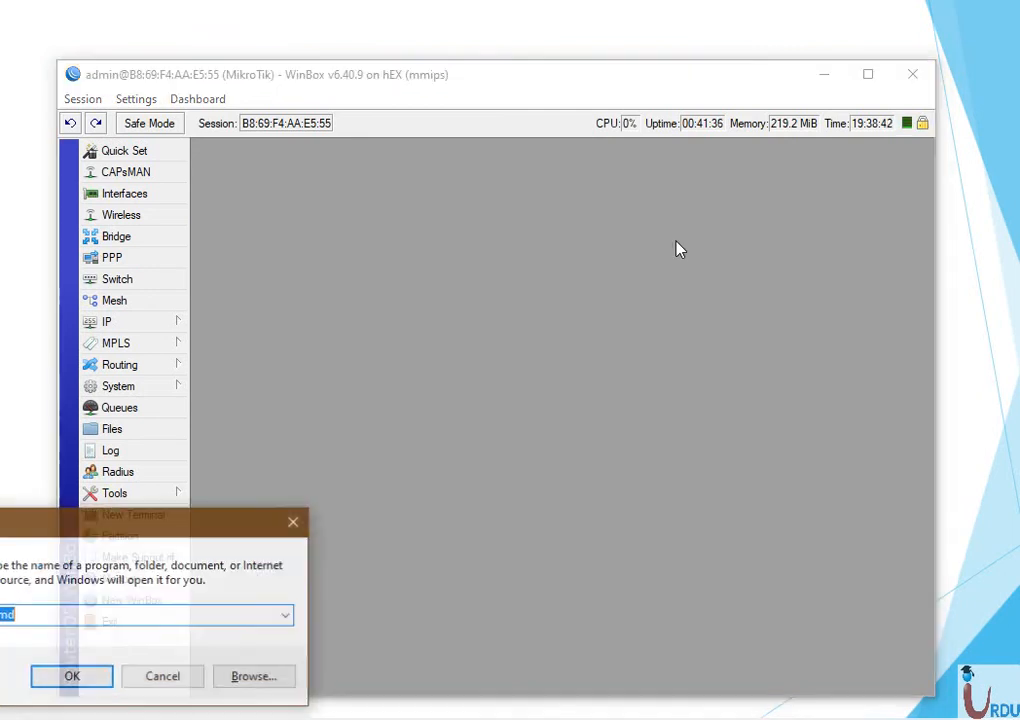
left_click_drag(93, 521, 476, 259)
key("Return")
type("ping 10.10.10.1")
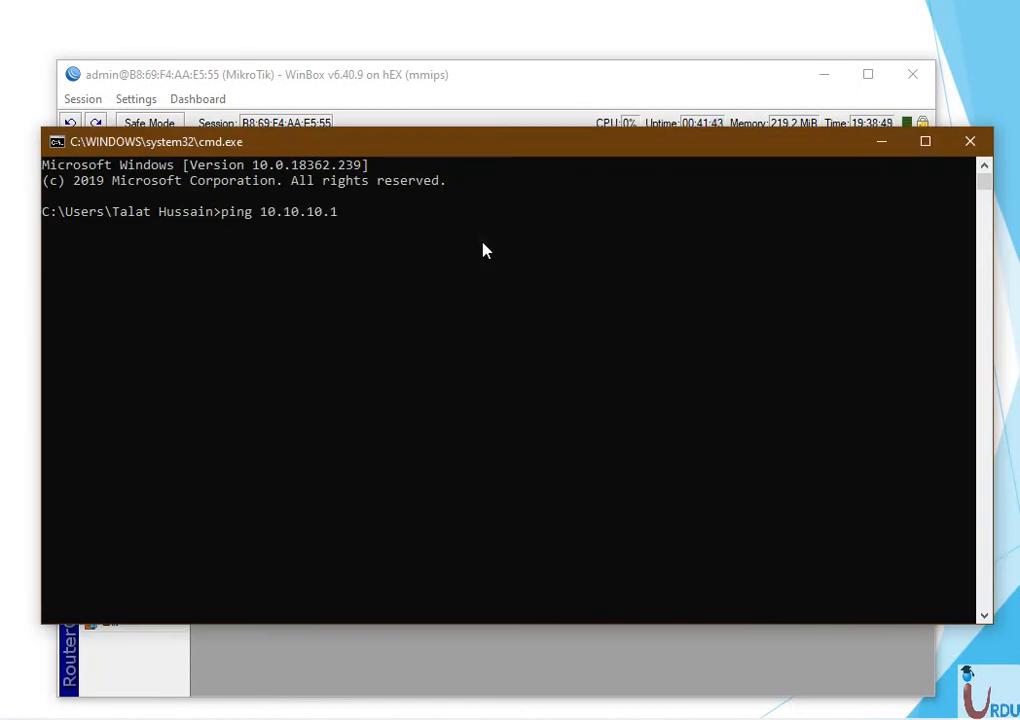
key("Return")
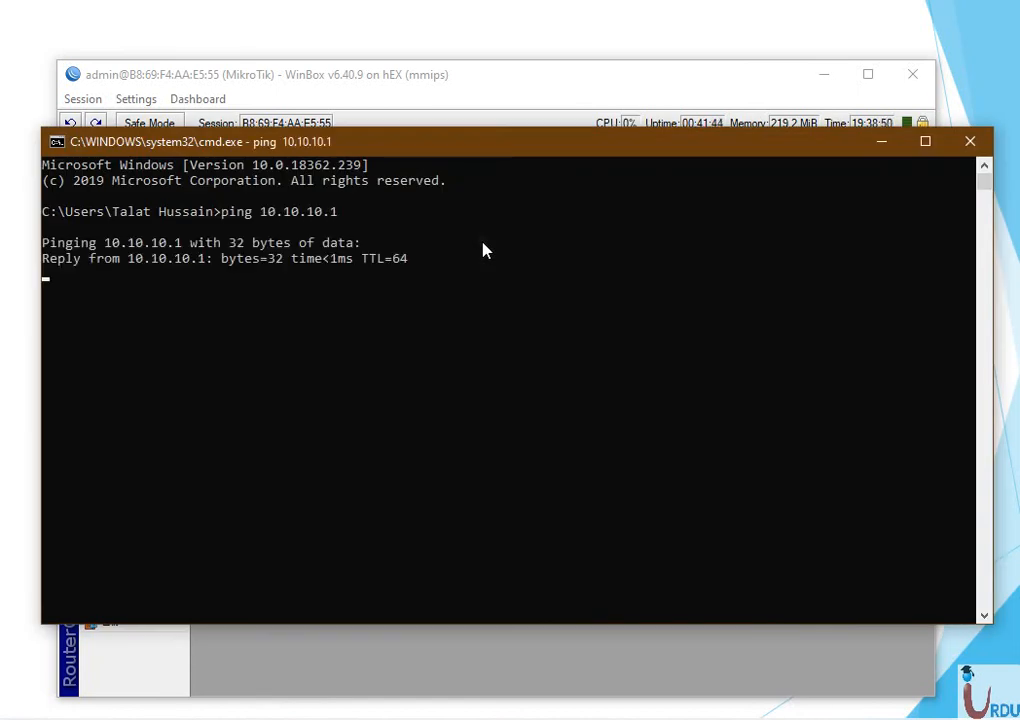
key("ctrl+c")
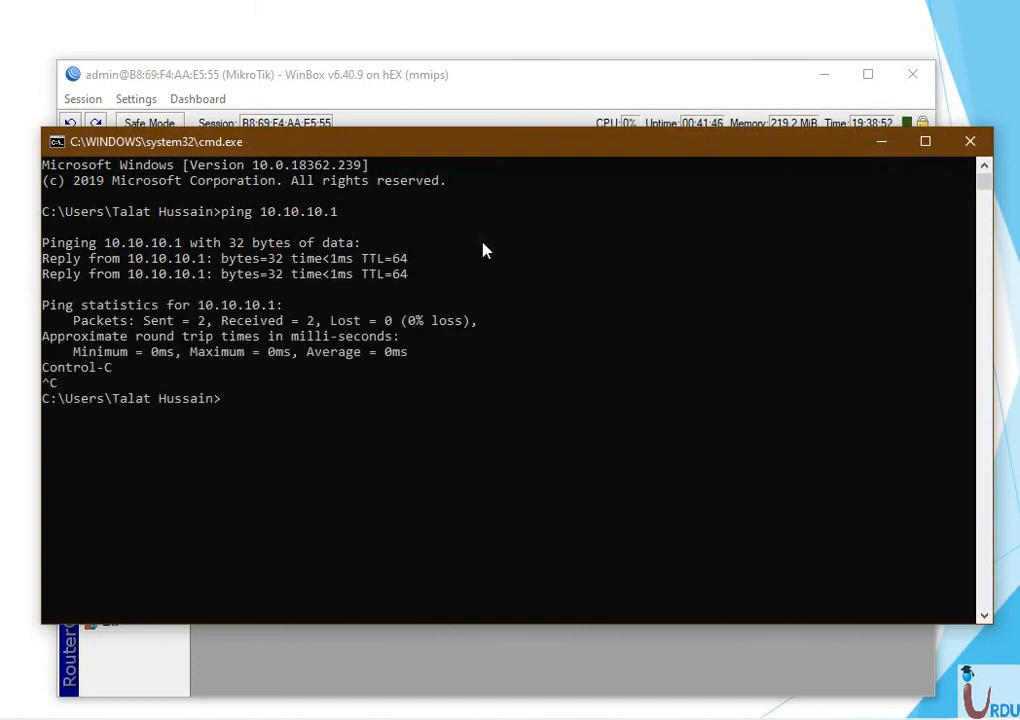
Step: Ping 8.8.8.8 and gmail.com to test internet access and name resolution, interrupting the gmail.com ping
type("ping 8.8.8.8")
key("Return")
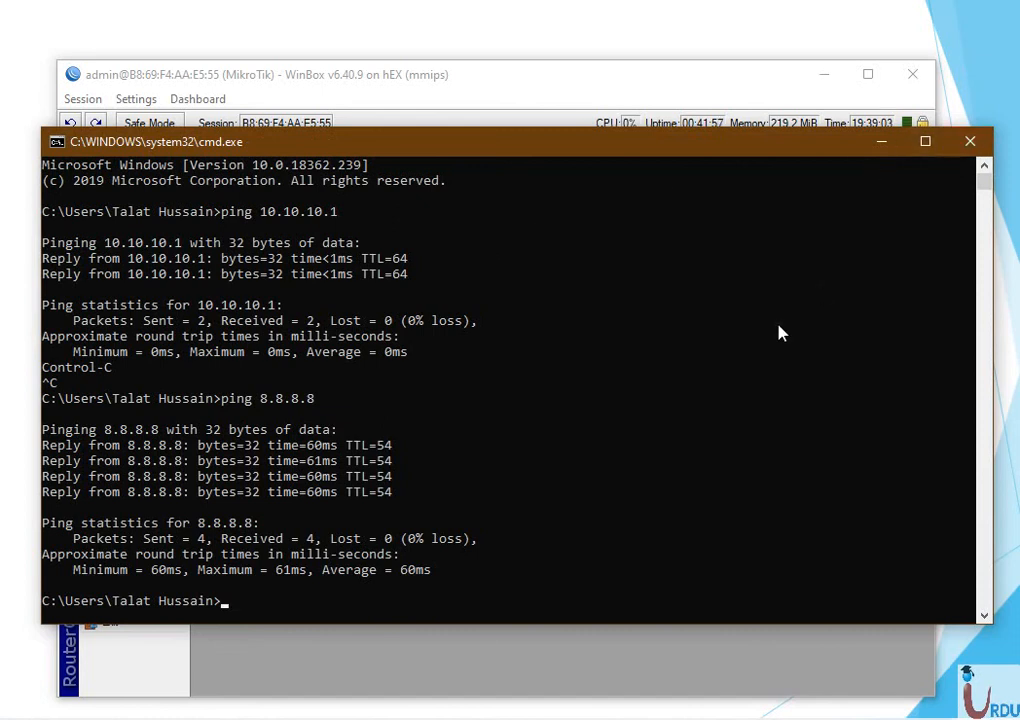
type("ing gmail.cpom")
key("BackSpace")
type("om")
key("Return")
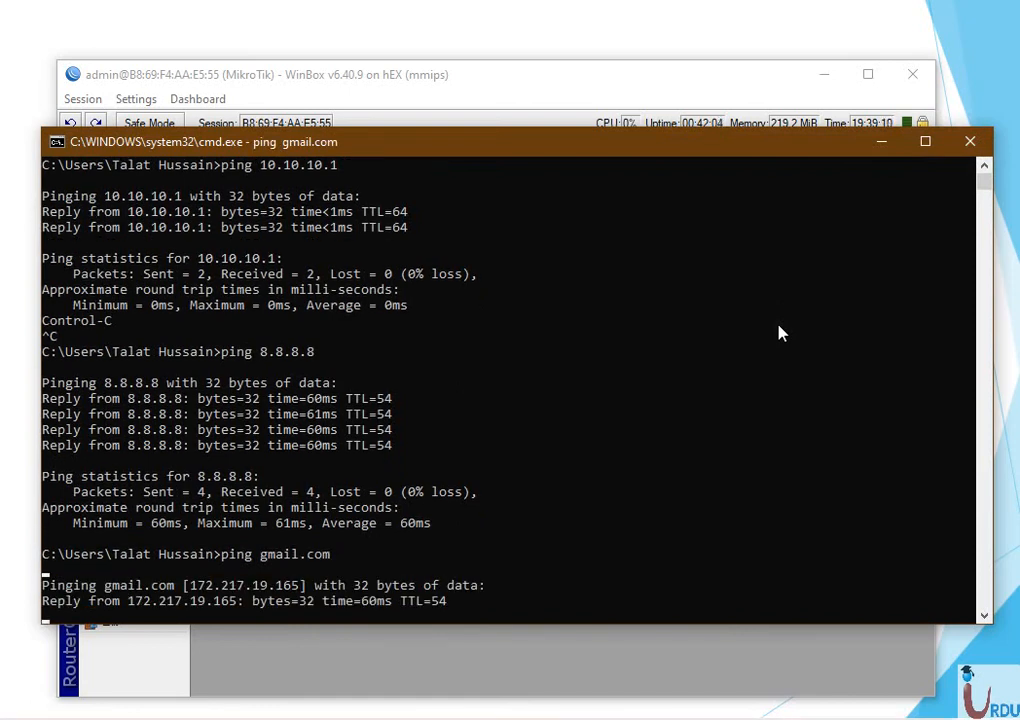
key("ctrl+c")
Step: Ping yahoo.com and close the Command Prompt
type("ping yaho")
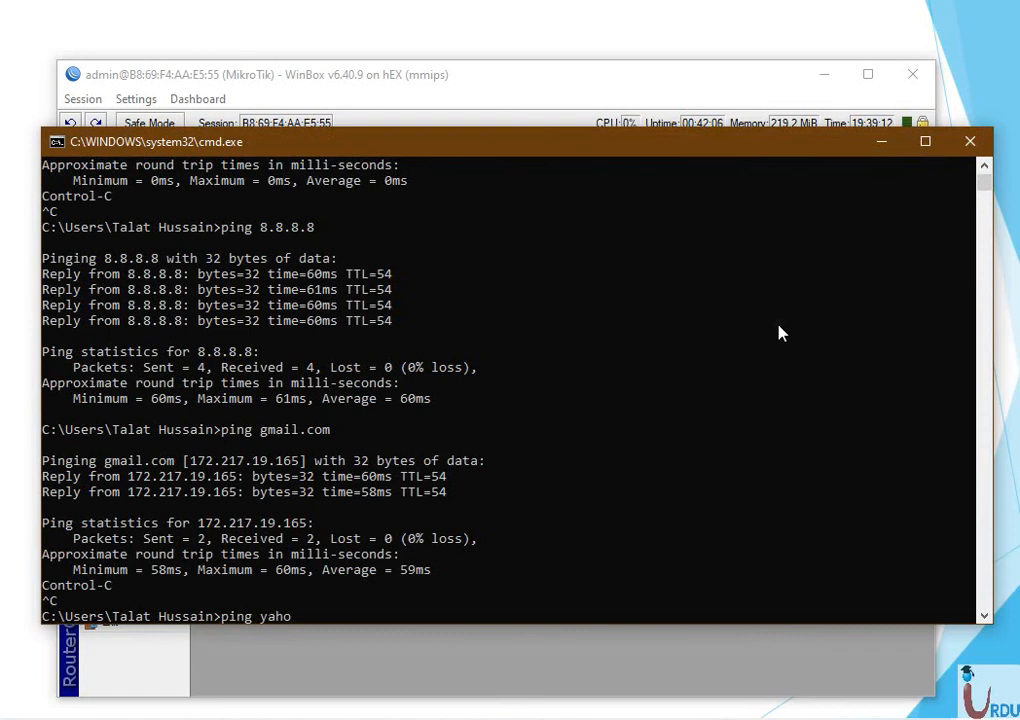
type("o.com")
key("Return")
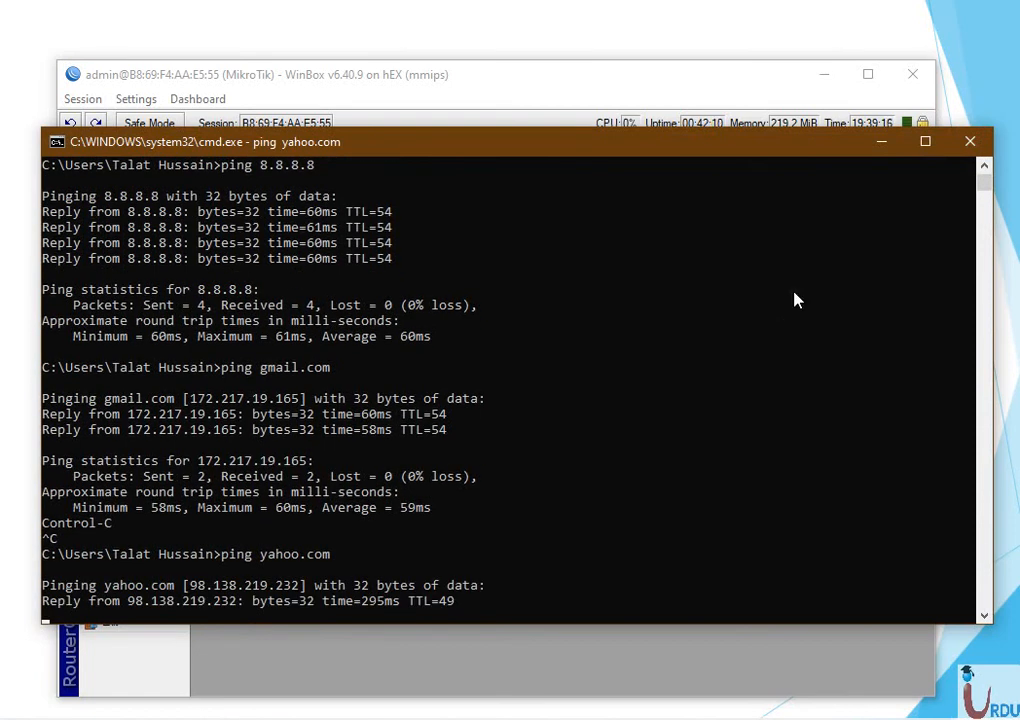
left_click(969, 141)
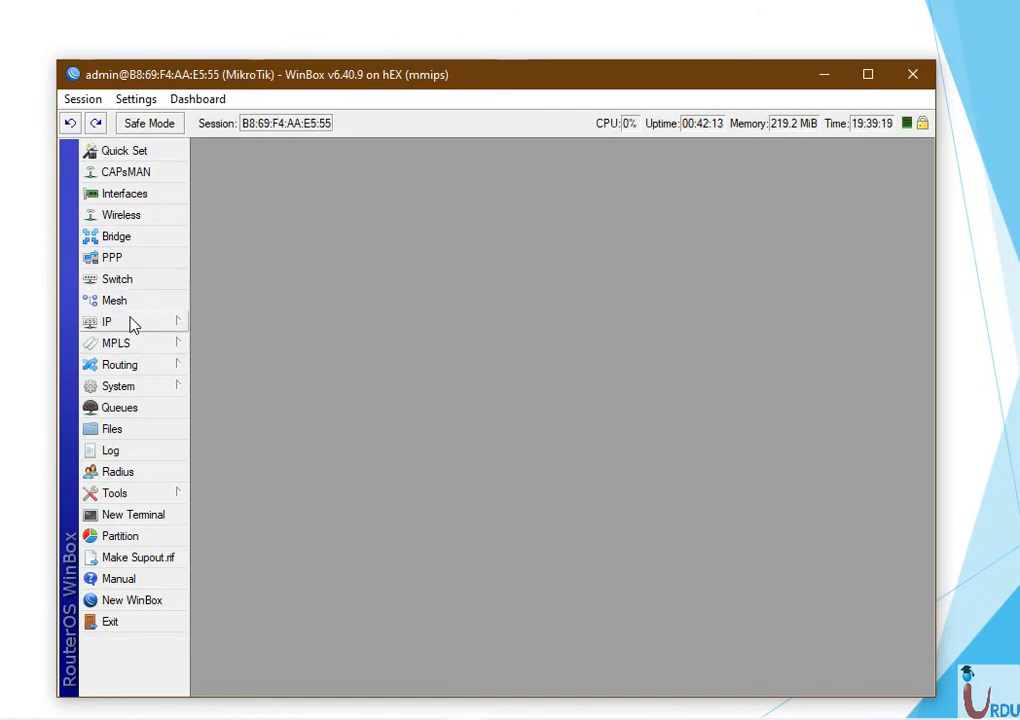
Step: Examine the live traffic graphs of the LAN interface ether5, then close the interface windows
left_click(140, 193)
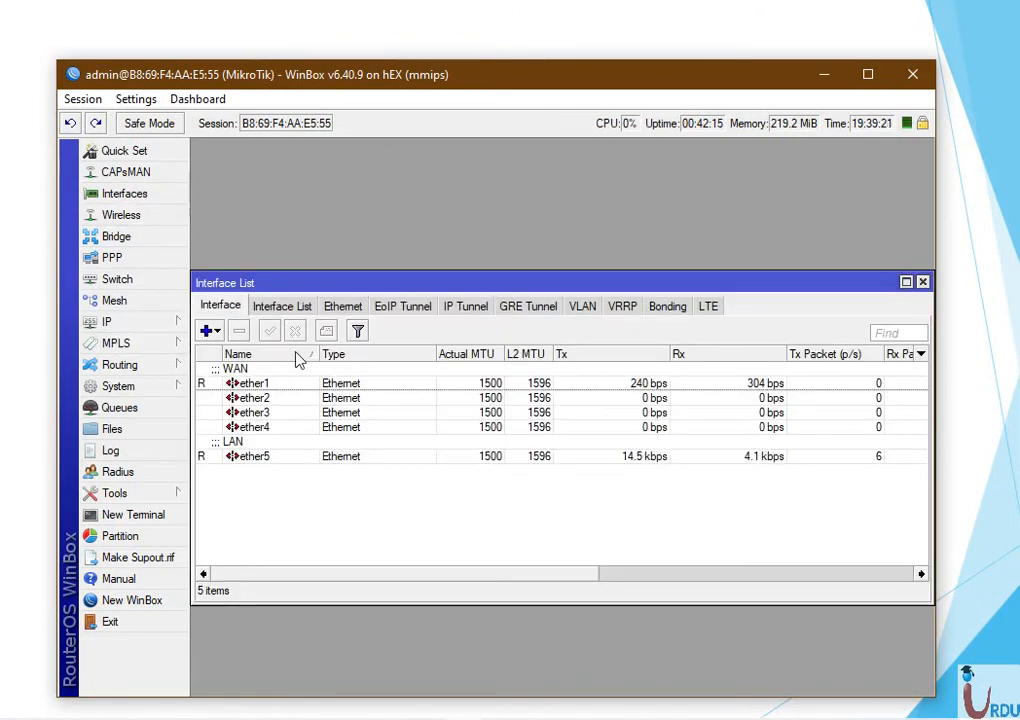
double_click(257, 457)
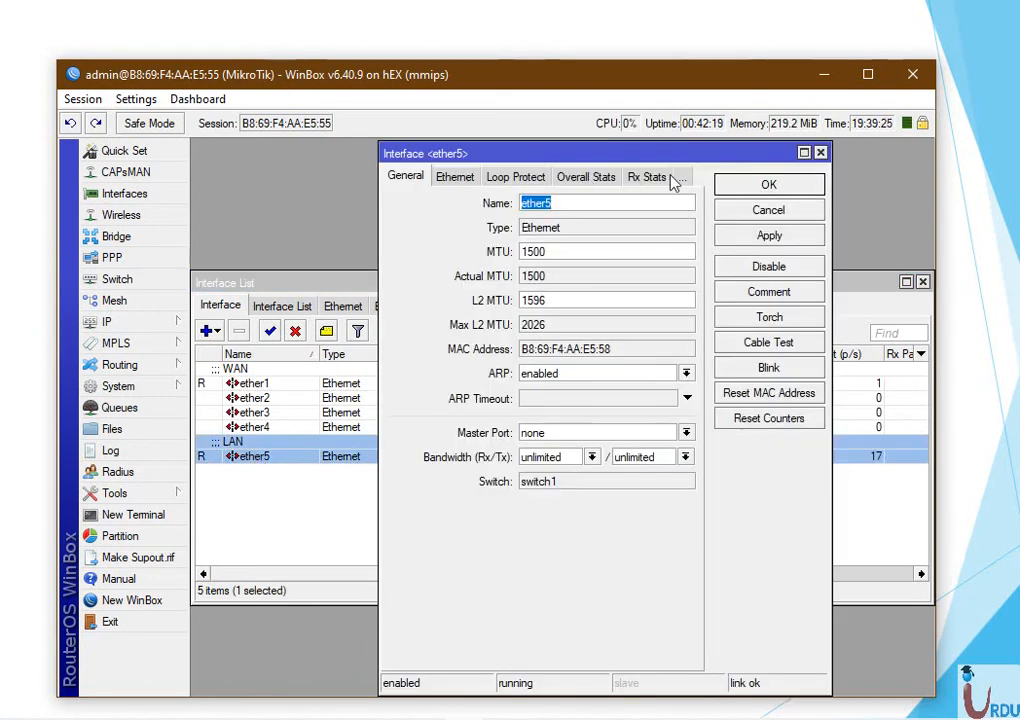
left_click(682, 177)
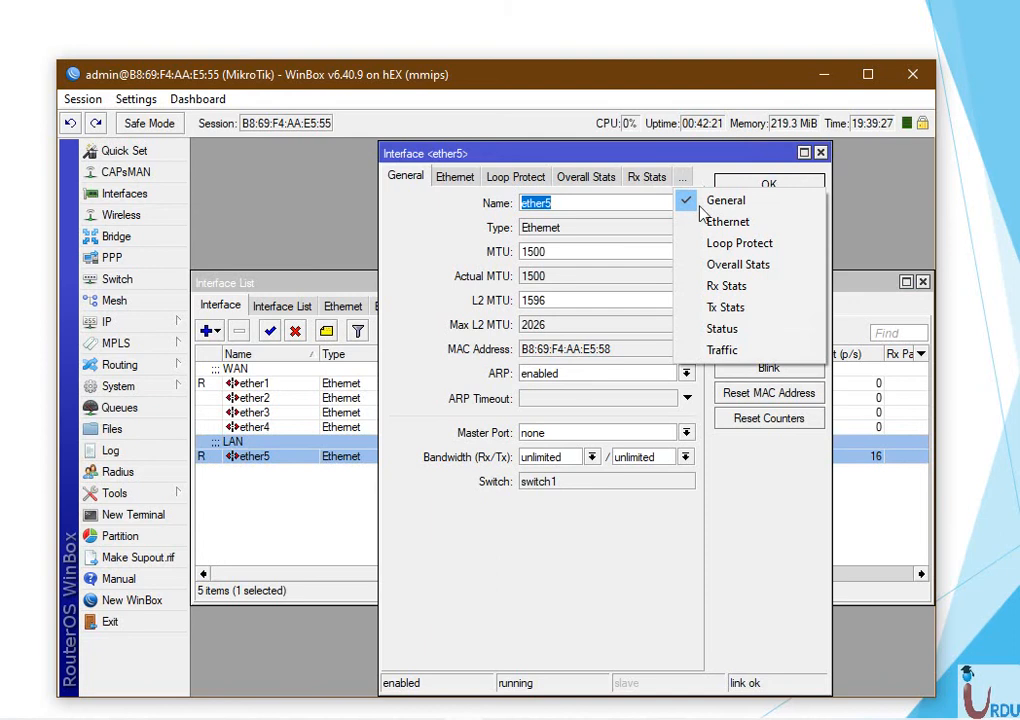
left_click(747, 354)
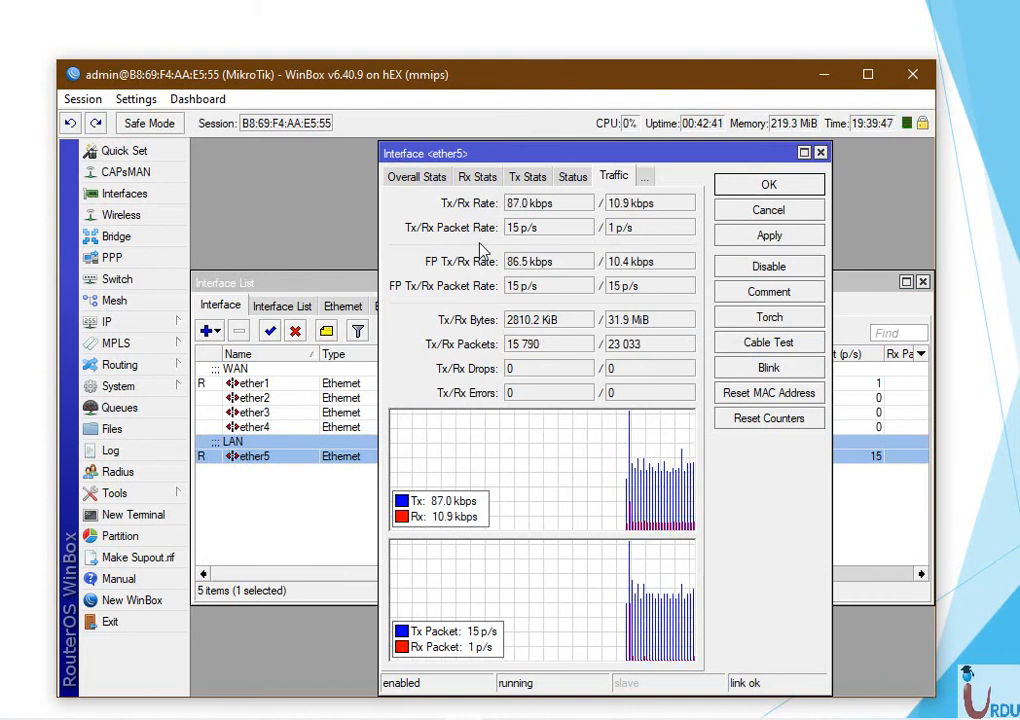
left_click(790, 193)
left_click(296, 494)
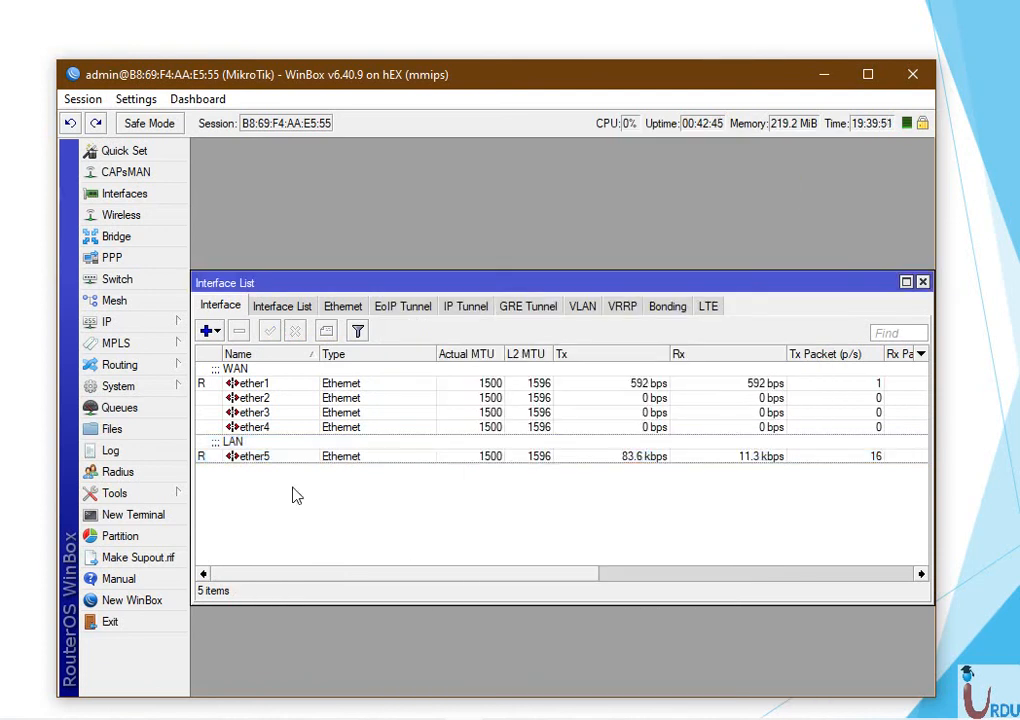
left_click(922, 282)
Step: Enlarge the WinBox window and reposition it higher on the desktop
left_click_drag(58, 60, 46, 39)
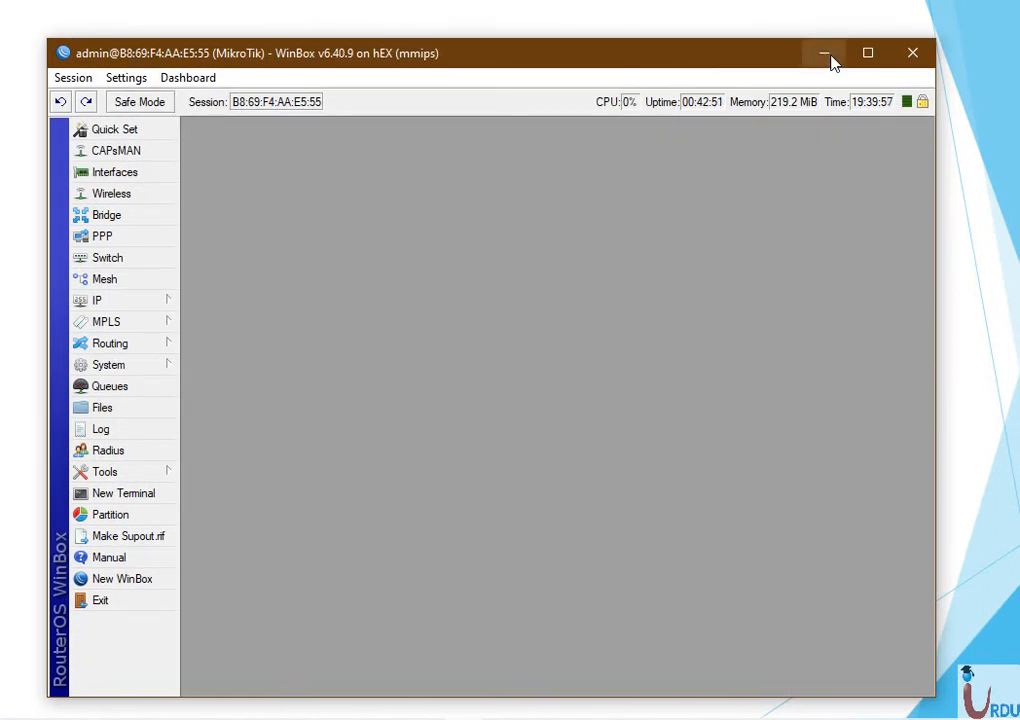
left_click_drag(724, 61, 737, 42)
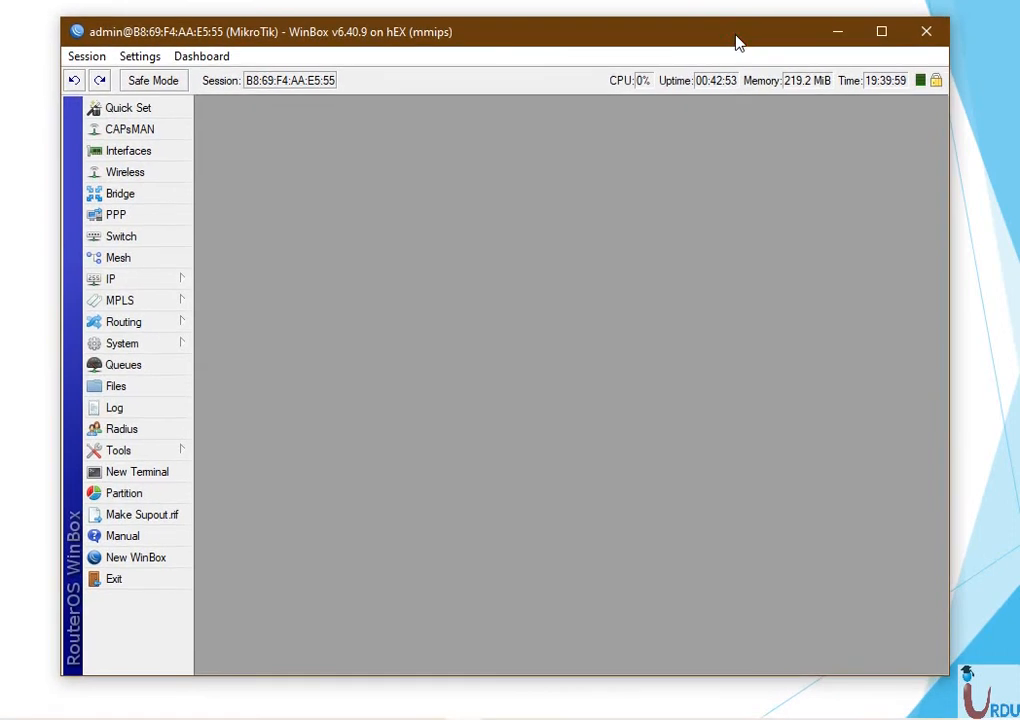
left_click_drag(60, 17, 17, 8)
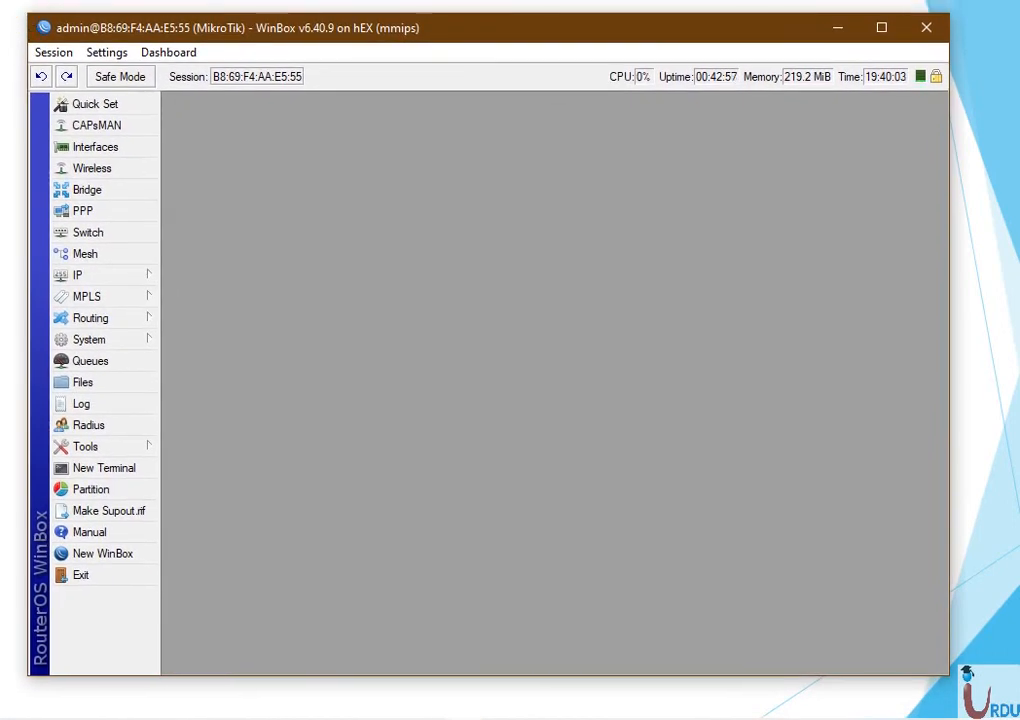
Step: Switch to the Chrome browser on a blank new page
left_click(225, 718)
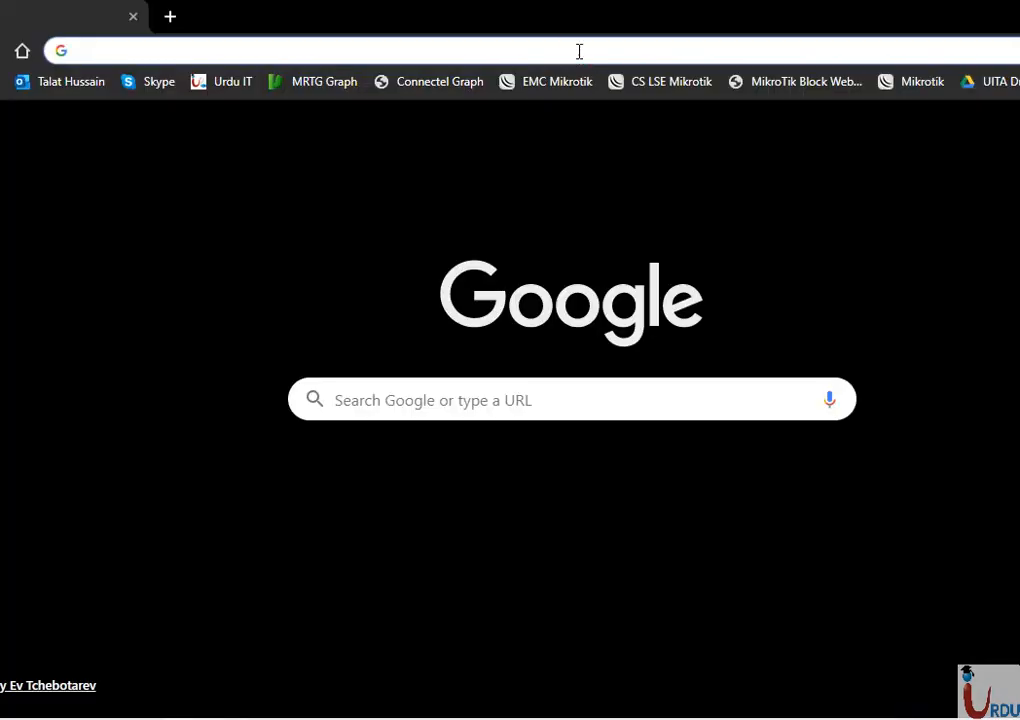
type("192.160")
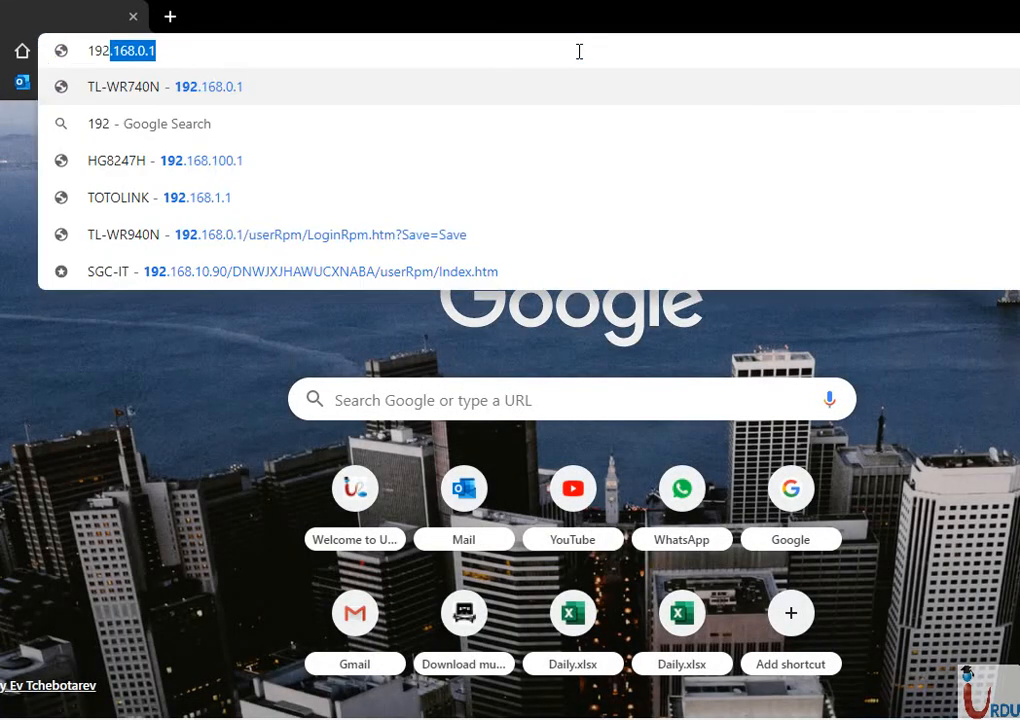
key("BackSpace")
key("BackSpace")
key("BackSpace")
key("BackSpace")
key("BackSpace")
key("BackSpace")
key("BackSpace")
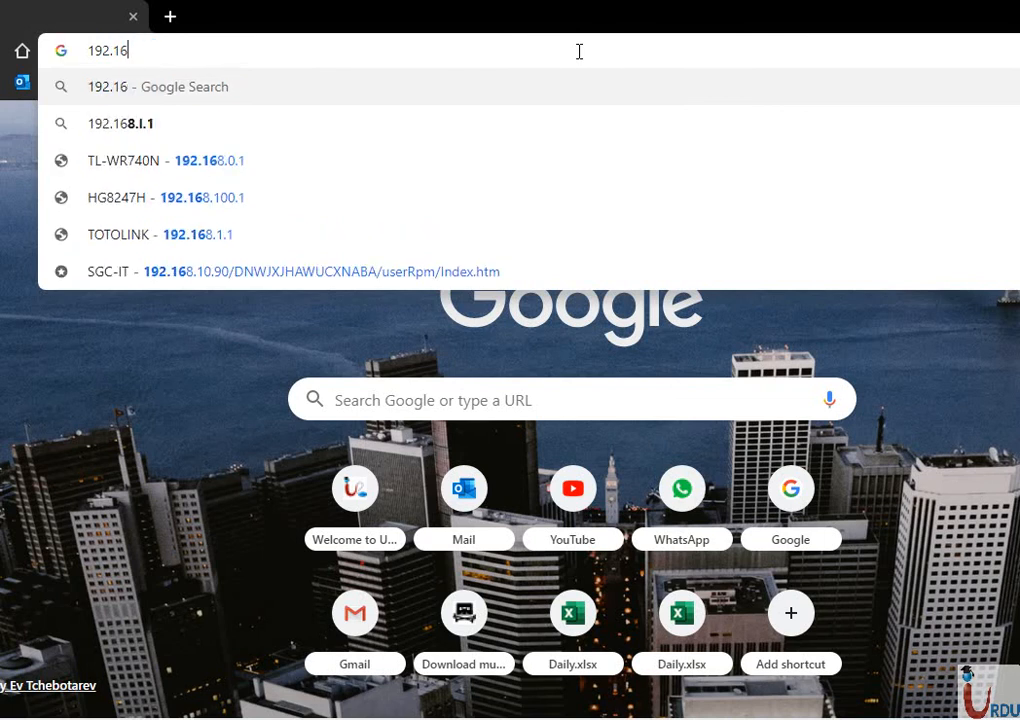
Step: Load the router's web interface at 10.10.10.1 and enlarge the browser window to fill most of the screen
type("10.10.10.1")
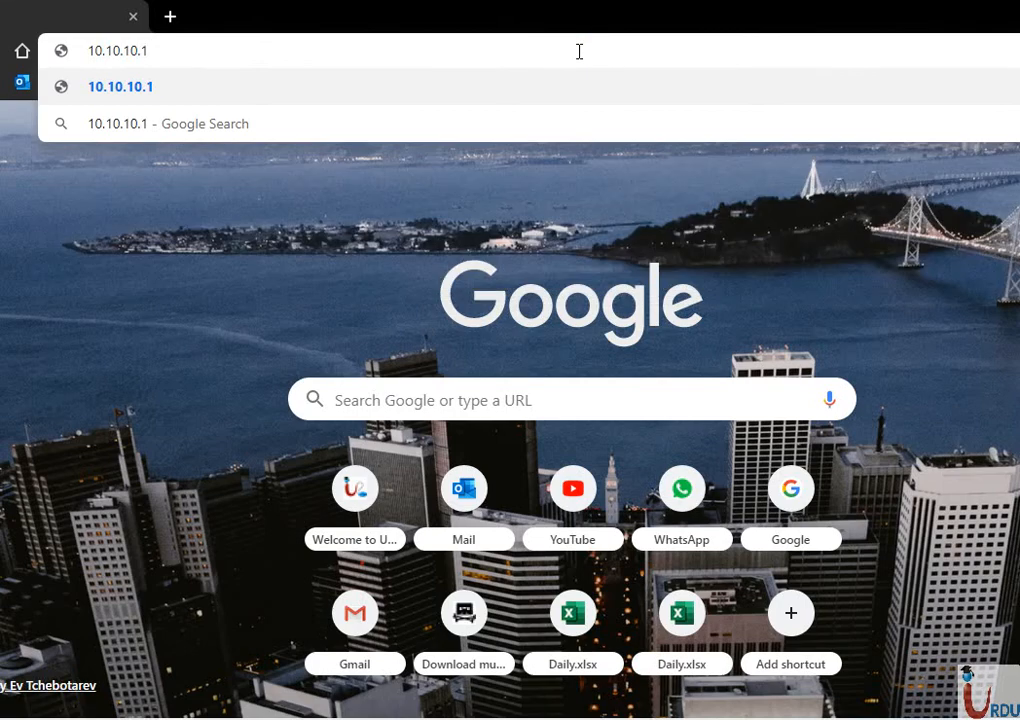
key("Return")
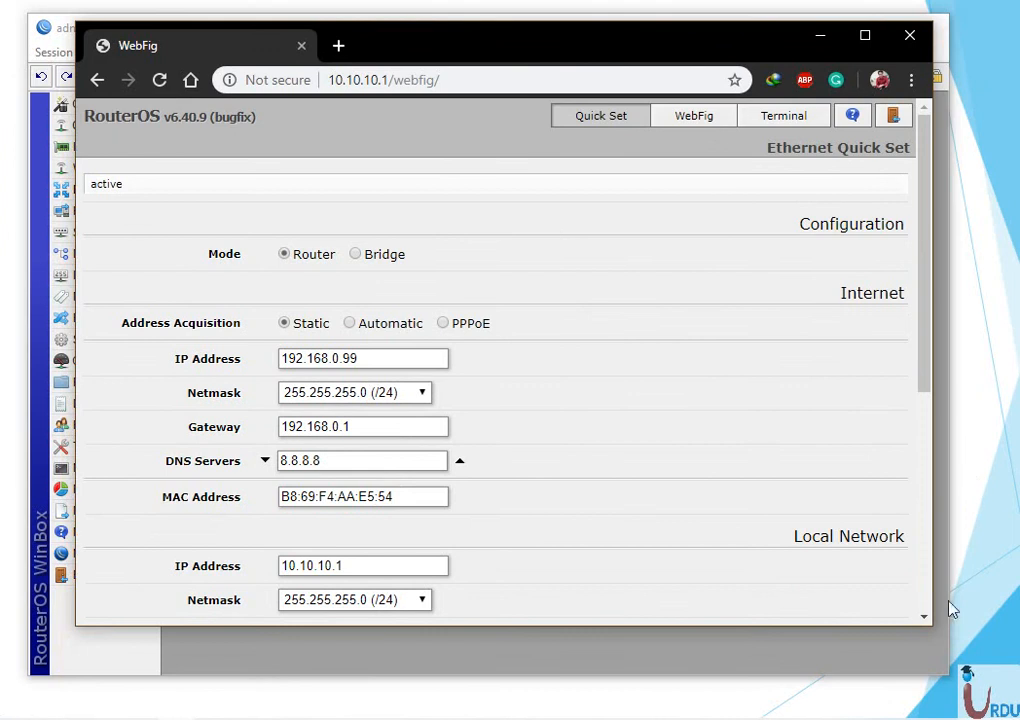
left_click_drag(933, 645, 1008, 688)
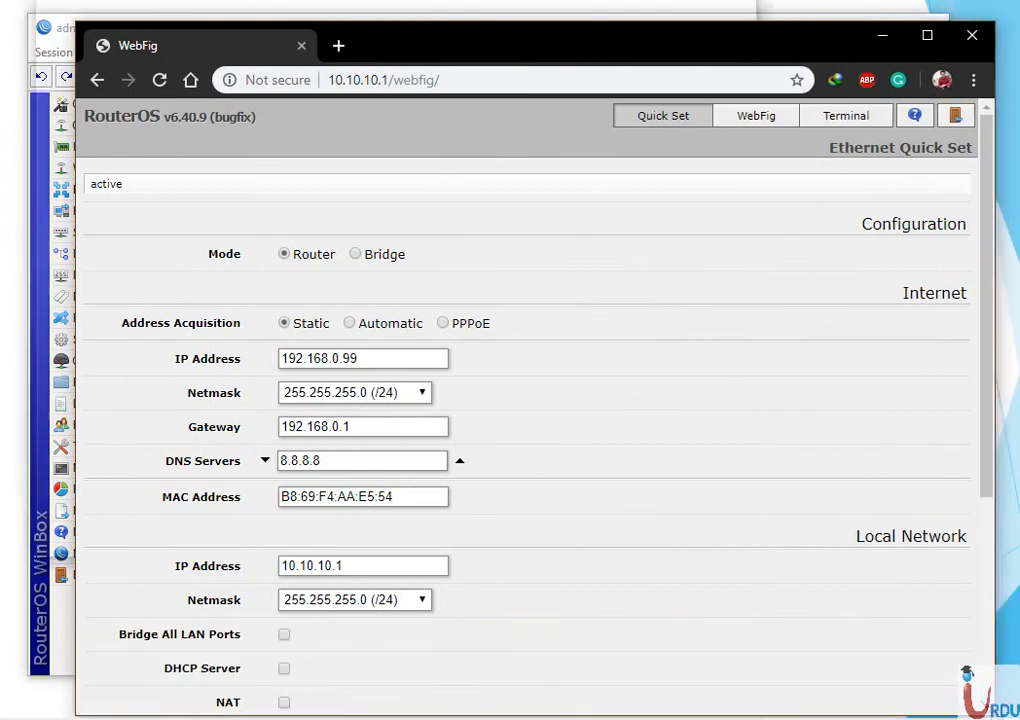
left_click_drag(593, 50, 525, 33)
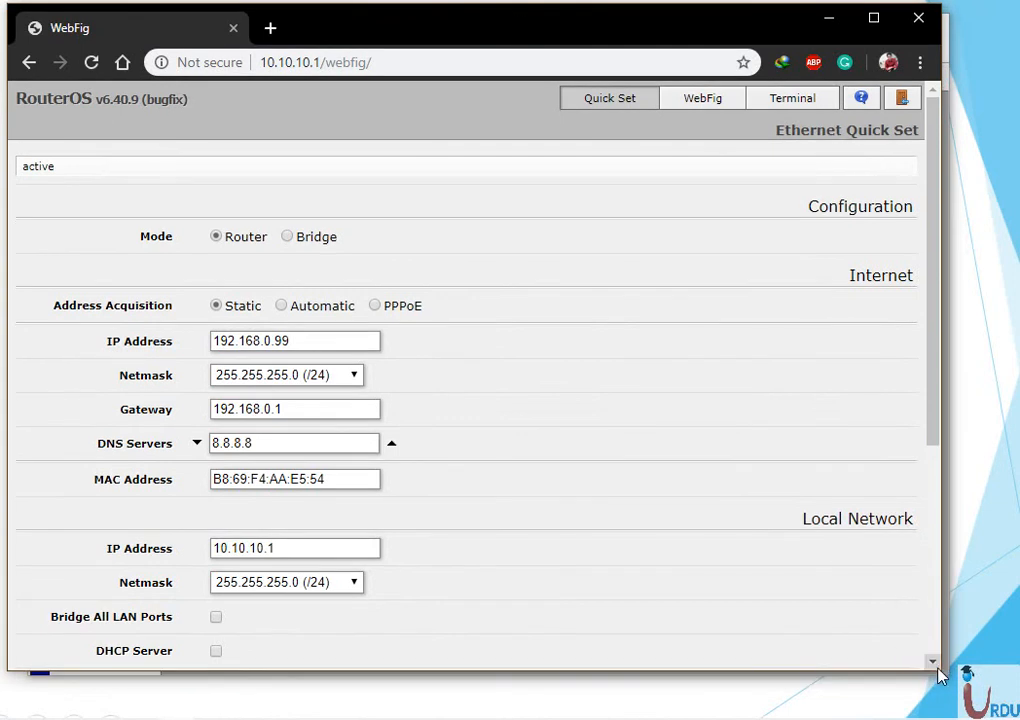
left_click_drag(940, 672, 1018, 717)
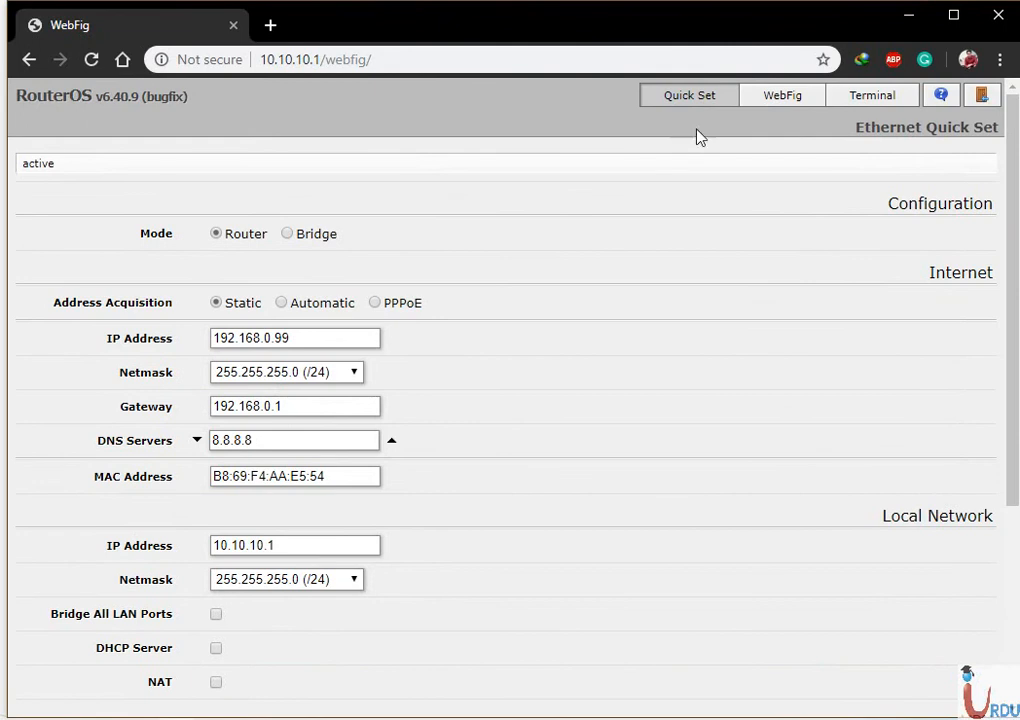
Step: Review the interface list and IP address list in WebFig, opening the new address form and cancelling it
left_click(781, 100)
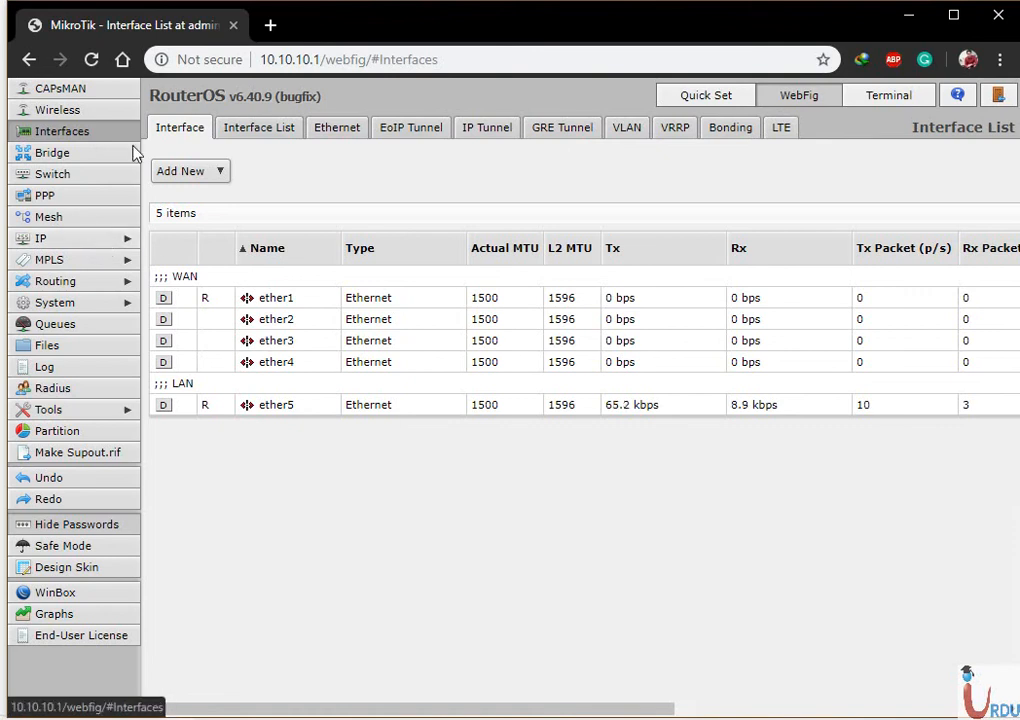
left_click(115, 240)
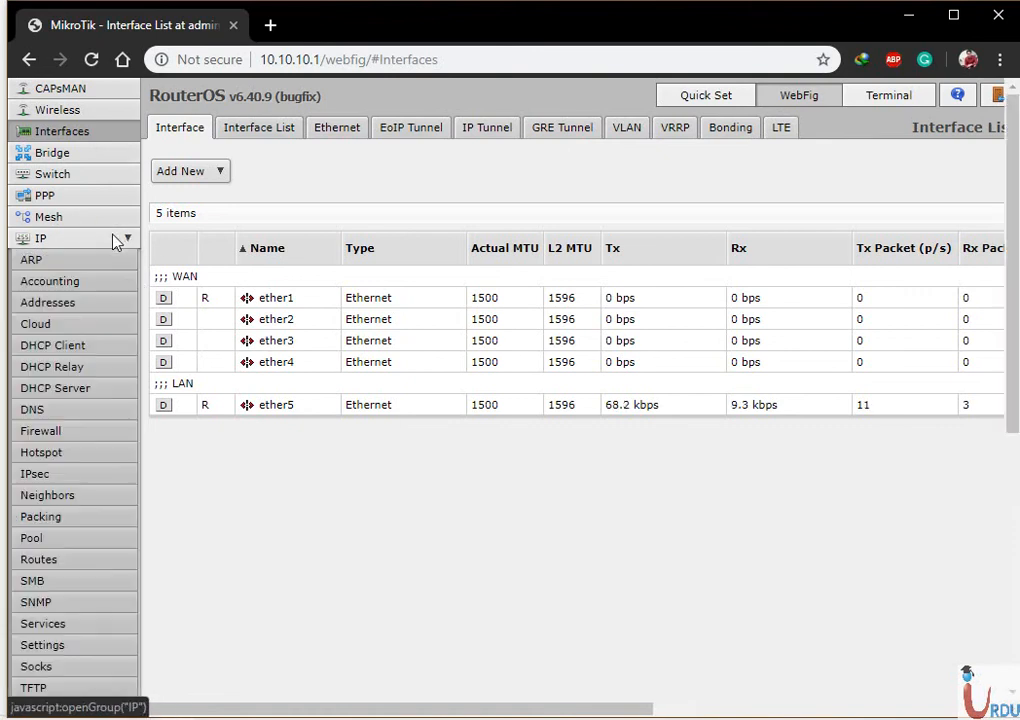
left_click(80, 304)
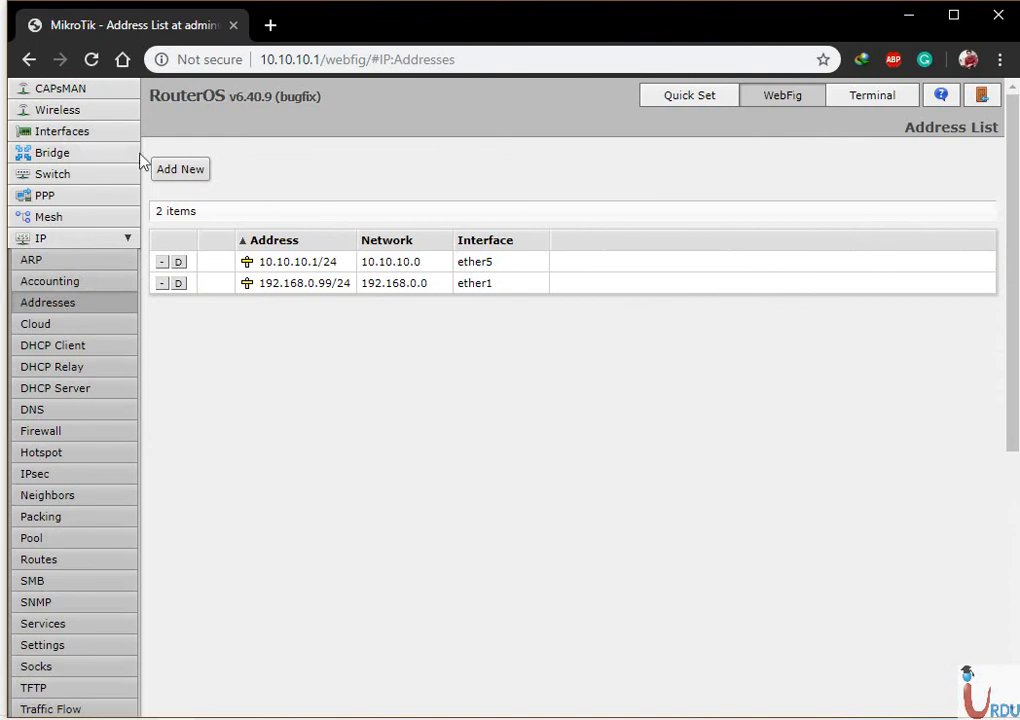
left_click(182, 171)
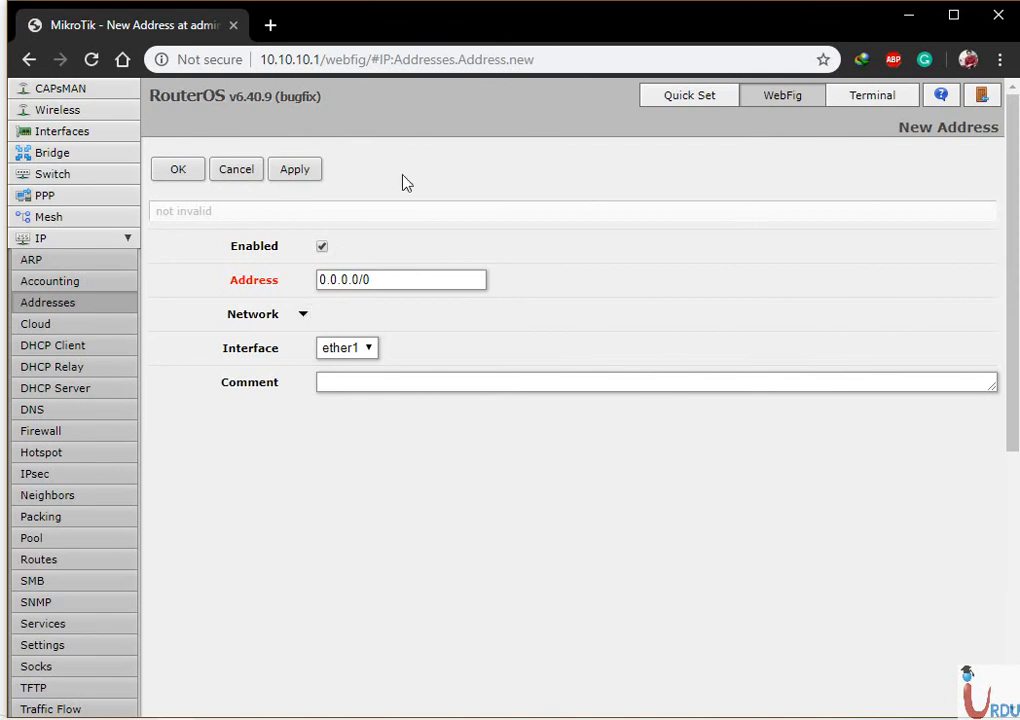
left_click(236, 171)
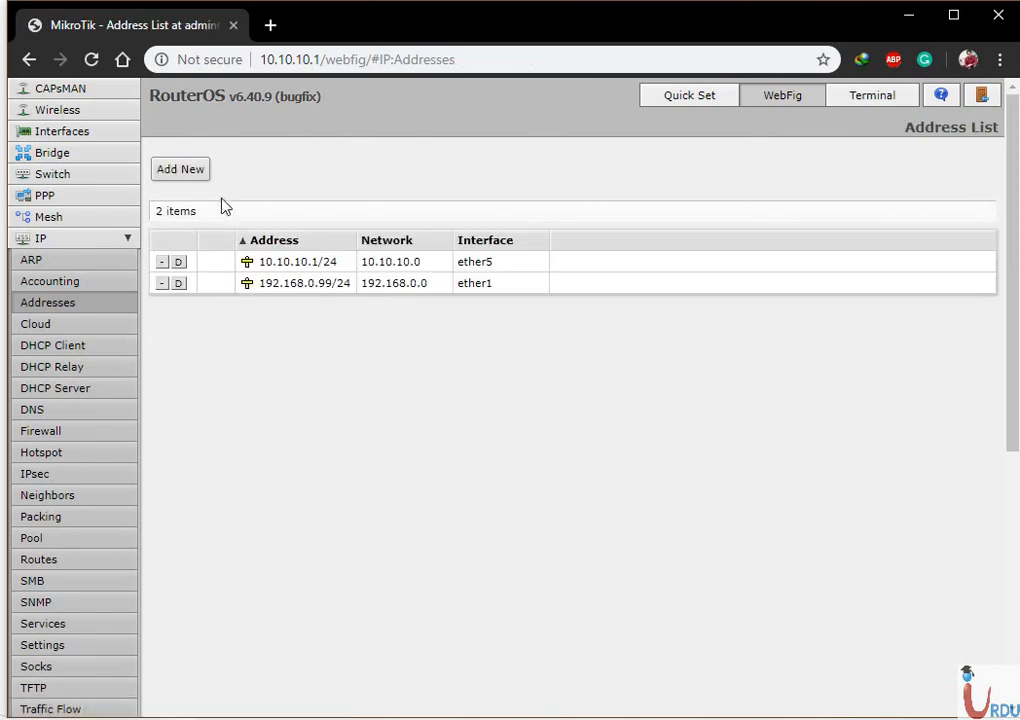
Step: Examine the firewall's NAT rules and the options of a new NAT rule, including its action, then cancel the form
left_click(40, 431)
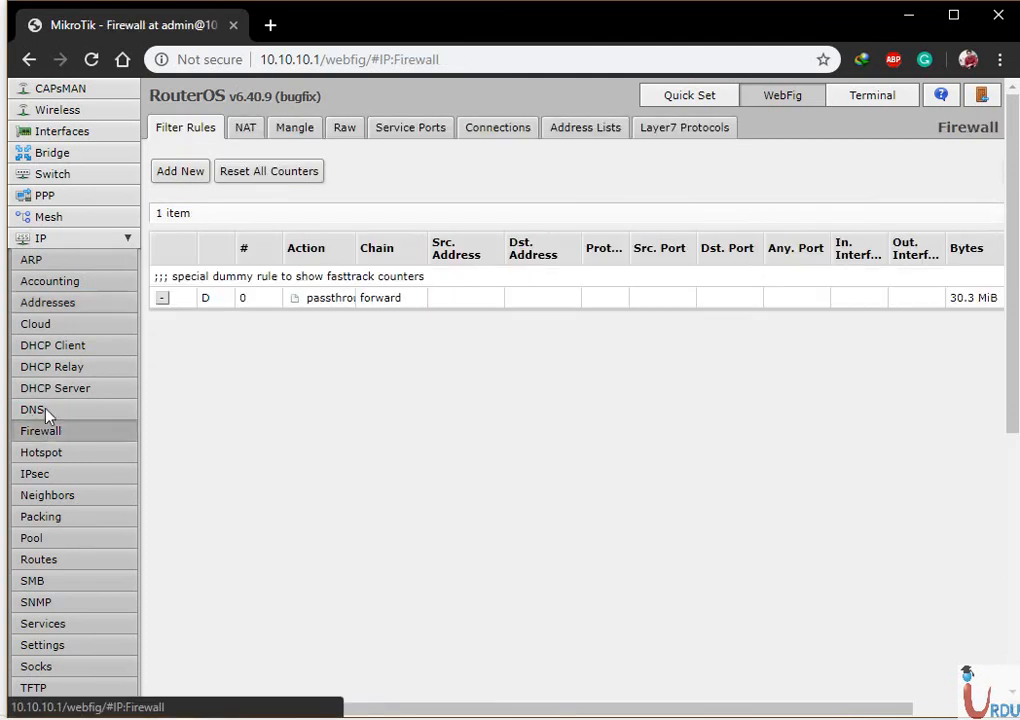
left_click(246, 127)
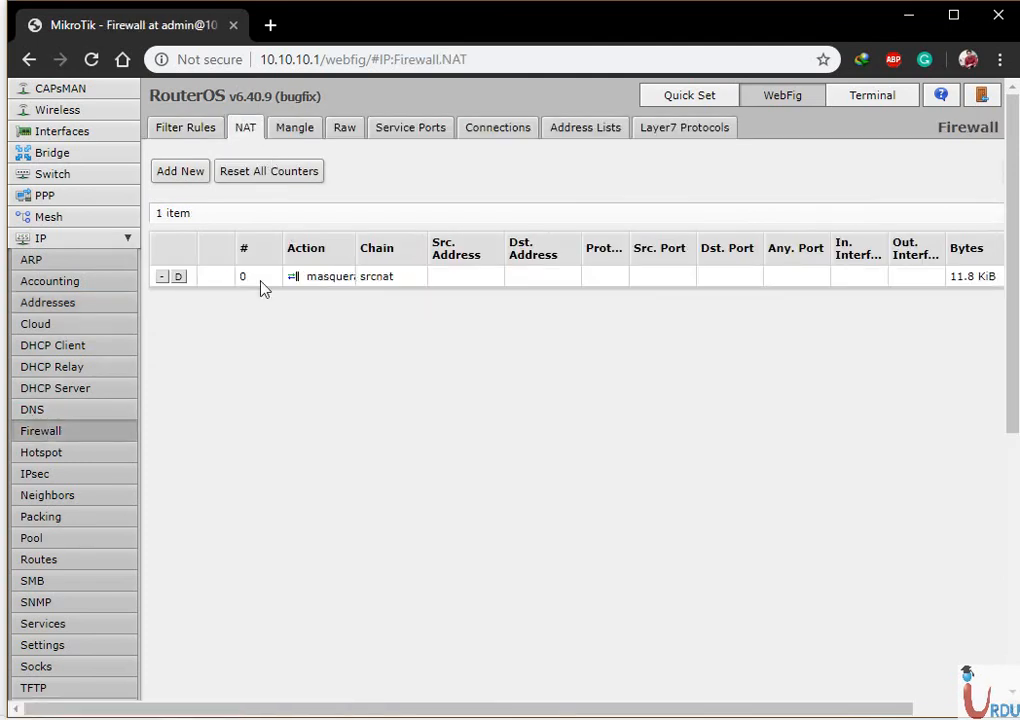
left_click(181, 172)
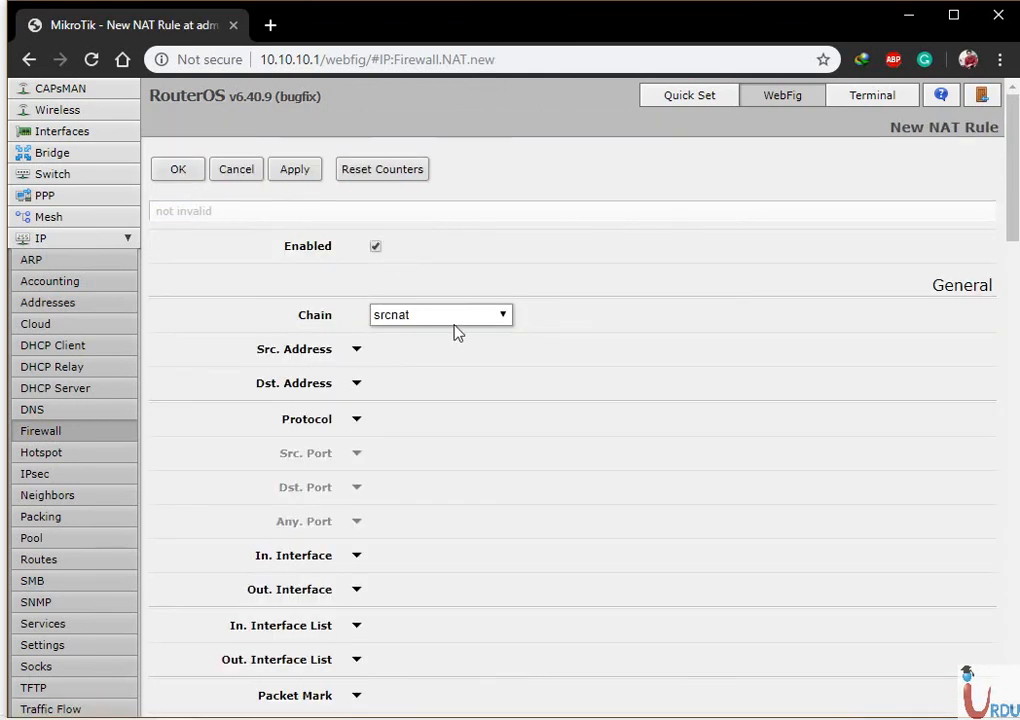
scroll(455, 330, "down", 7)
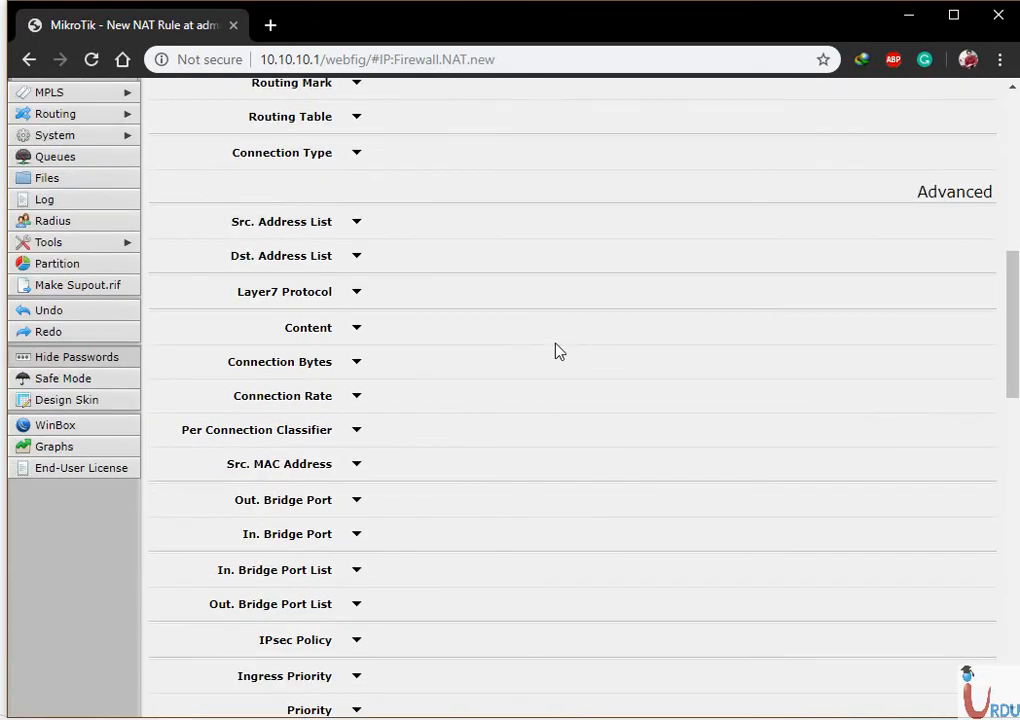
scroll(555, 355, "down", 10)
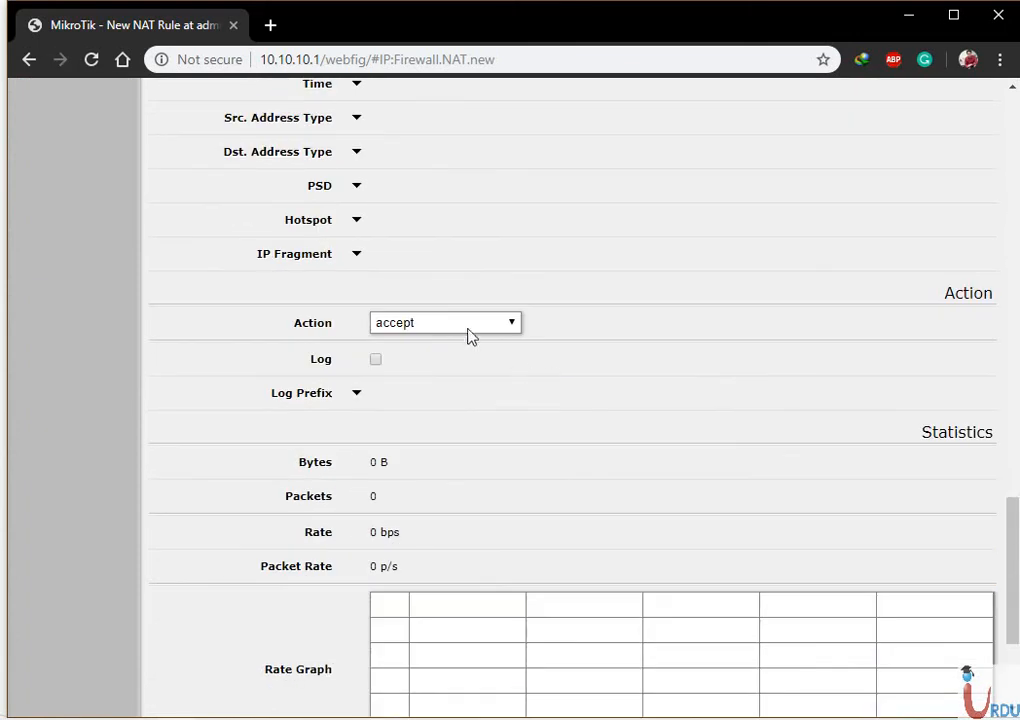
left_click(517, 326)
scroll(724, 345, "down", 2)
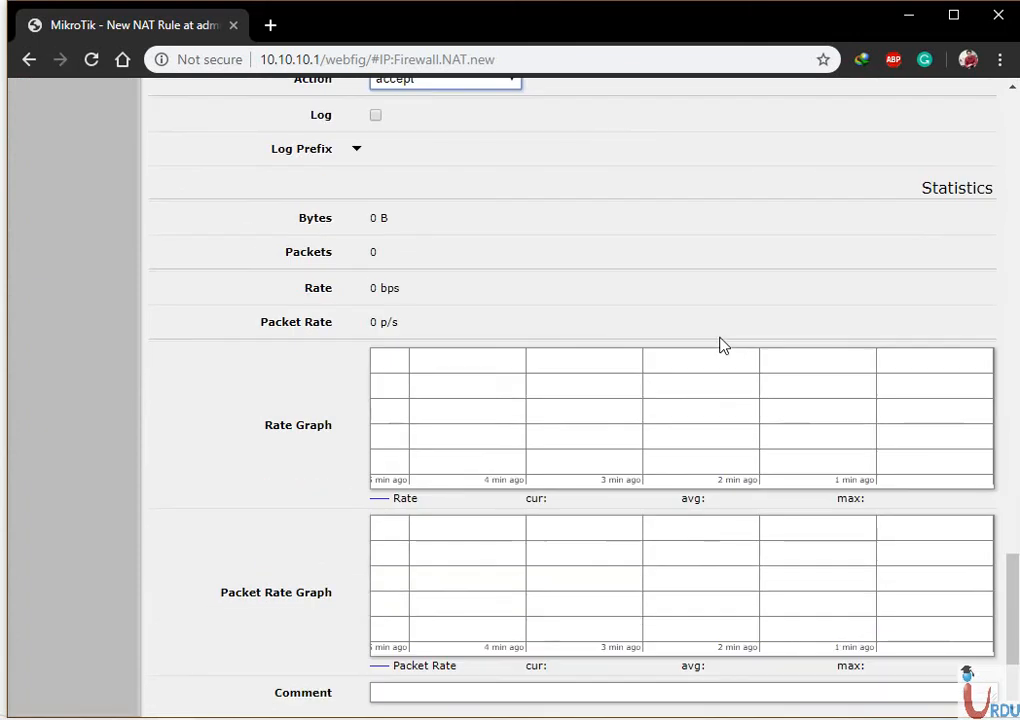
scroll(724, 345, "up", 20)
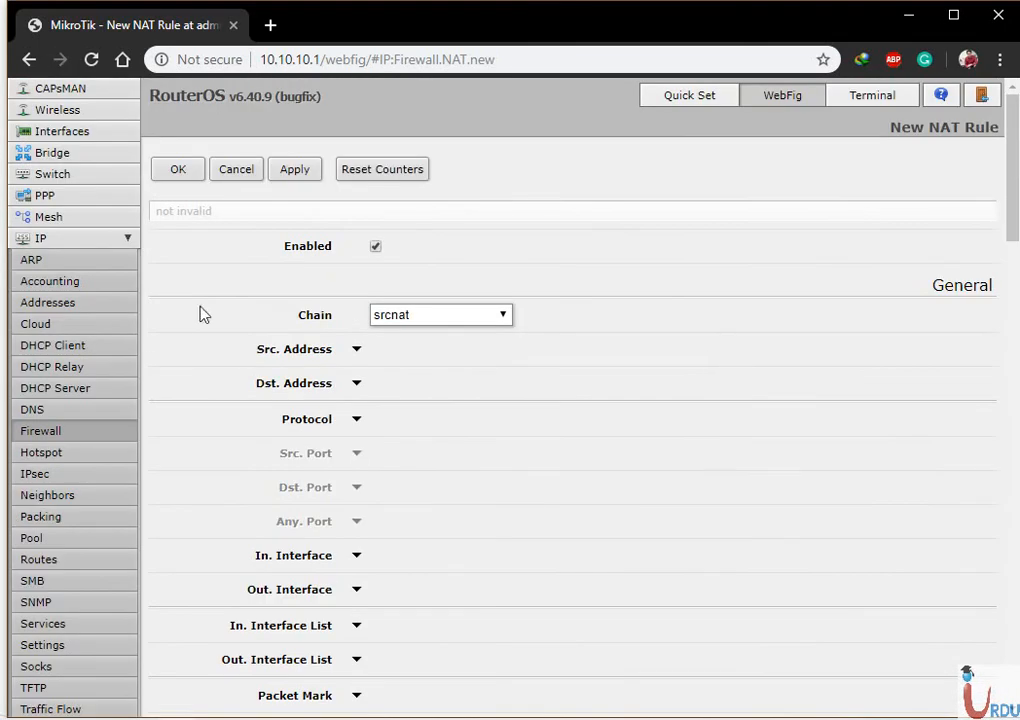
left_click(240, 171)
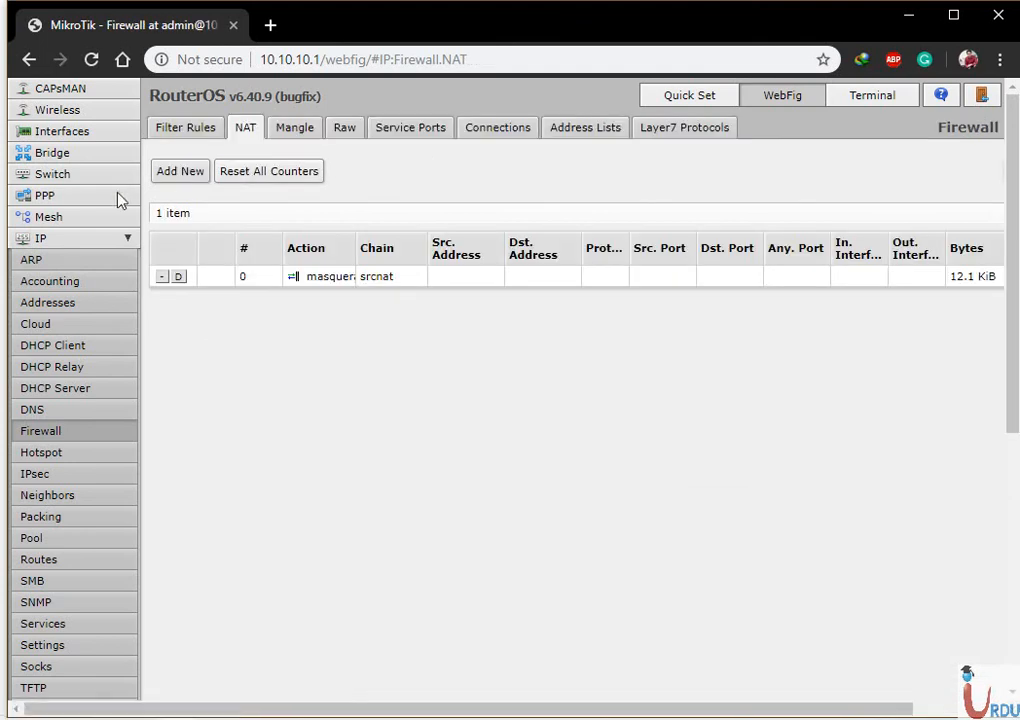
Step: Review the router's route list and DNS settings in WebFig
scroll(93, 298, "down", 2)
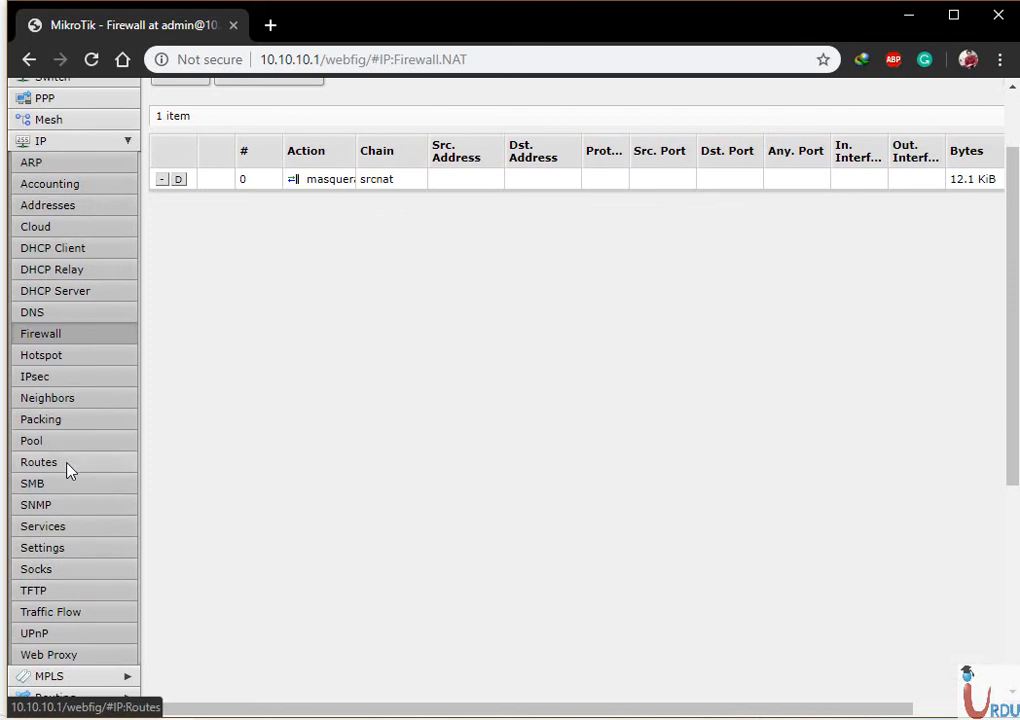
left_click(69, 467)
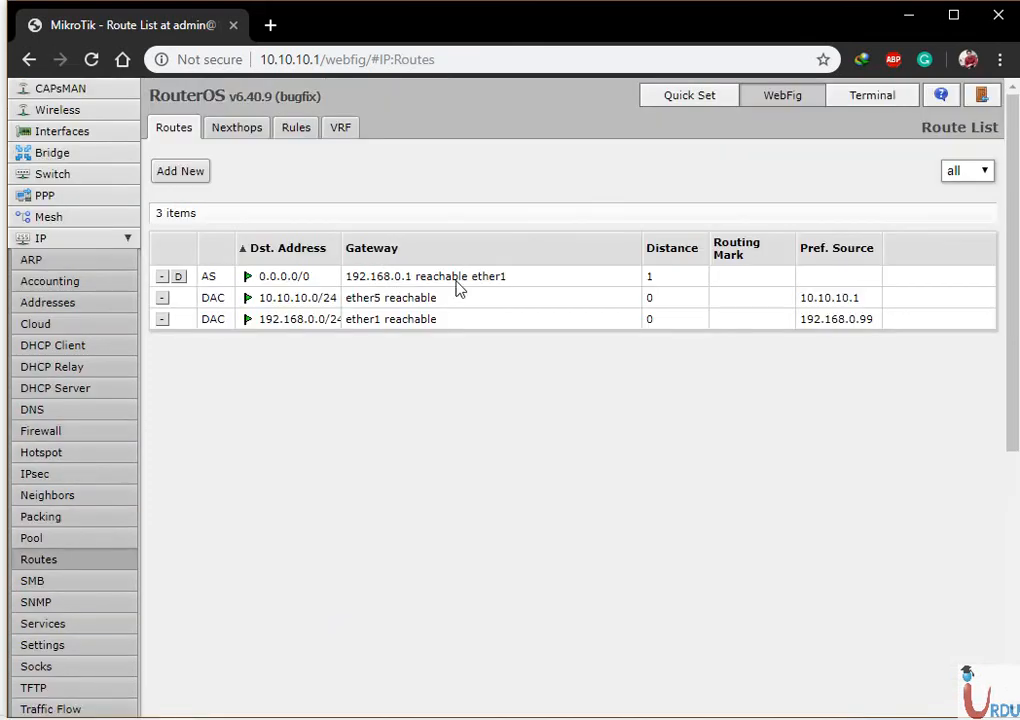
scroll(130, 399, "down", 8)
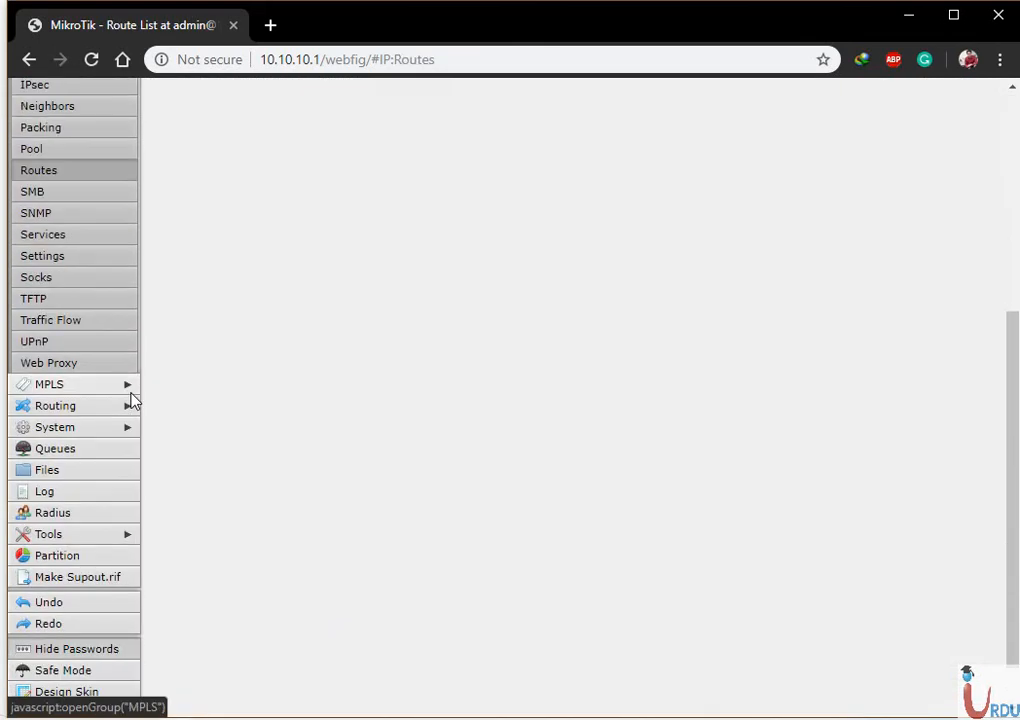
scroll(107, 376, "up", 8)
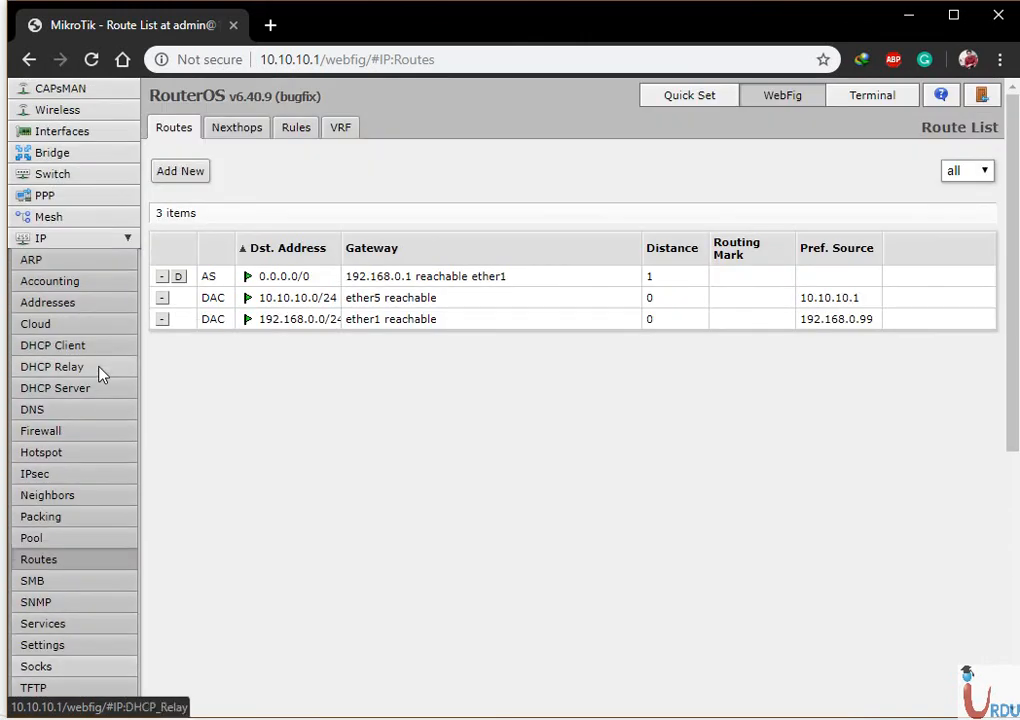
left_click(72, 413)
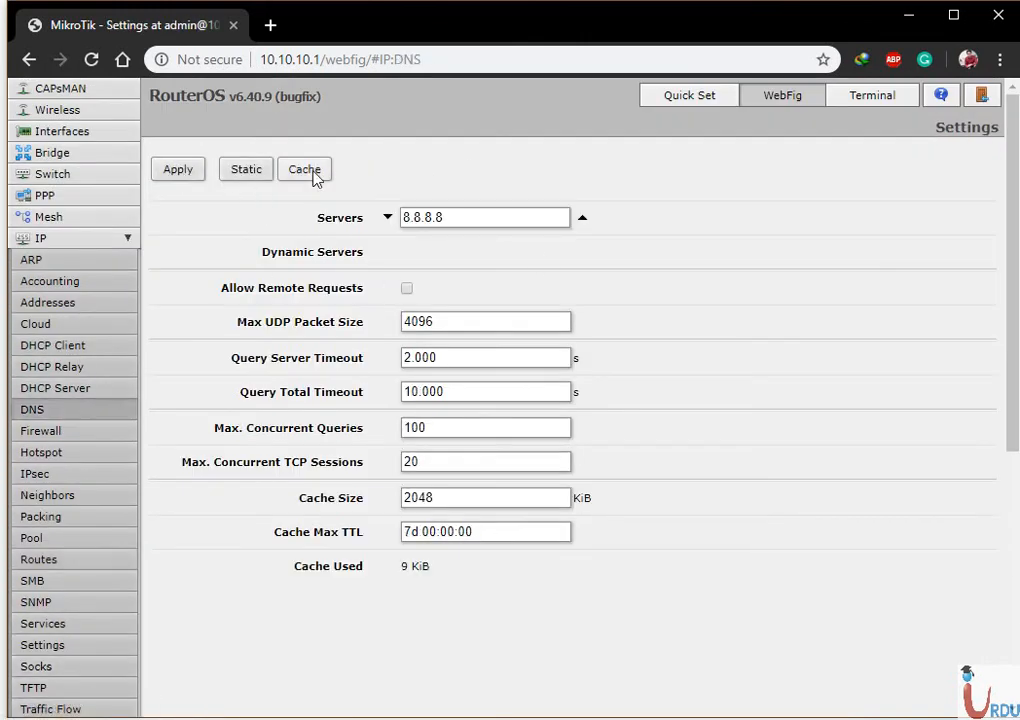
Step: Collapse the IP group, view the interface list again and close the browser
left_click(126, 240)
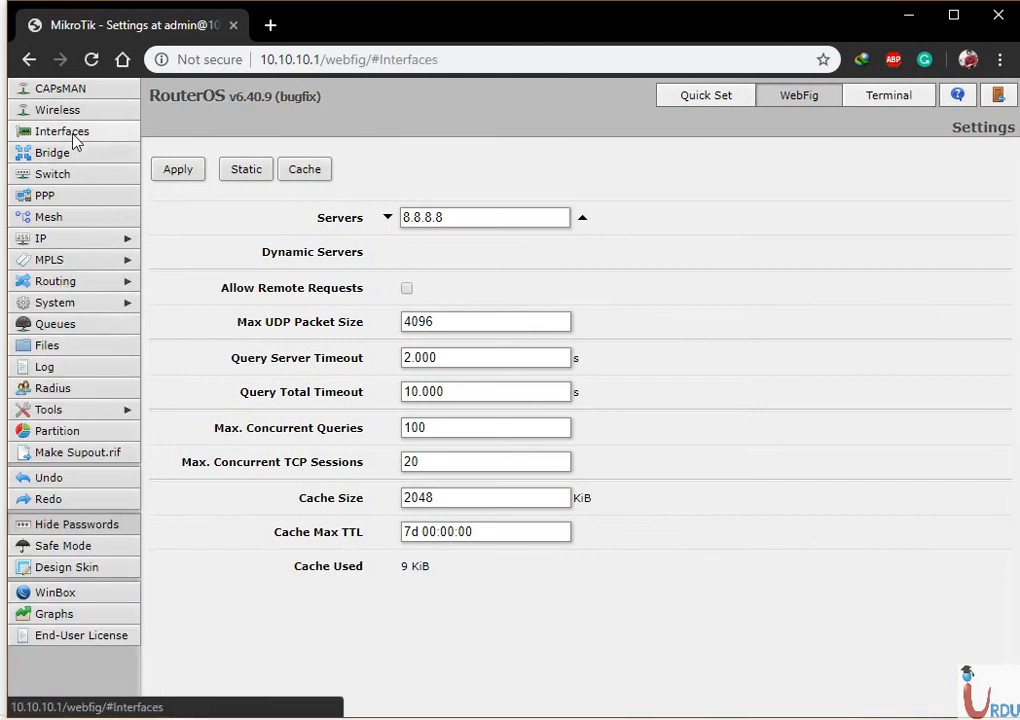
left_click(72, 135)
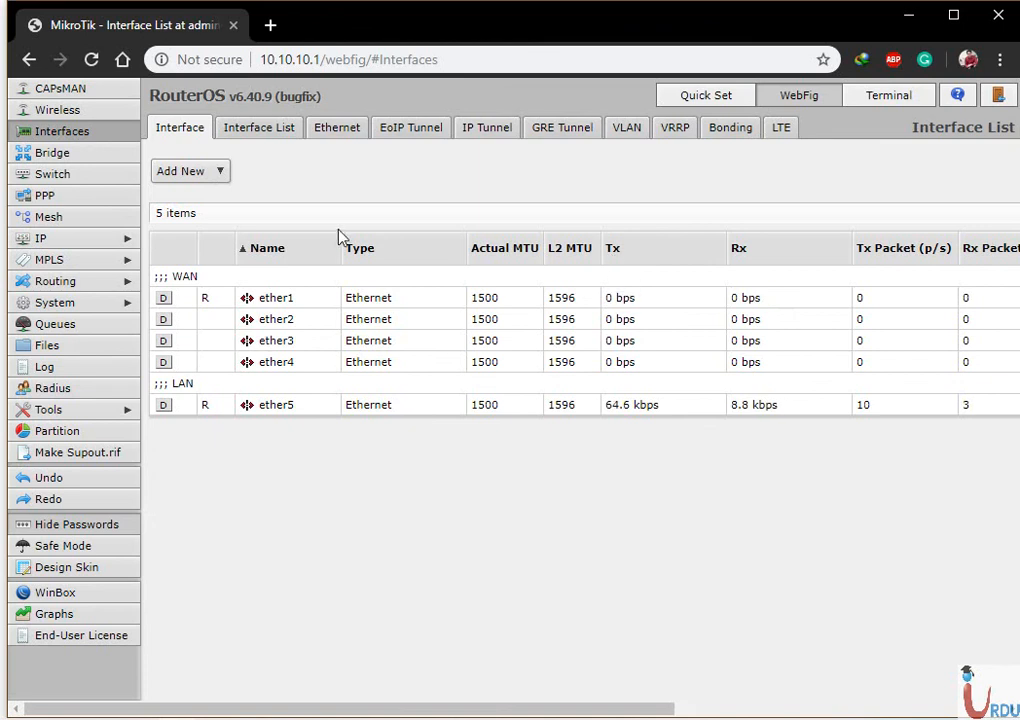
left_click(997, 15)
Step: Open a new terminal in WinBox, move it higher in the workspace and enter a few blank lines at its prompt
left_click_drag(520, 36, 537, 36)
left_click(145, 468)
left_click_drag(531, 212, 525, 164)
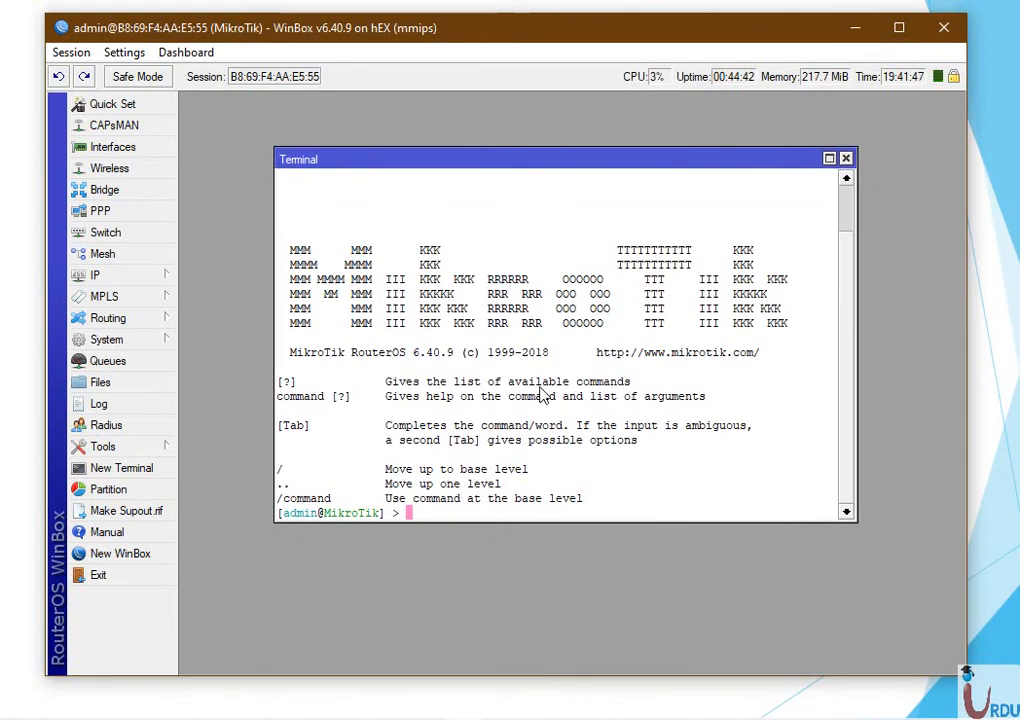
key("Return")
key("Return")
key("Return")
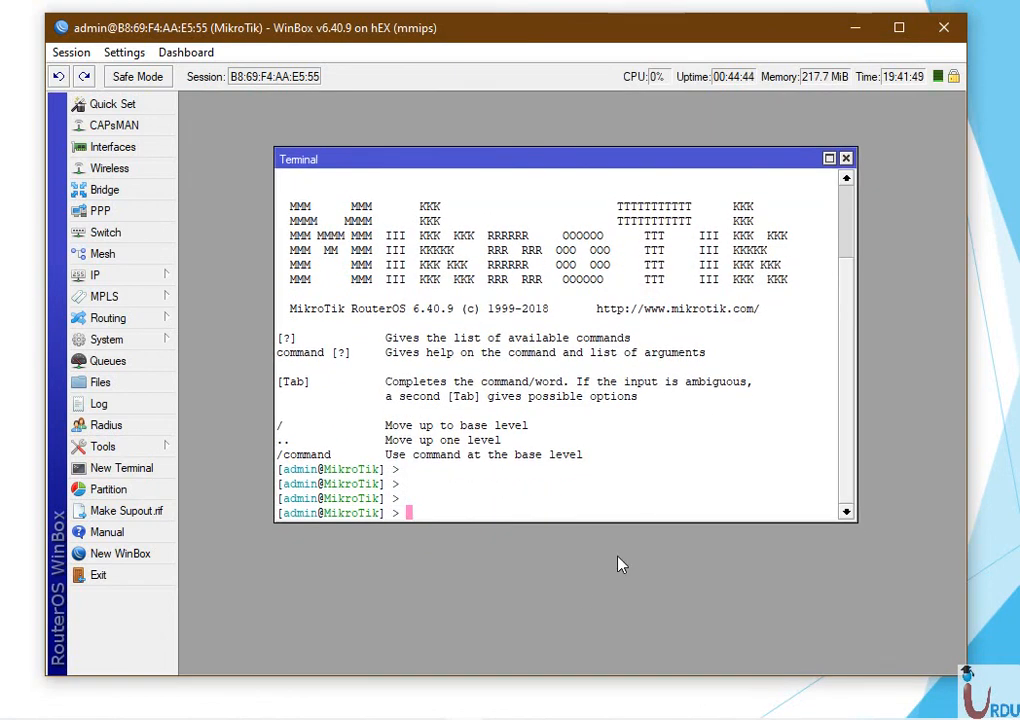
Step: Advance the slideshow to the "For Dynamic WAN using CLI" slide and shrink the WinBox window so the slide shows beside its terminal
left_click(855, 30)
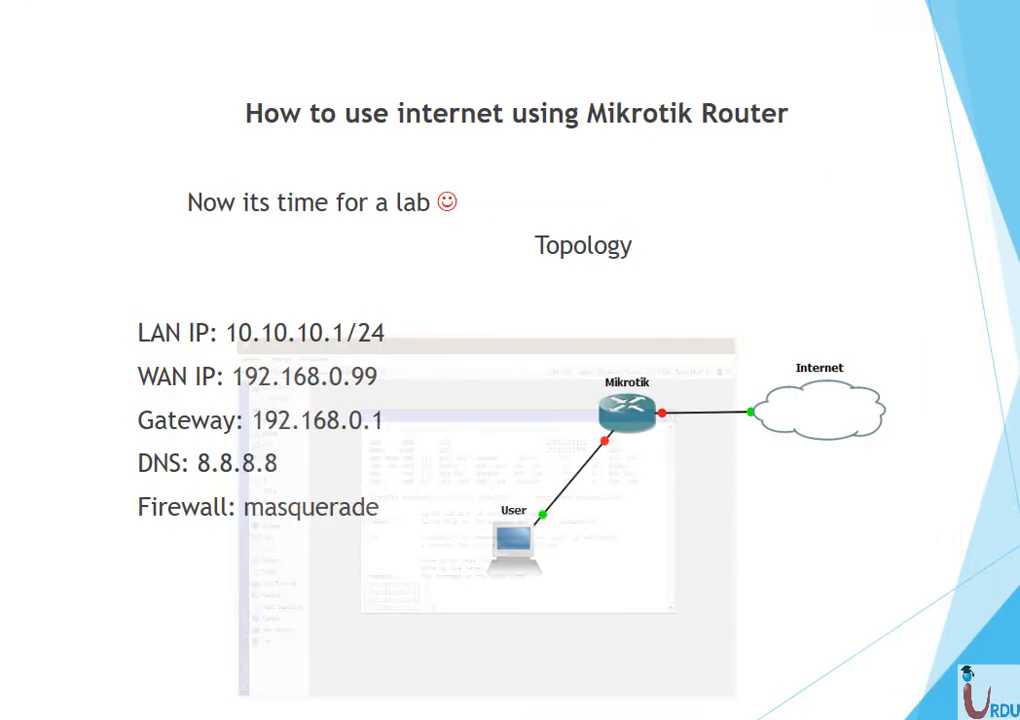
left_click(395, 289)
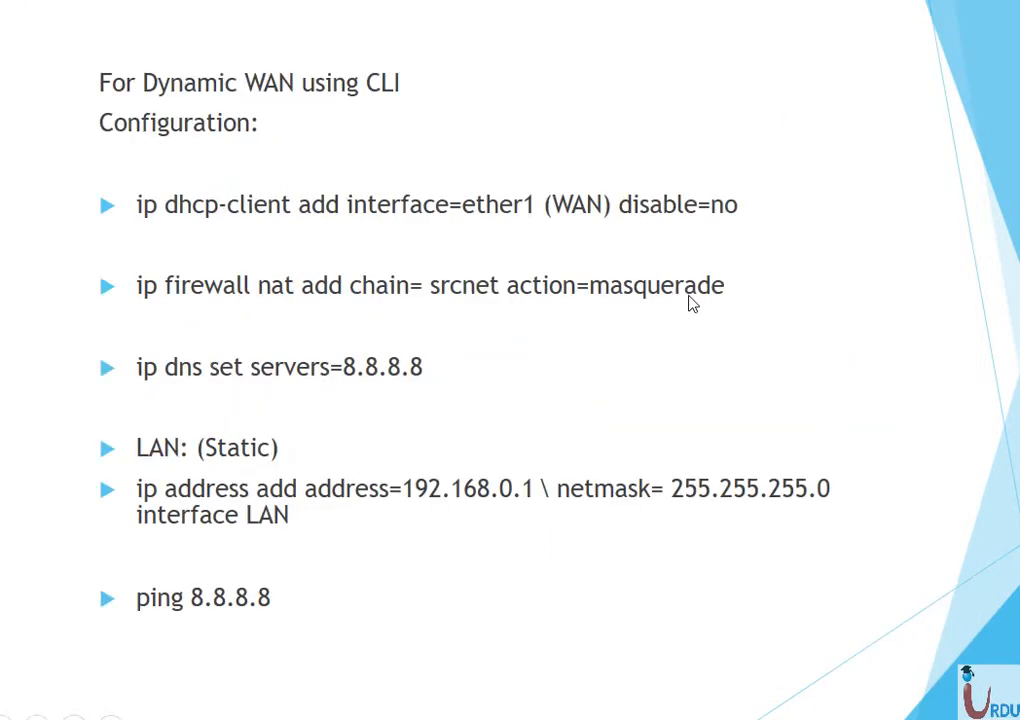
key("alt+Tab")
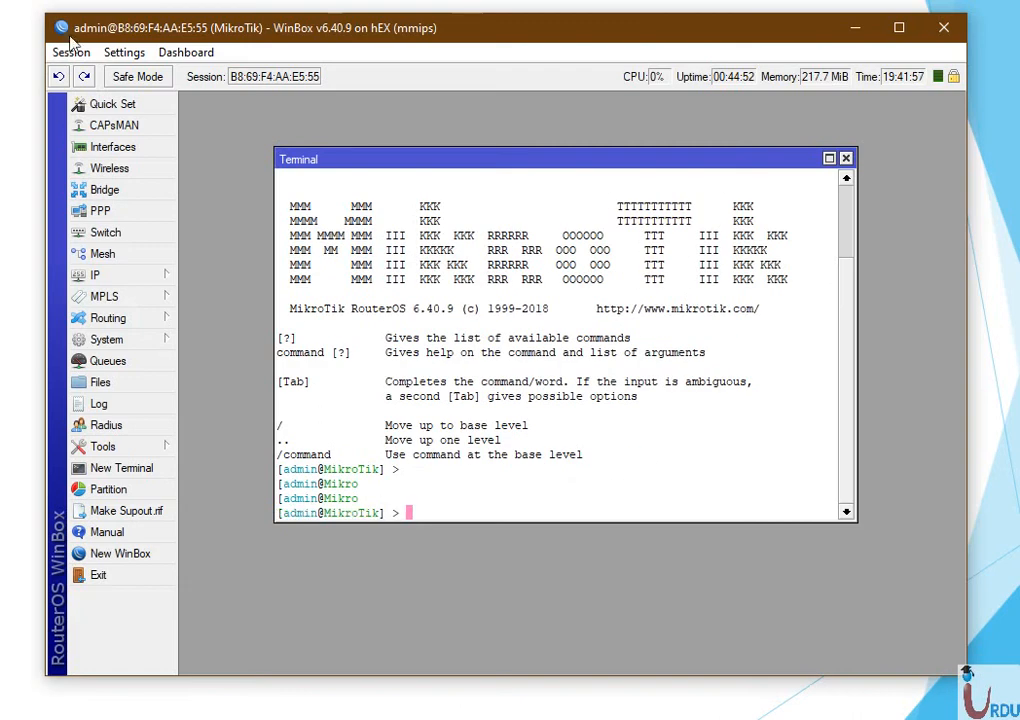
left_click_drag(44, 15, 485, 162)
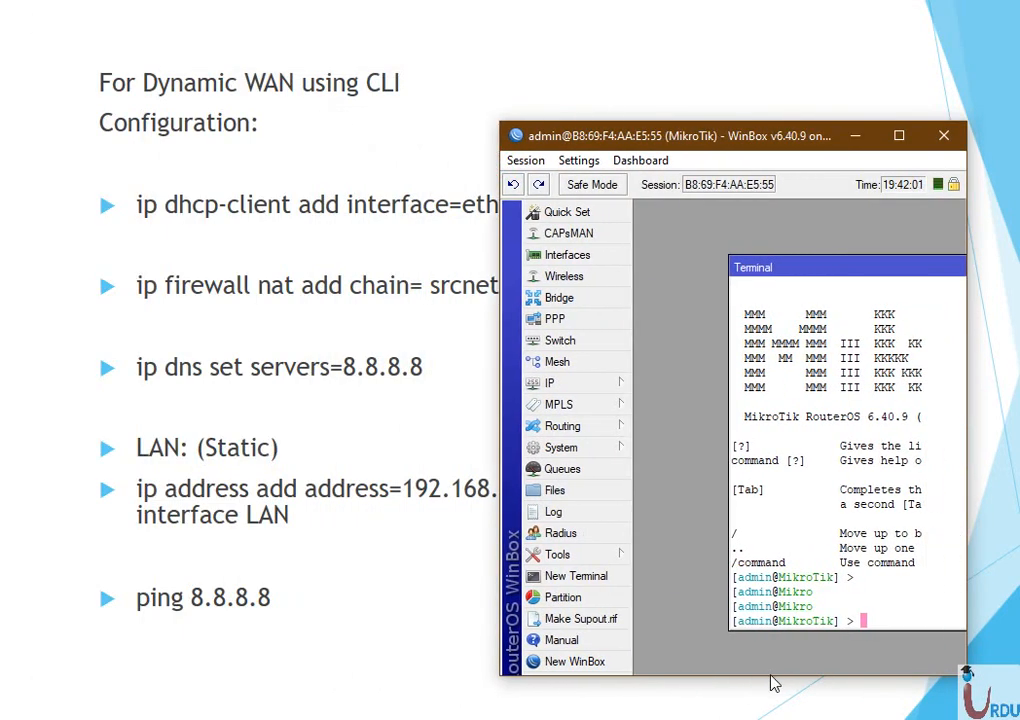
mouse_move(967, 556)
left_mouse_down()
mouse_move(884, 555)
mouse_move(972, 540)
left_mouse_up()
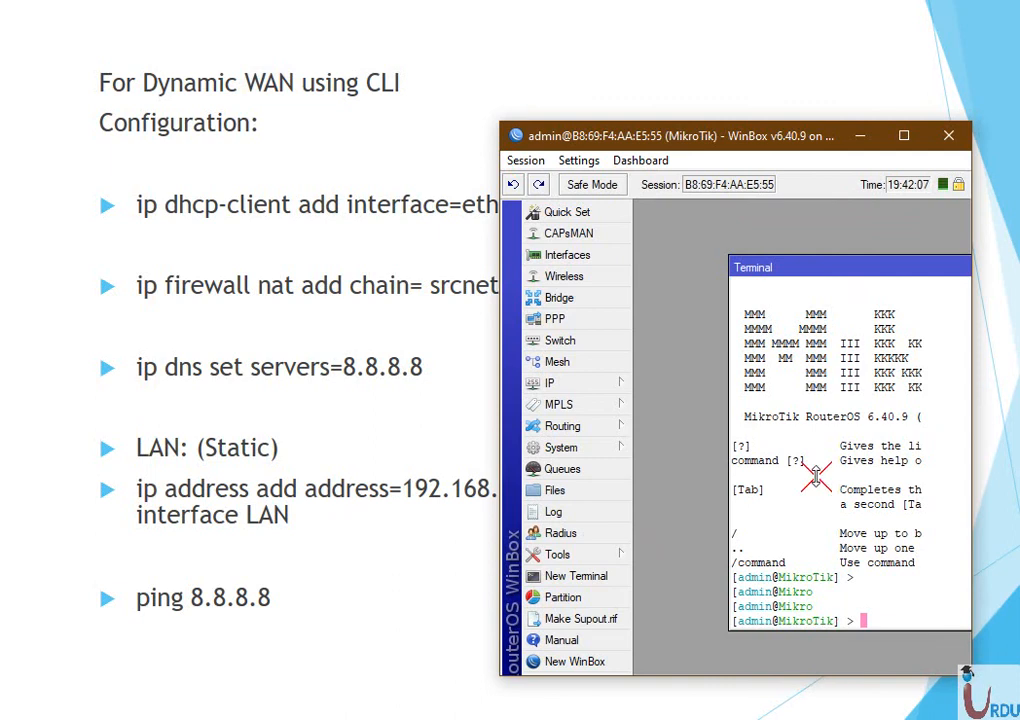
Step: Widen the WinBox window and its terminal, and arrange them so the terminal fits fully inside the workspace
left_click_drag(798, 266, 166, 287)
left_click_drag(405, 258, 541, 259)
left_click_drag(432, 375, 329, 377)
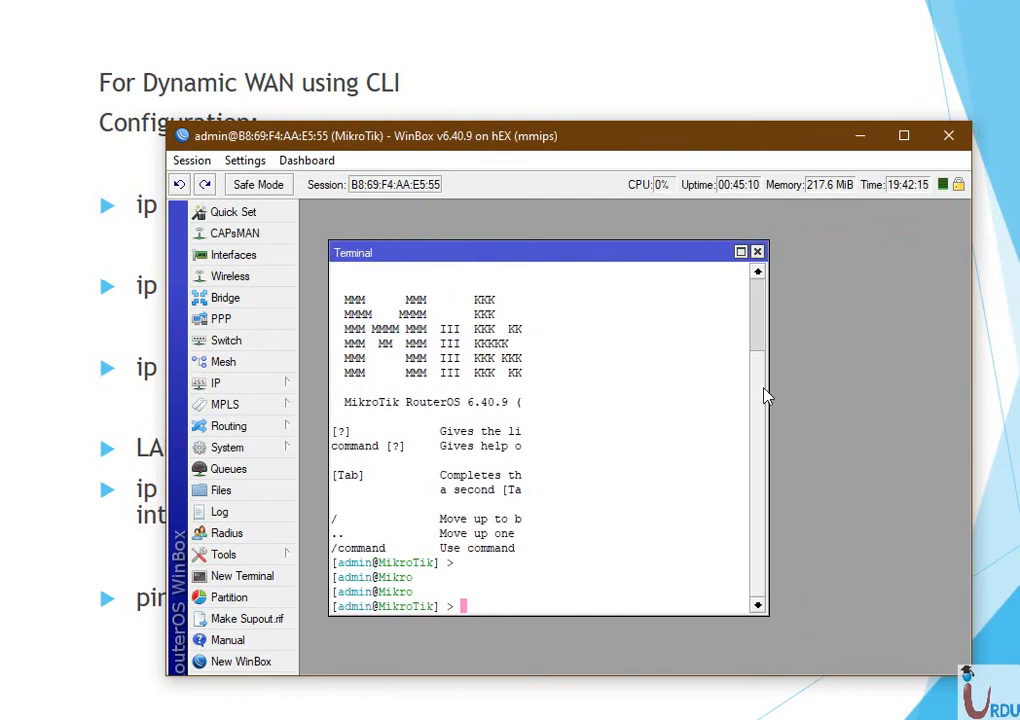
left_click_drag(765, 387, 847, 383)
left_click_drag(598, 254, 654, 250)
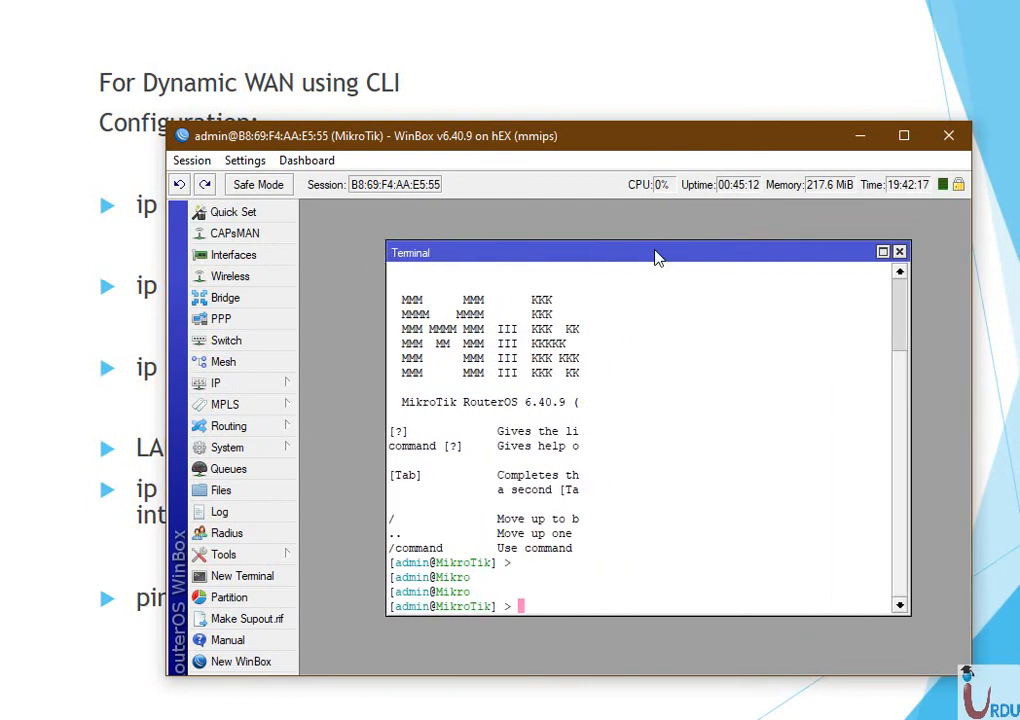
left_click_drag(565, 137, 540, 141)
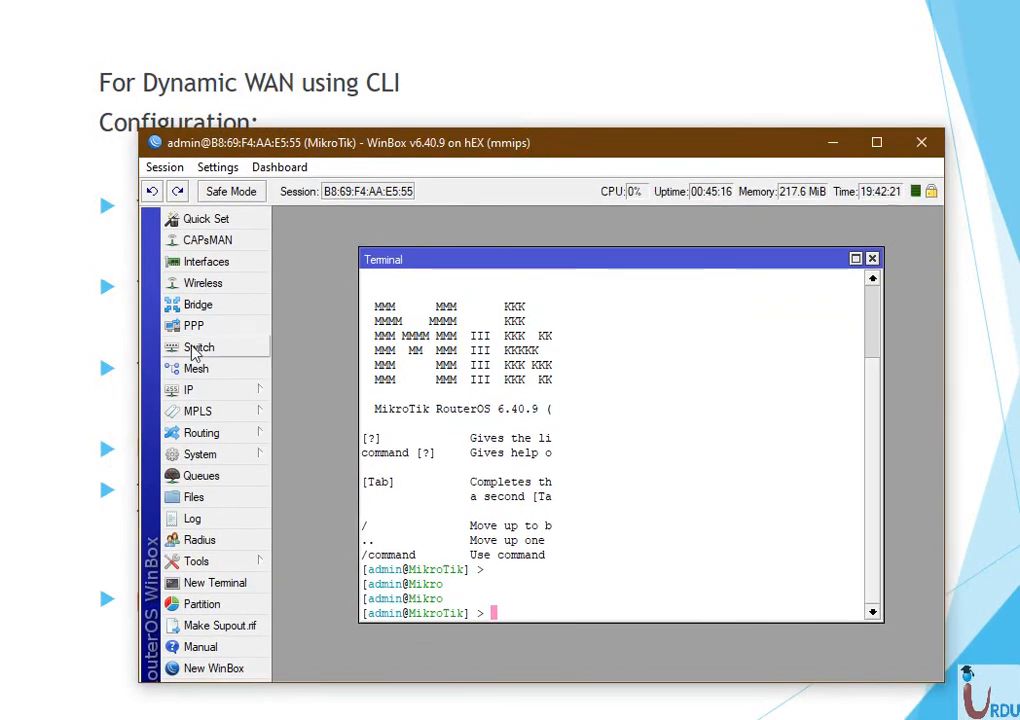
Step: Disable and remove the 192.168.0.99 address on ether1 from the IP address list, and close the list
left_click(234, 391)
left_click(227, 276)
left_click(258, 394)
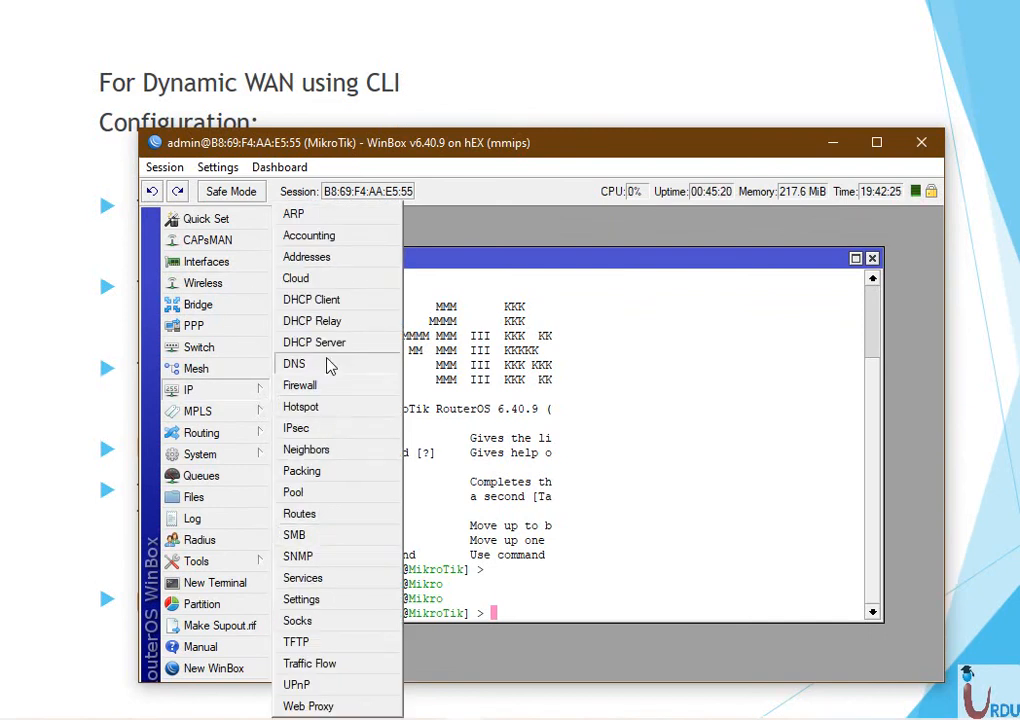
left_click(320, 257)
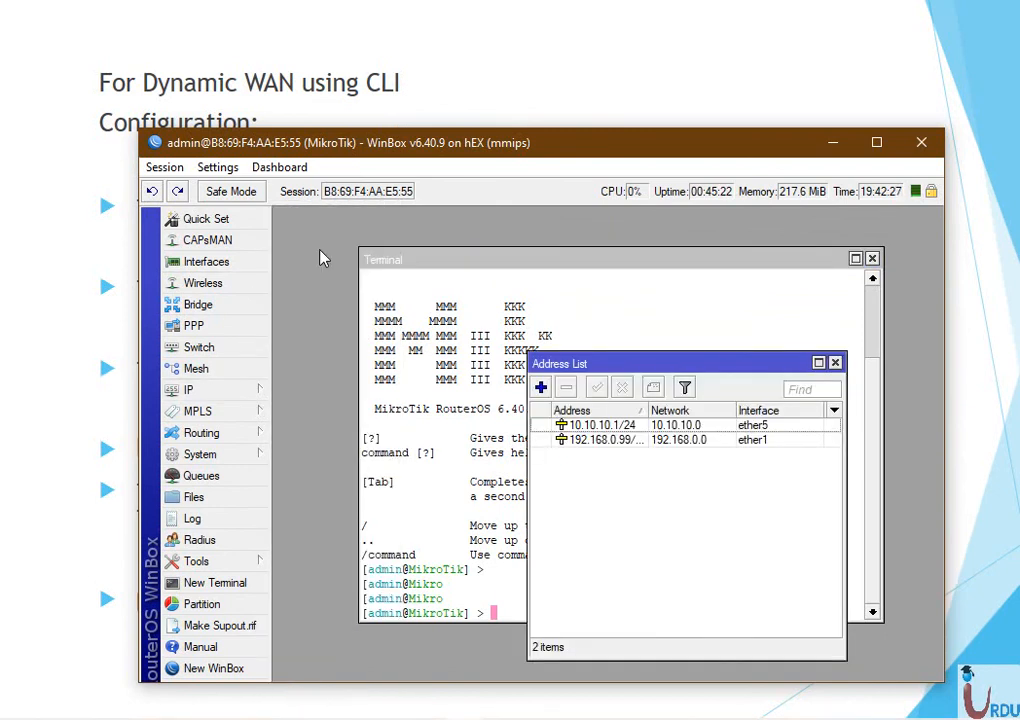
left_click(598, 441)
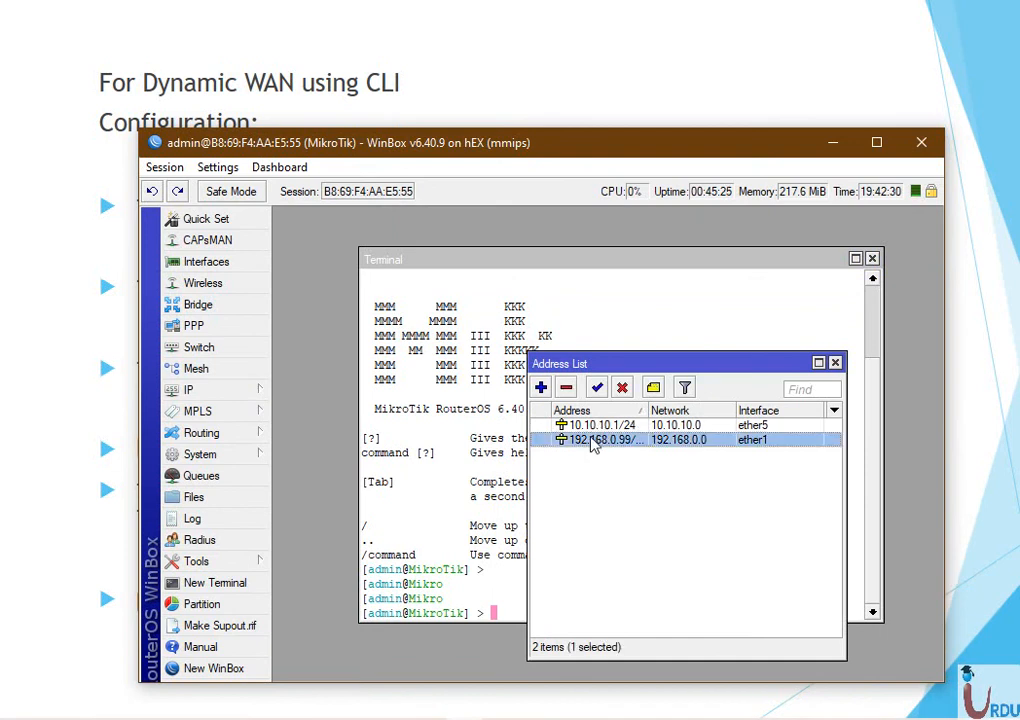
left_click(622, 389)
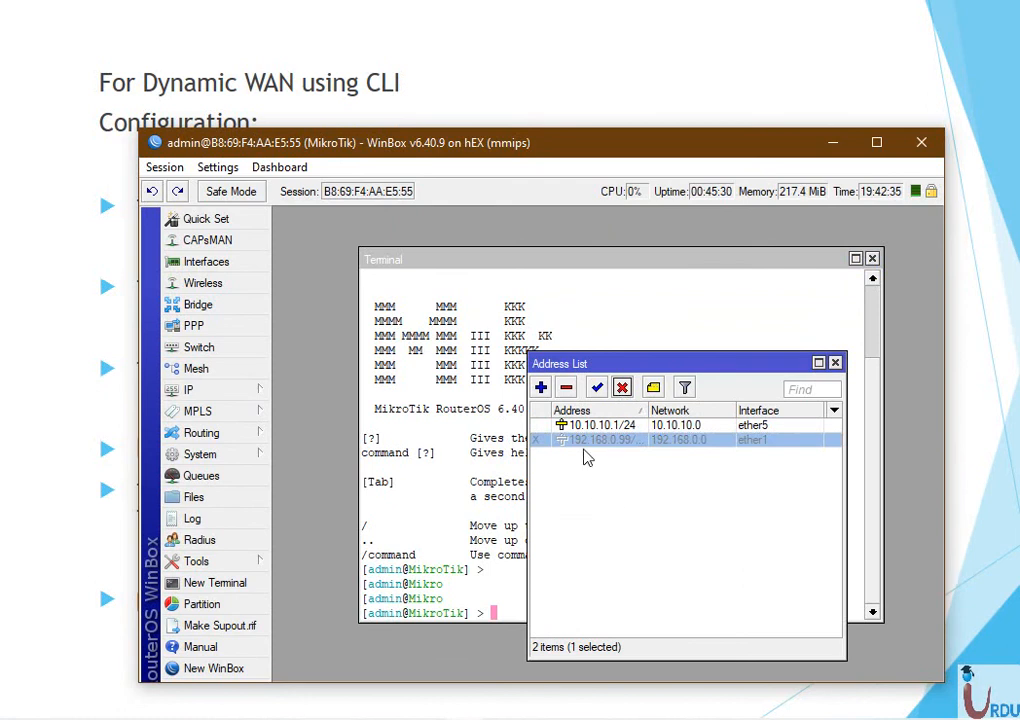
left_click(566, 388)
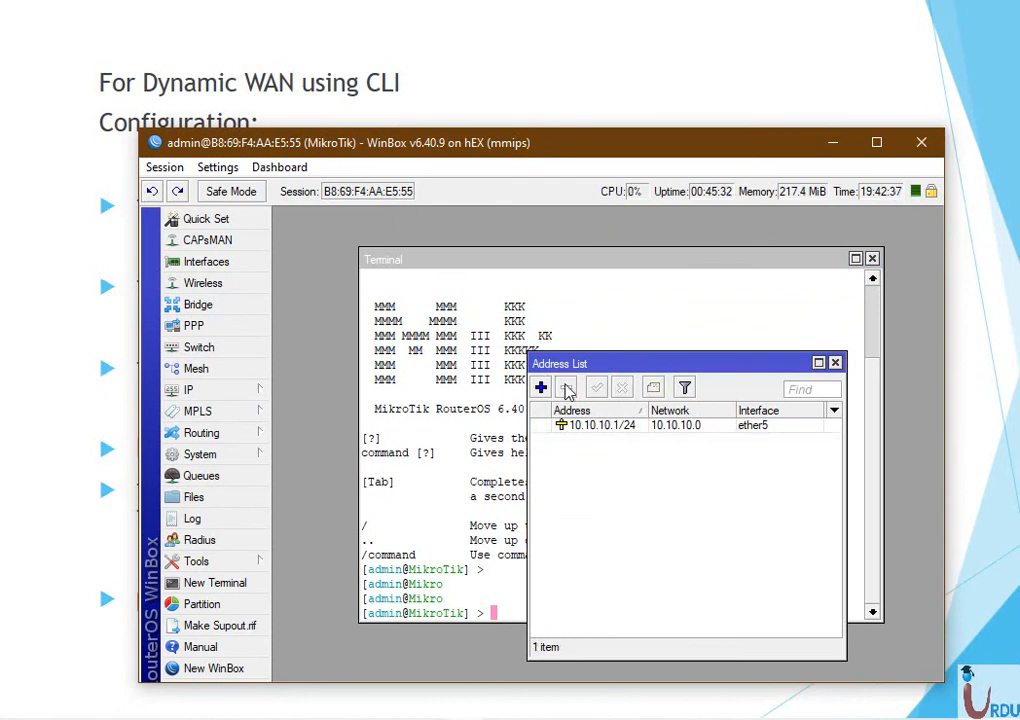
left_click(835, 363)
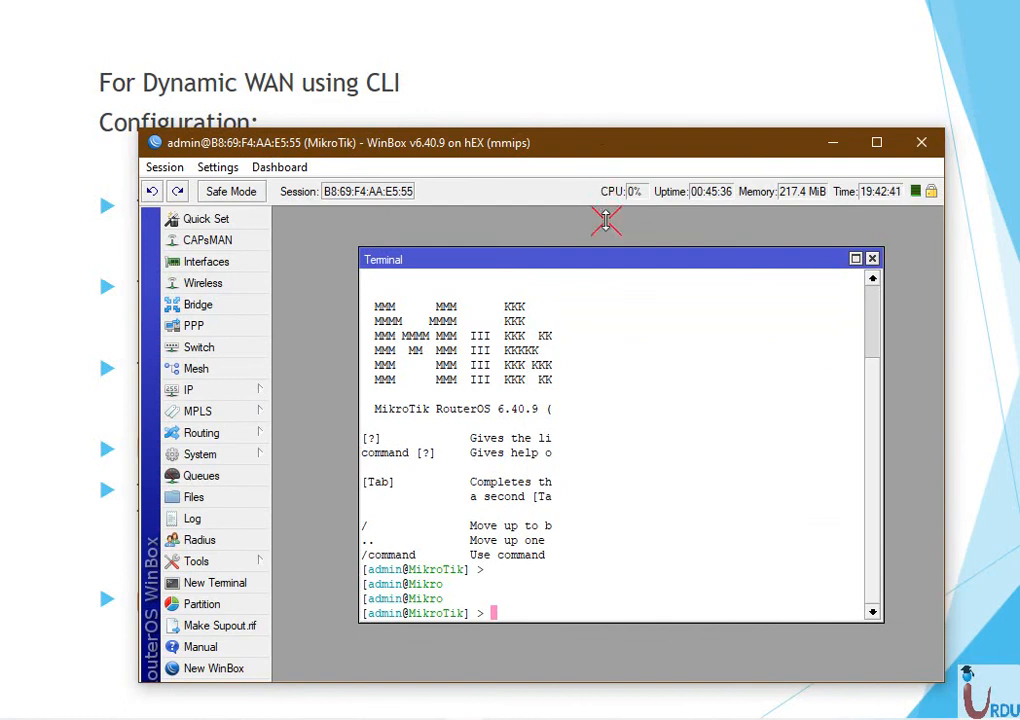
Step: Lower the WinBox window so the slide's DHCP client command shows above it, and enter a few blank lines in the terminal
mouse_move(143, 127)
left_mouse_down()
mouse_move(176, 204)
mouse_move(154, 135)
left_mouse_up()
left_click_drag(428, 146, 370, 276)
left_click_drag(476, 392, 432, 354)
key("Return")
key("Return")
key("Return")
key("Return")
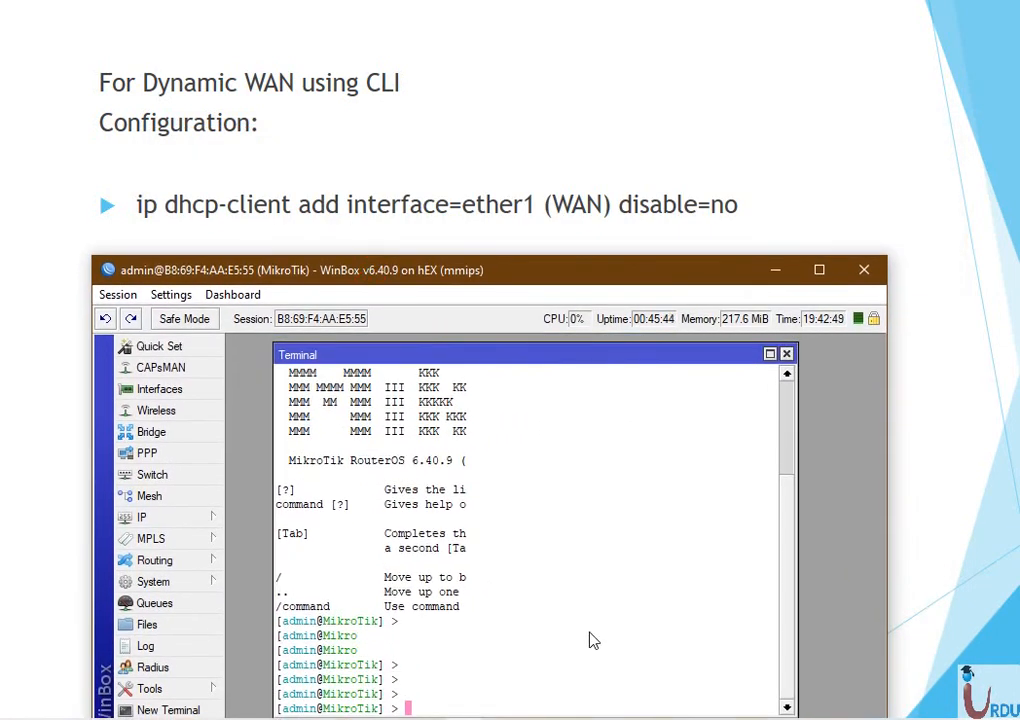
Step: Add an enabled DHCP client on ether1 with the terminal command ip dhcp-client add interface=ether1 disabled=no
type("ip")
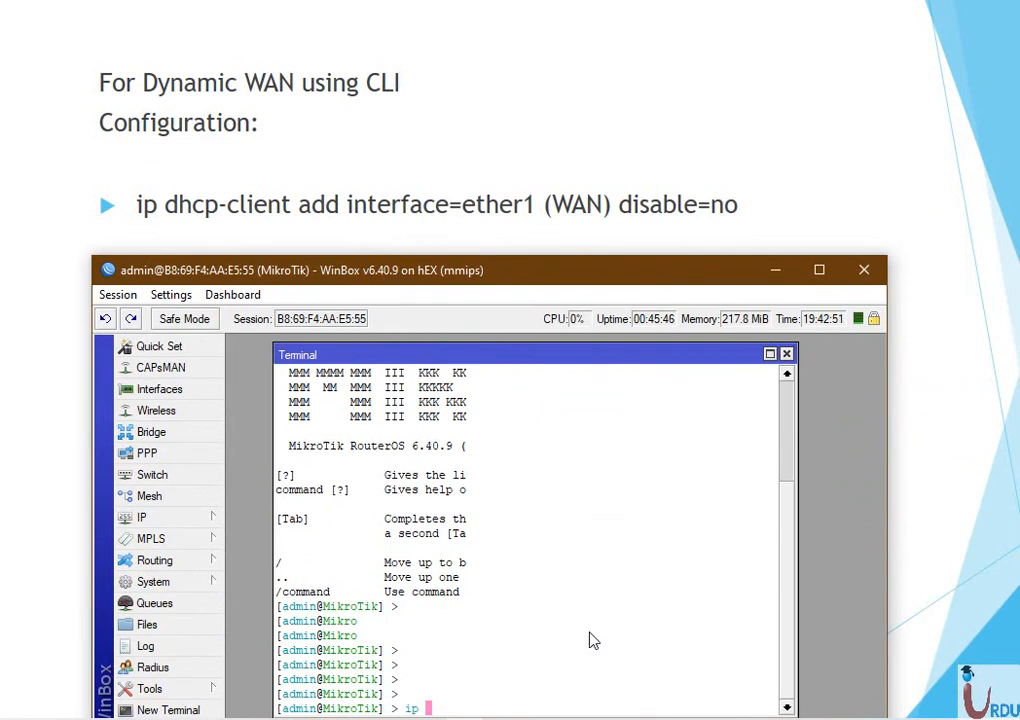
type(" dhcp-client ")
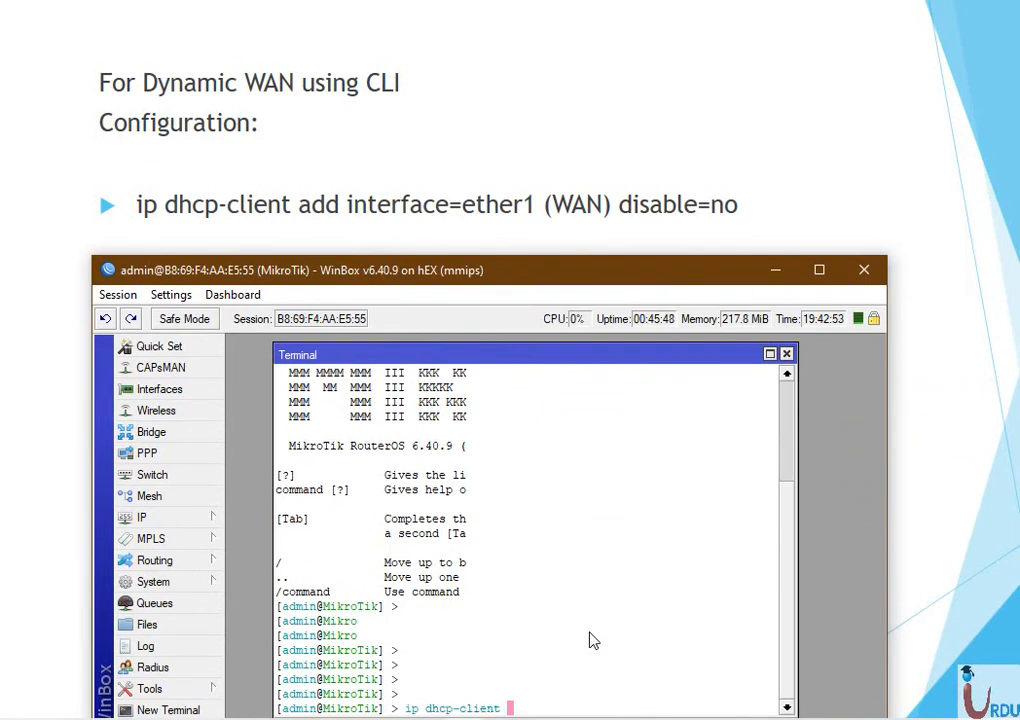
type("add inte")
key("Tab")
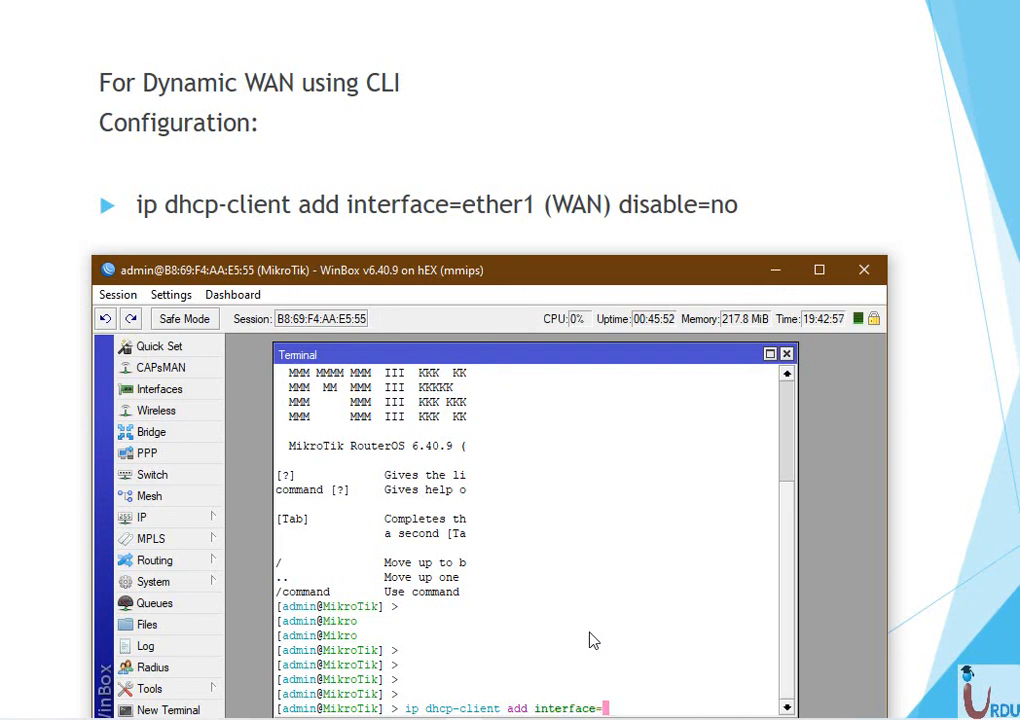
type("ether1 di")
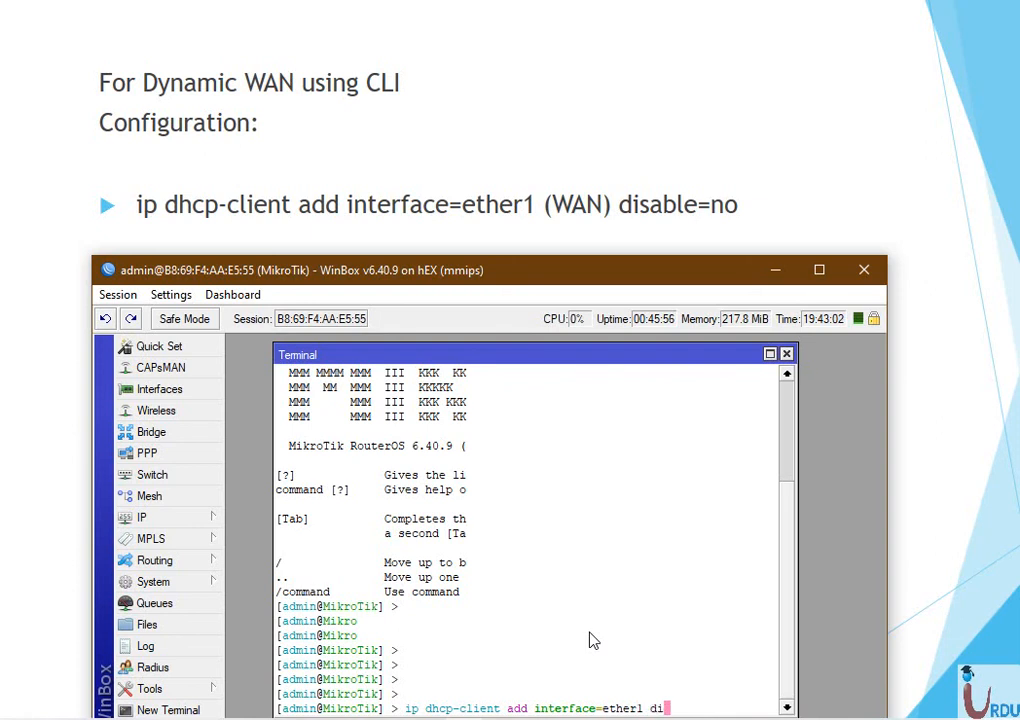
type("sabled=no")
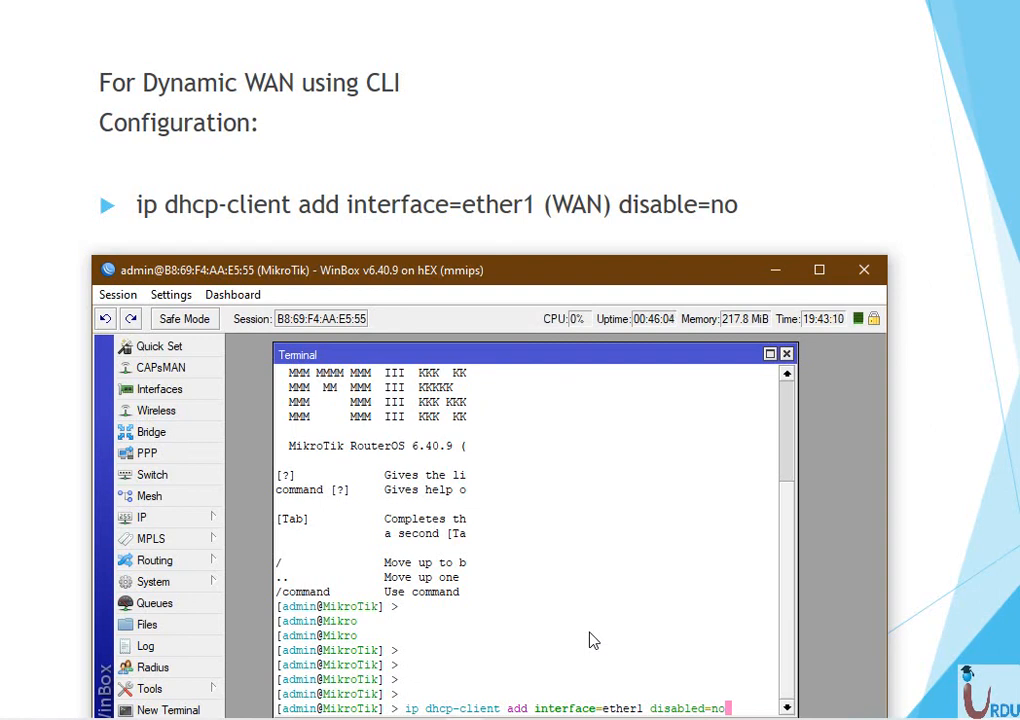
key("Return")
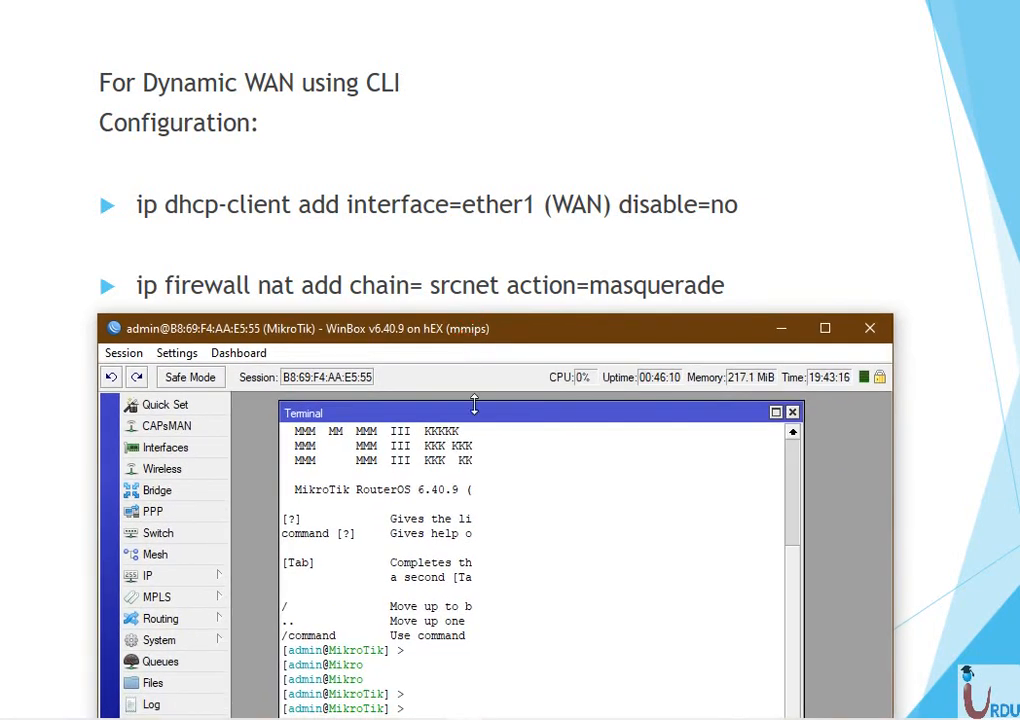
Step: Add a source NAT rule with the terminal command ip firewall nat add chain=srcnat action=masquerade
left_click_drag(482, 335, 527, 140)
type("ip fire")
key("Tab")
type("nat")
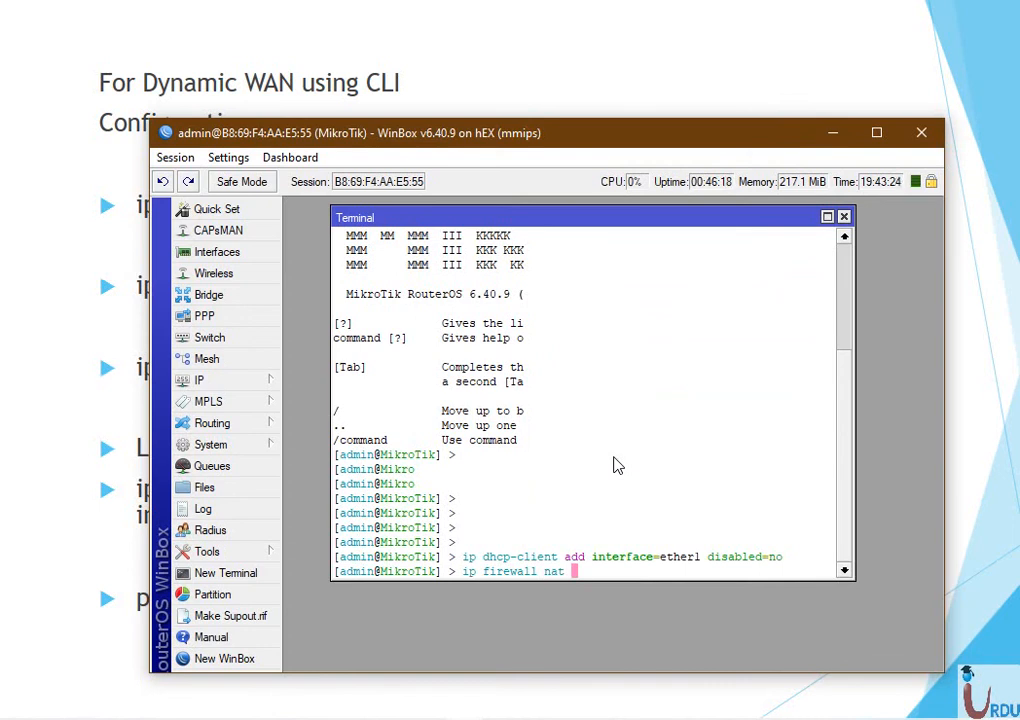
left_click_drag(510, 122, 501, 149)
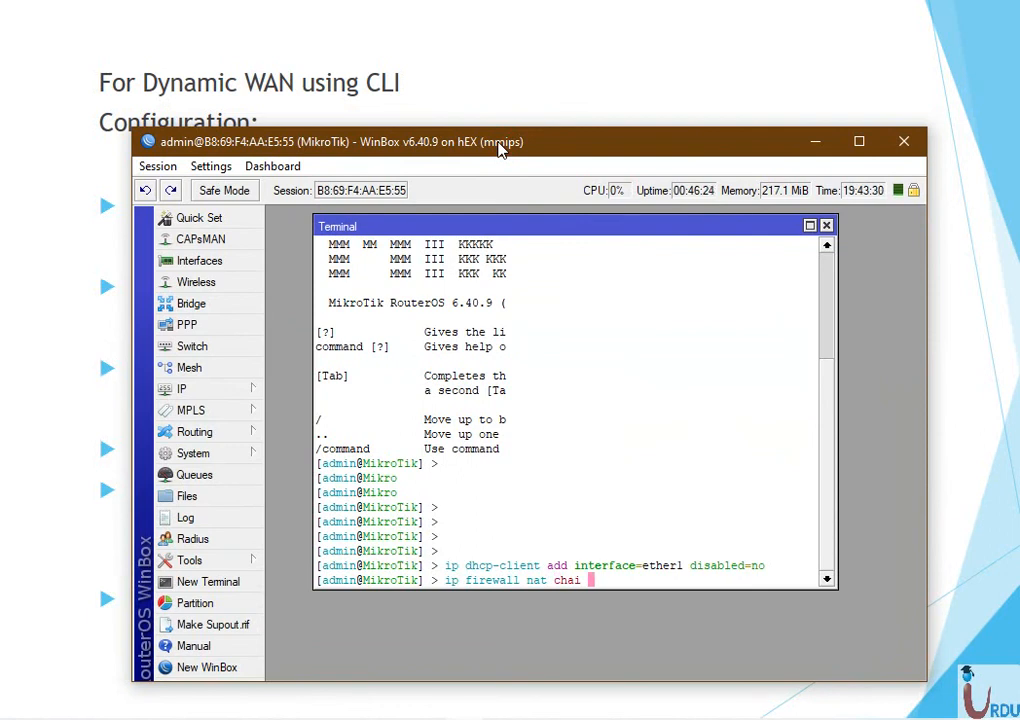
key("BackSpace")
key("BackSpace")
type("chain")
mouse_move(625, 147)
left_mouse_down()
mouse_move(585, 444)
mouse_move(758, 203)
mouse_move(641, 149)
left_mouse_up()
type("add chain=srcnat")
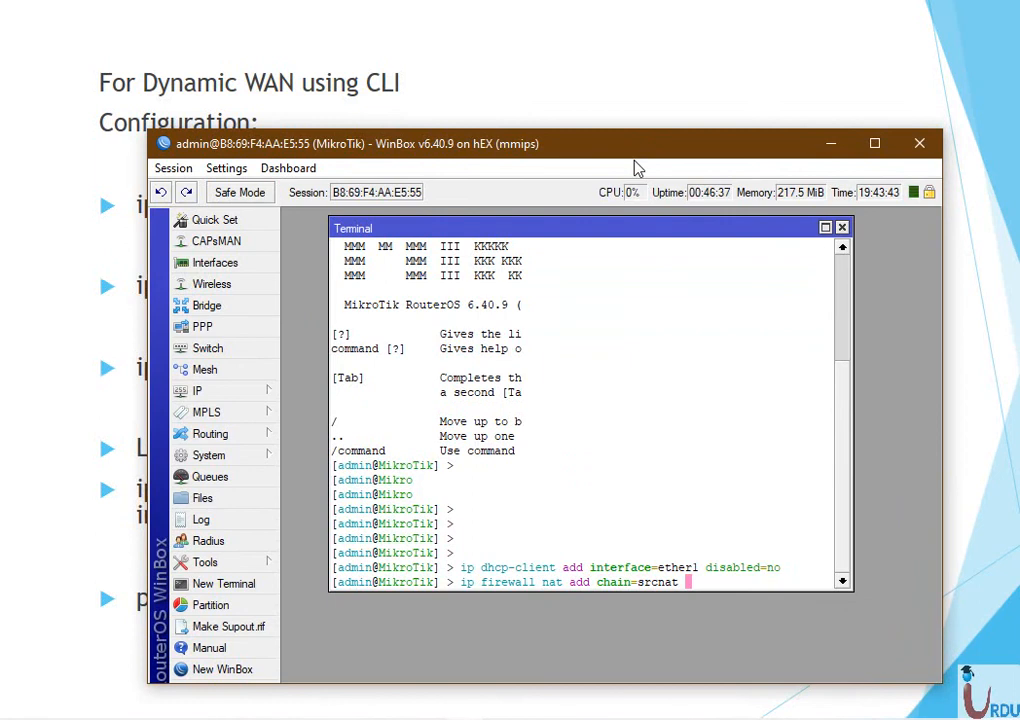
type("action=ma")
key("Tab")
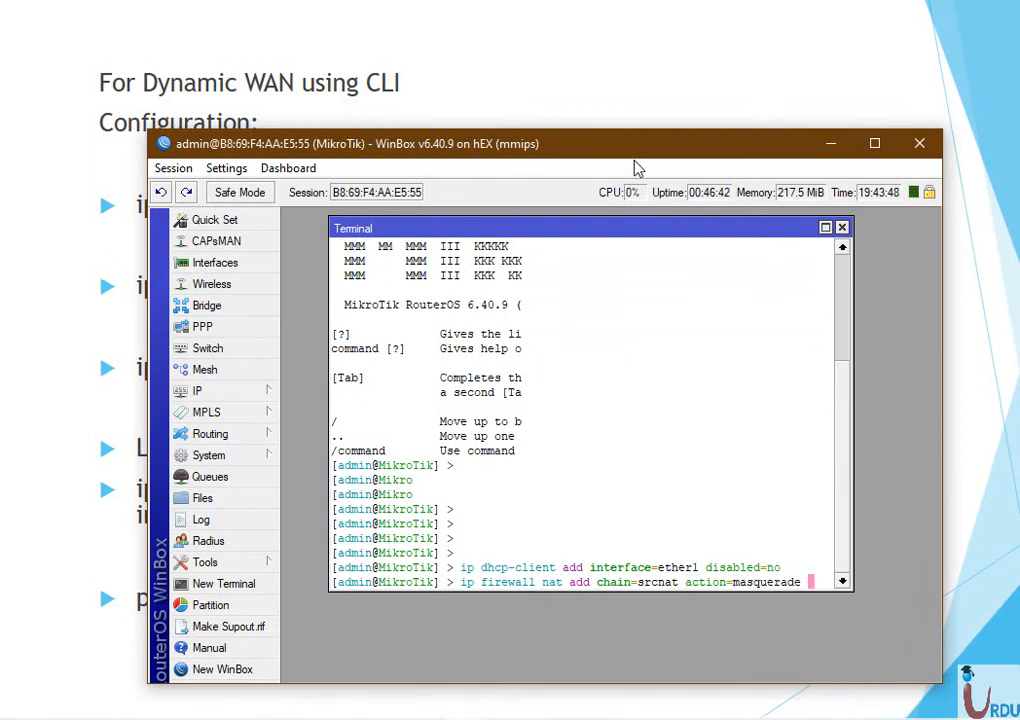
key("Return")
Step: Disable the older masquerade rule, number 0, in the firewall NAT list and close the list
mouse_move(565, 146)
left_mouse_down()
mouse_move(569, 160)
mouse_move(569, 134)
left_mouse_up()
left_click(241, 384)
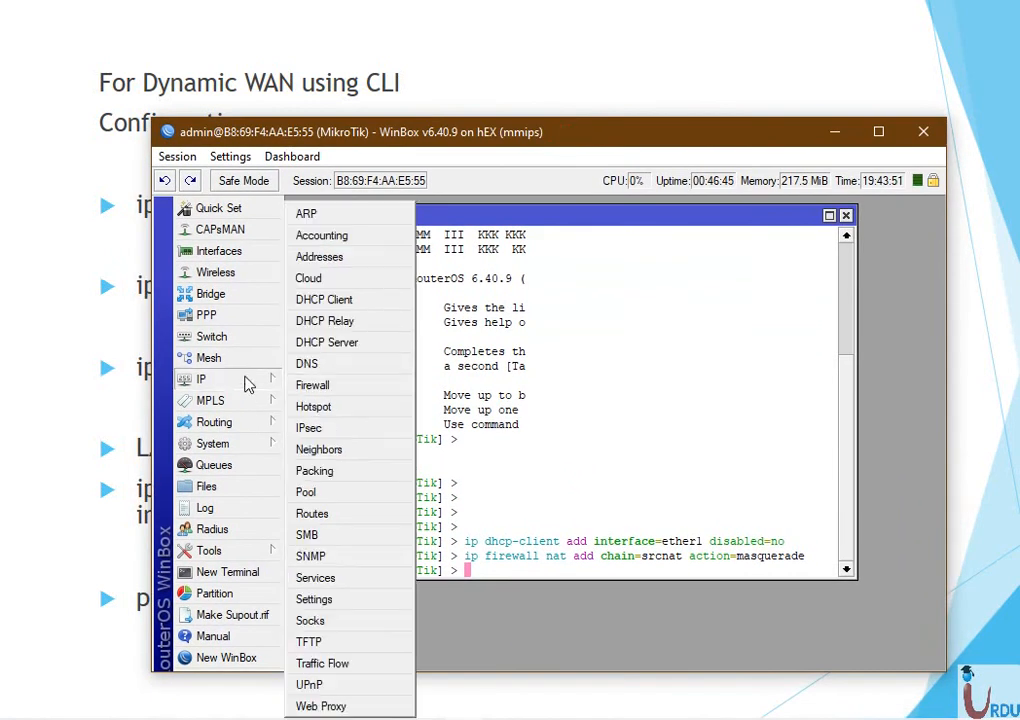
left_click(332, 389)
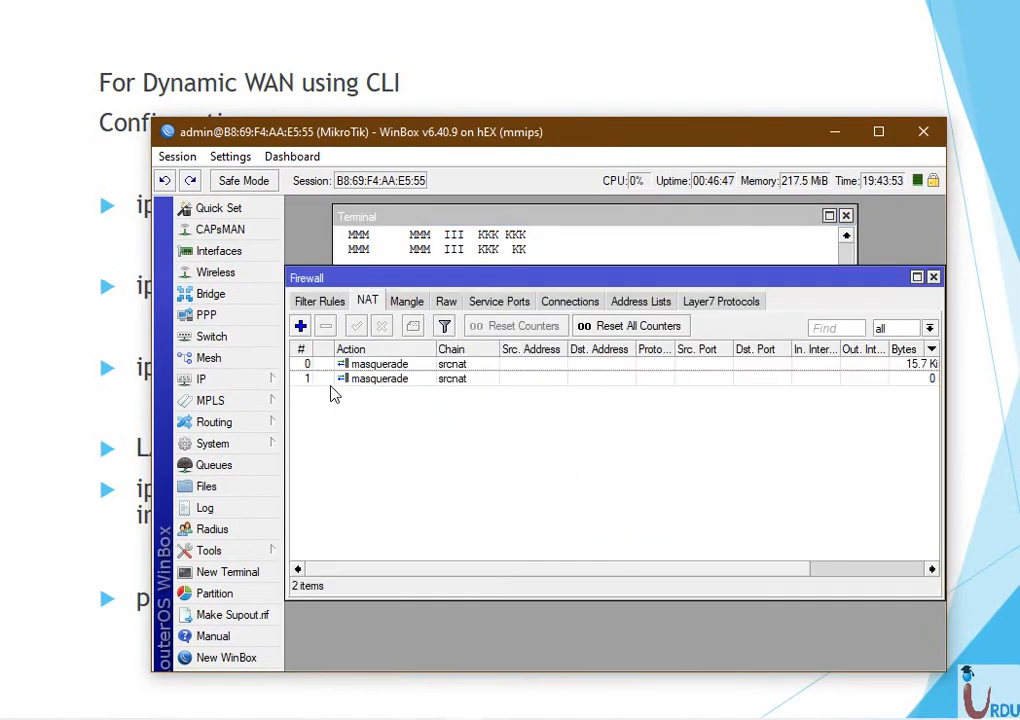
left_click(384, 366)
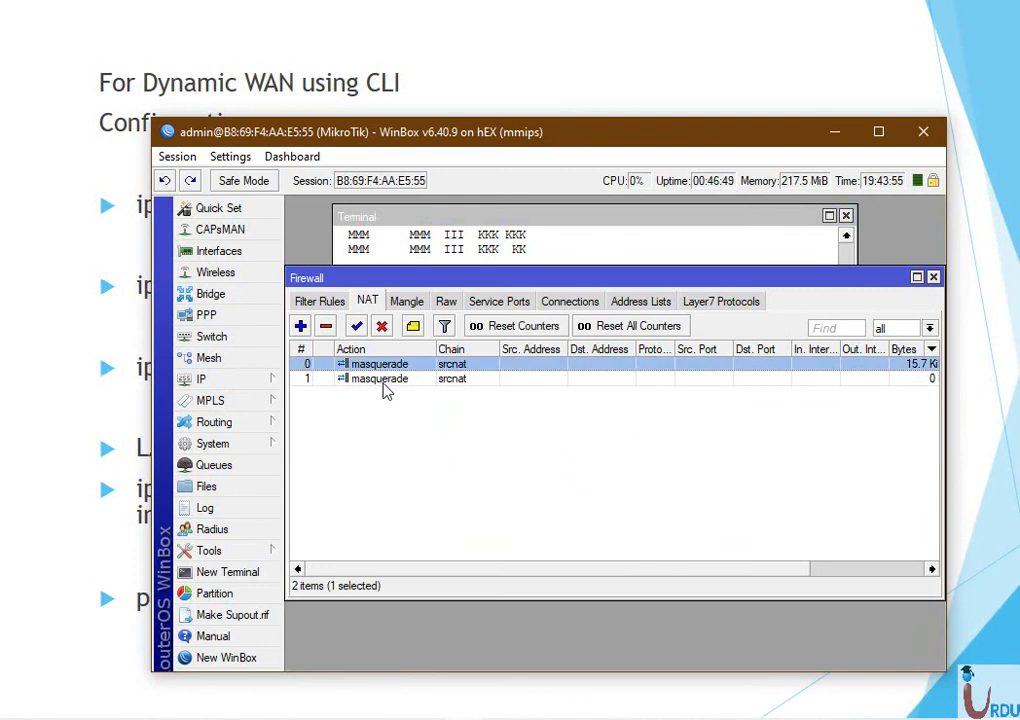
left_click(381, 327)
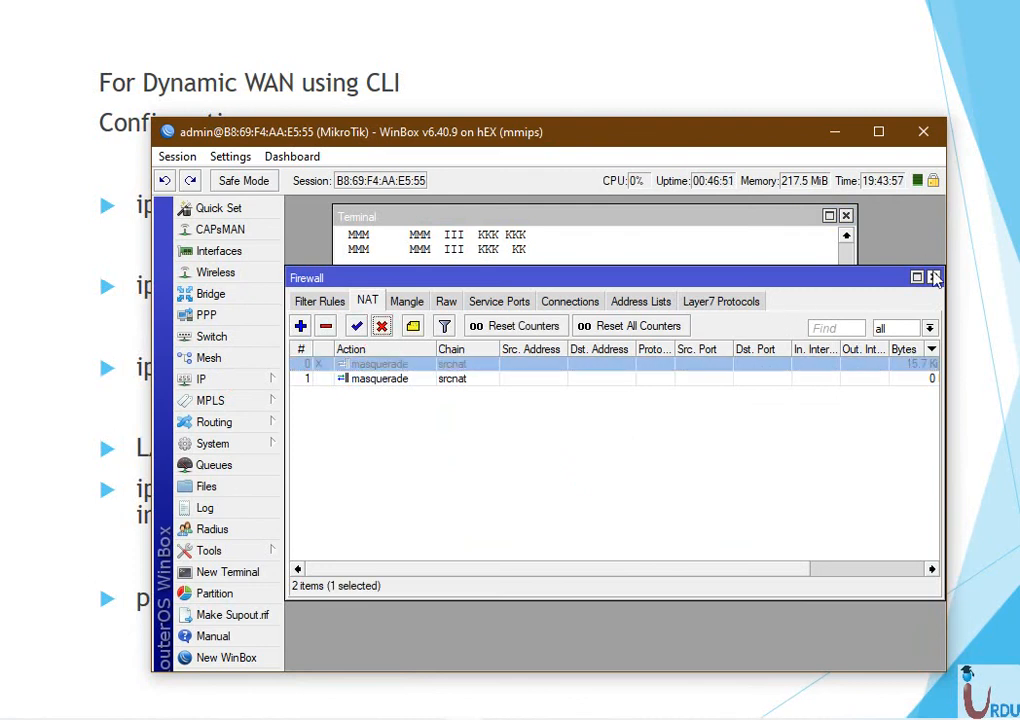
left_click(932, 277)
Step: Set the router's DNS server with the terminal command ip dns set servers=8.8.8.8
left_click_drag(569, 130, 652, 120)
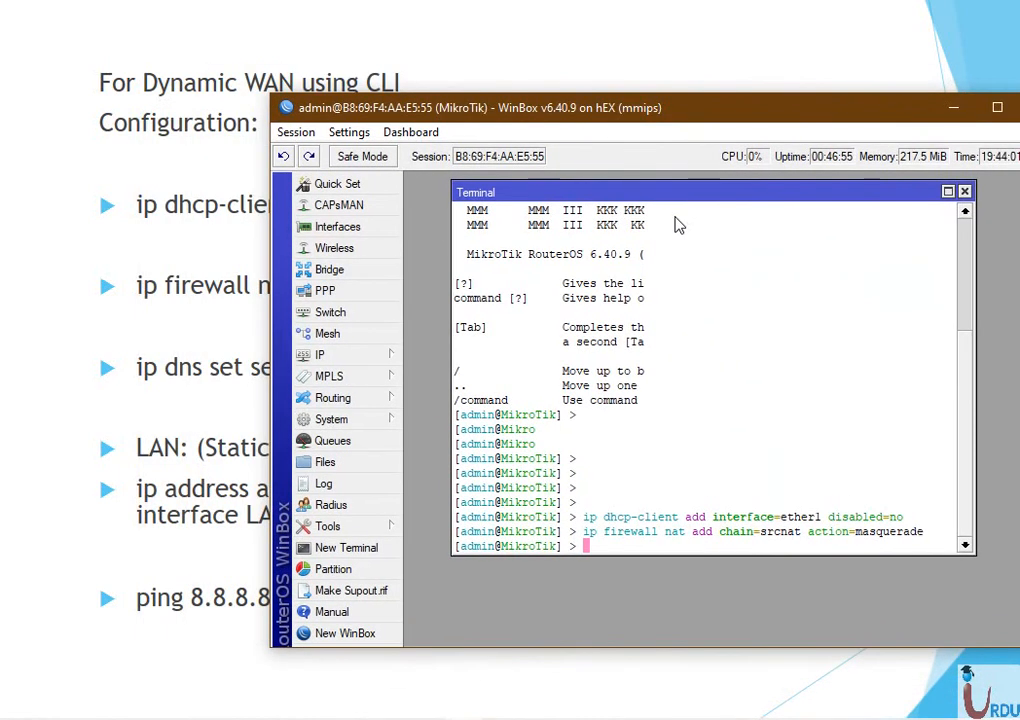
type("ip dns add ser")
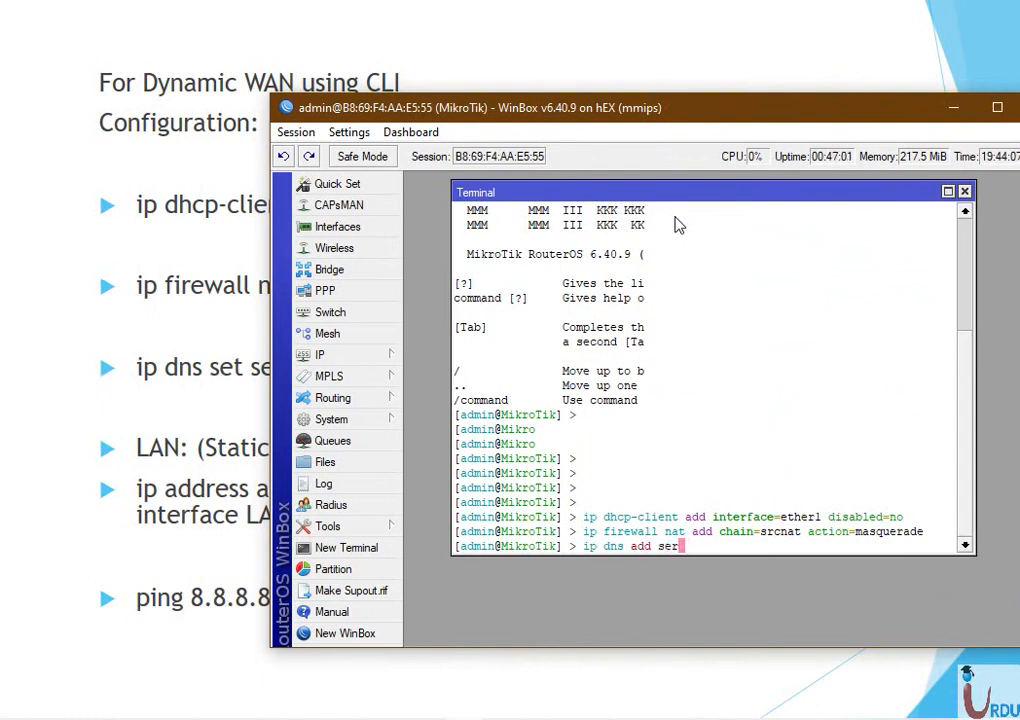
type("v=")
key("BackSpace")
key("BackSpace")
key("BackSpace")
key("BackSpace")
key("BackSpace")
key("BackSpace")
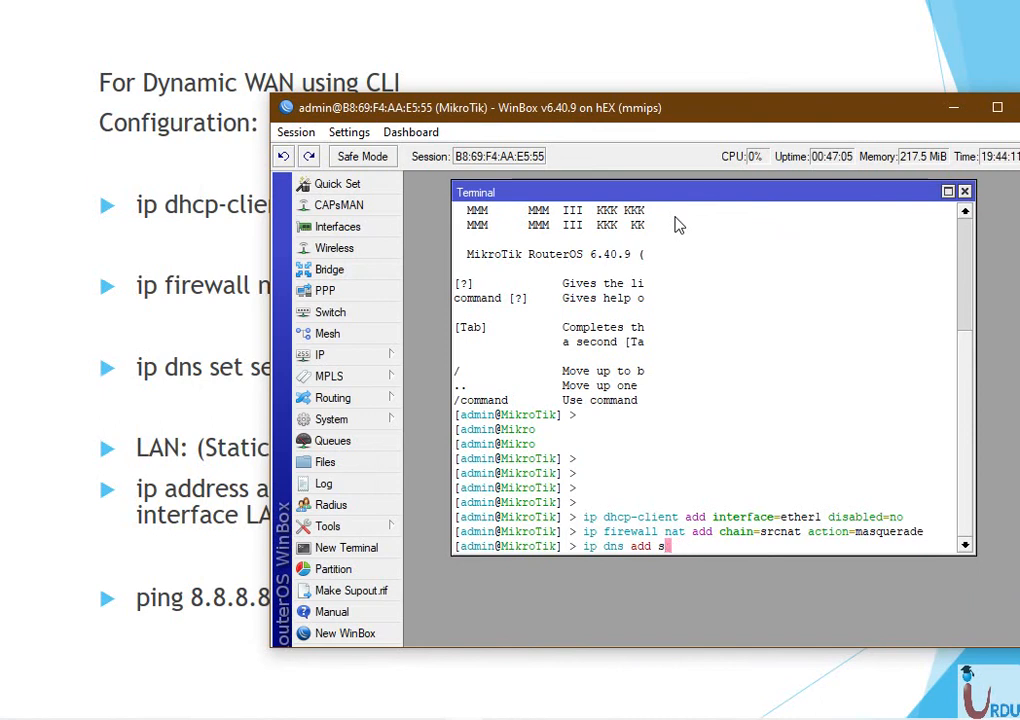
key("BackSpace")
type("set servers=8.8.8.8")
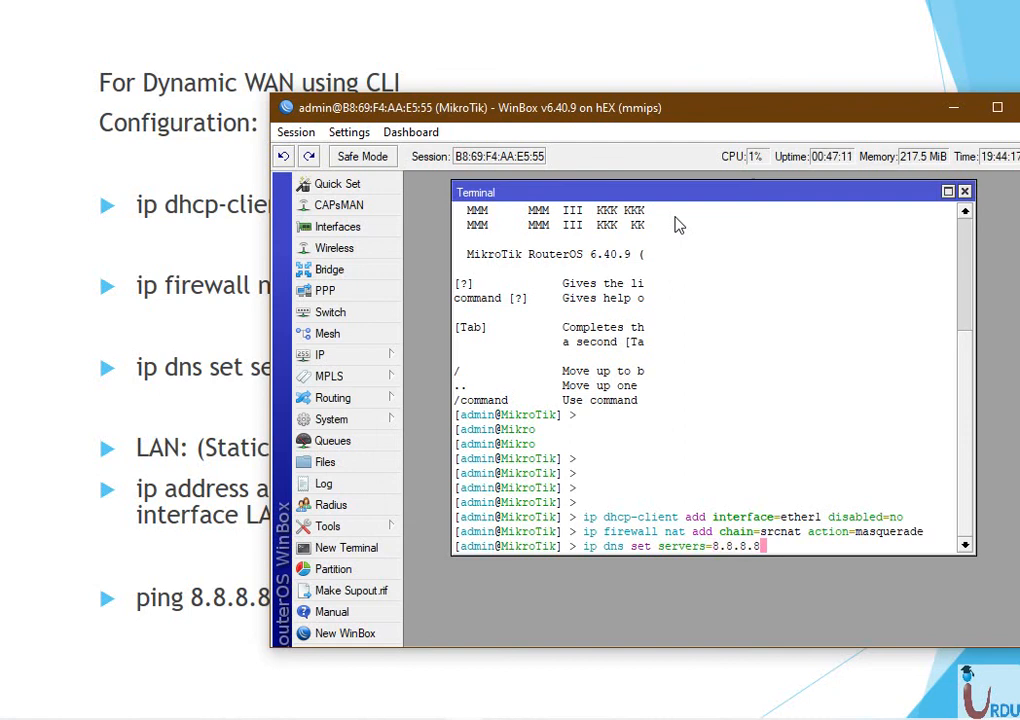
key("Return")
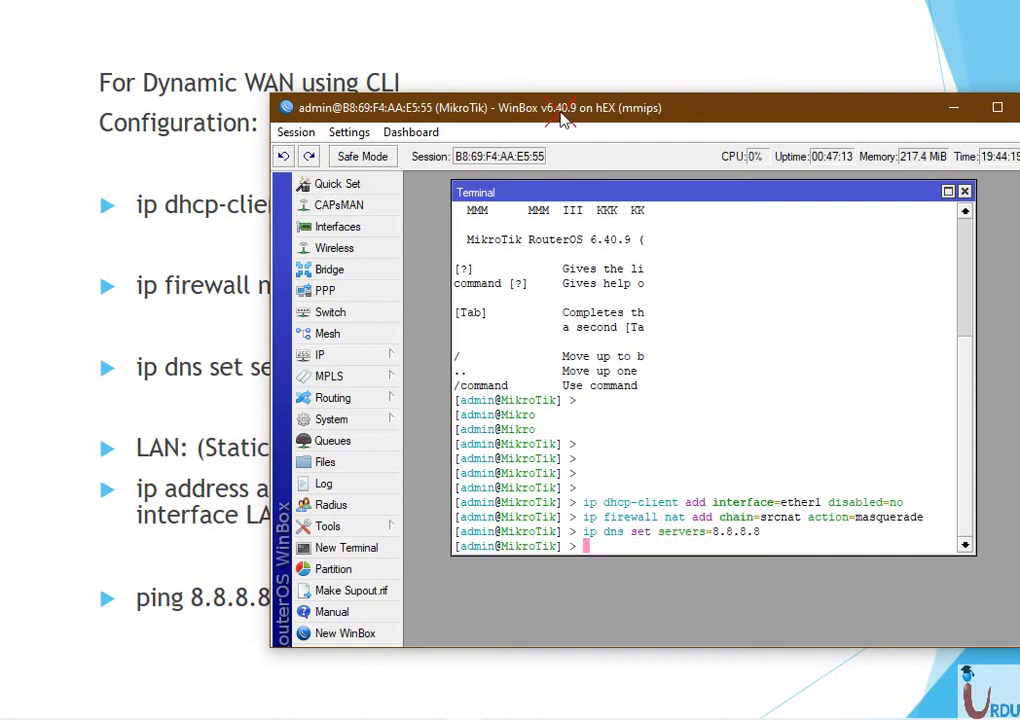
Step: Enter a few blank lines in the terminal, ping 8.8.8.8 to test internet access, and stop the ping
left_click_drag(547, 117, 607, 113)
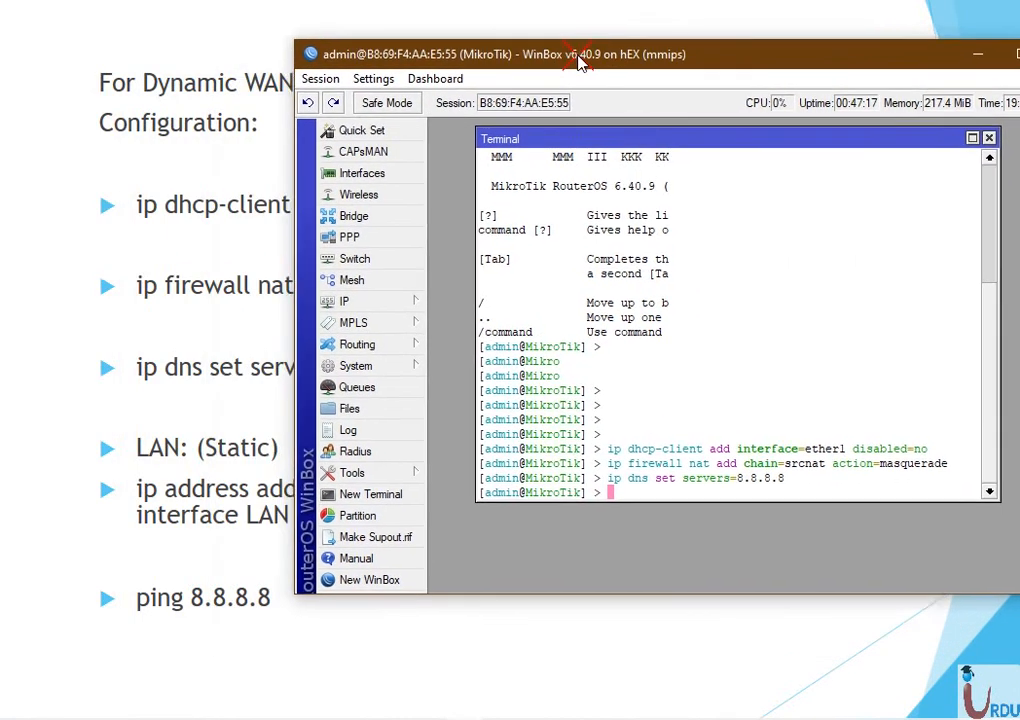
key("Return")
key("Return")
key("Return")
key("Return")
key("Return")
type("jpin")
key("BackSpace")
key("BackSpace")
key("BackSpace")
key("BackSpace")
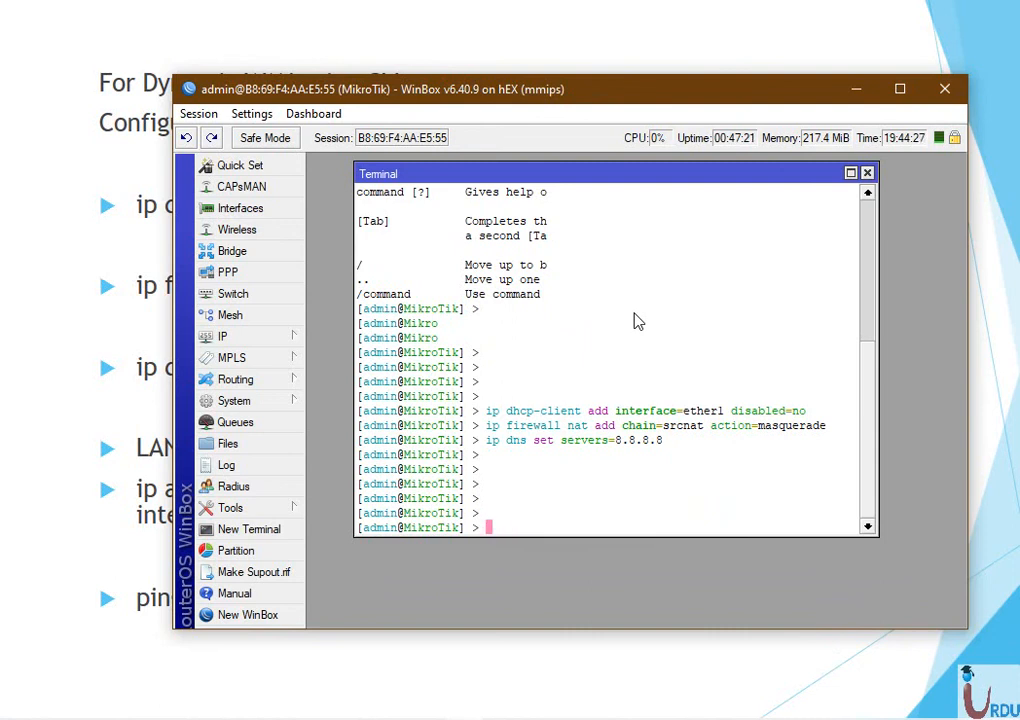
type("ping 8.8.8.8")
key("Return")
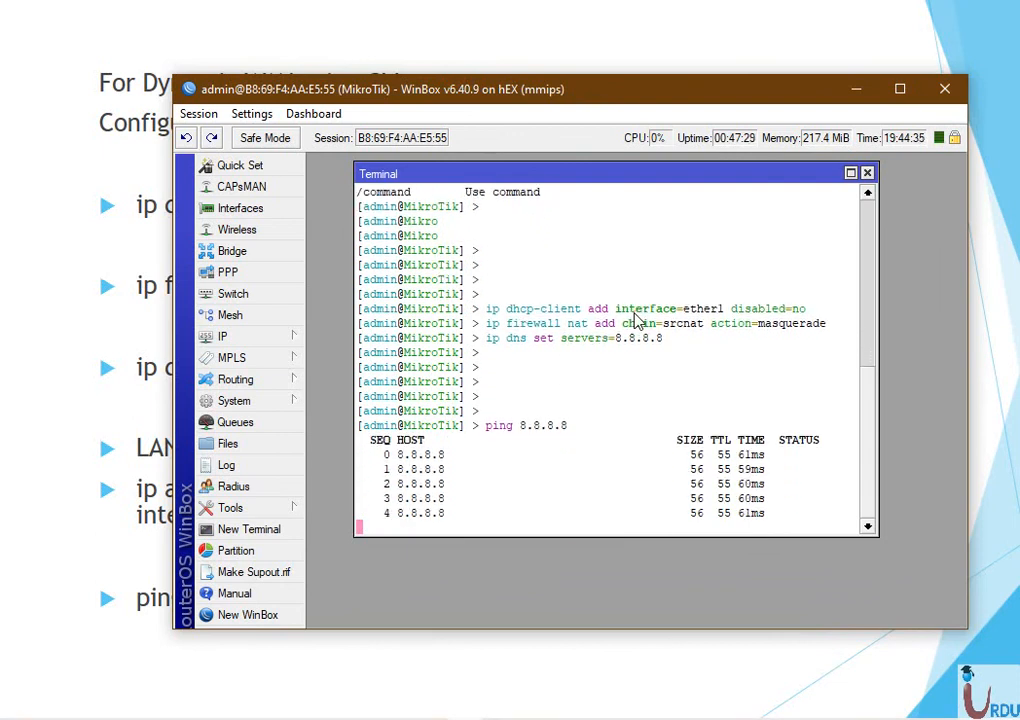
key("ctrl+c")
Step: Ping the router's LAN address 10.10.10.1, and put away the terminal and the WinBox window
type("ping 10.10.10.1")
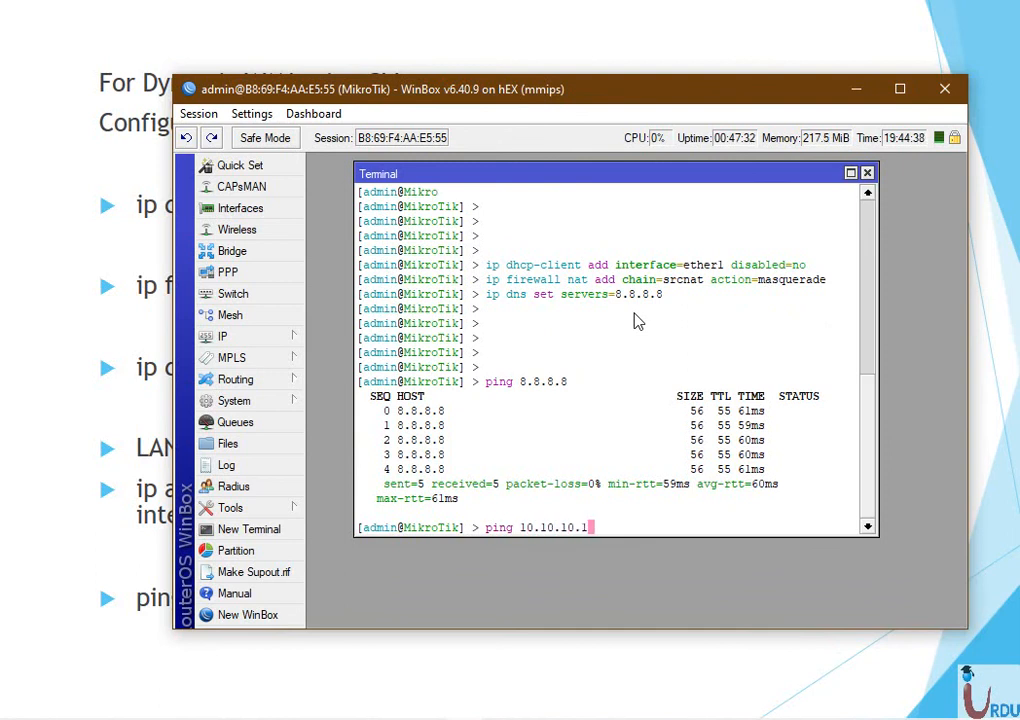
key("Return")
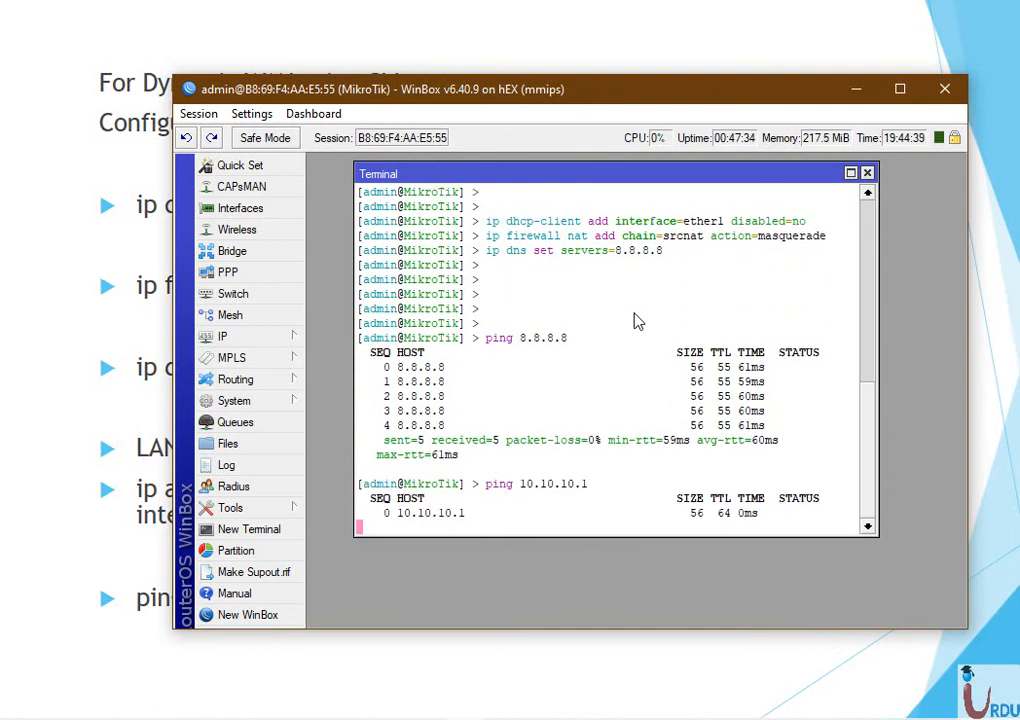
left_click(867, 174)
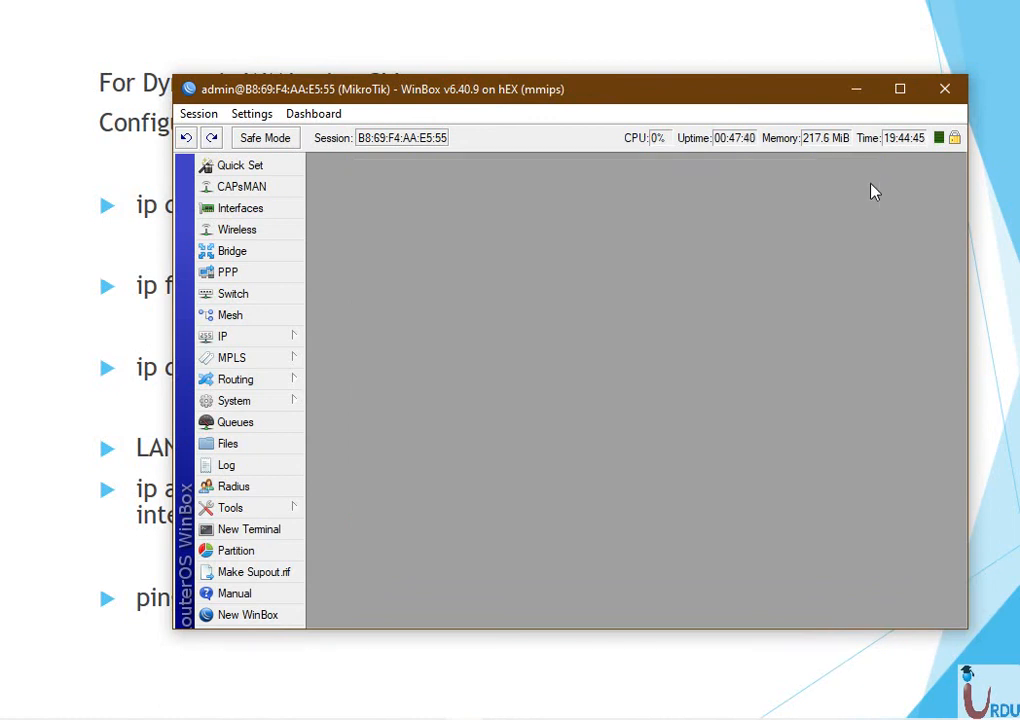
left_click(862, 88)
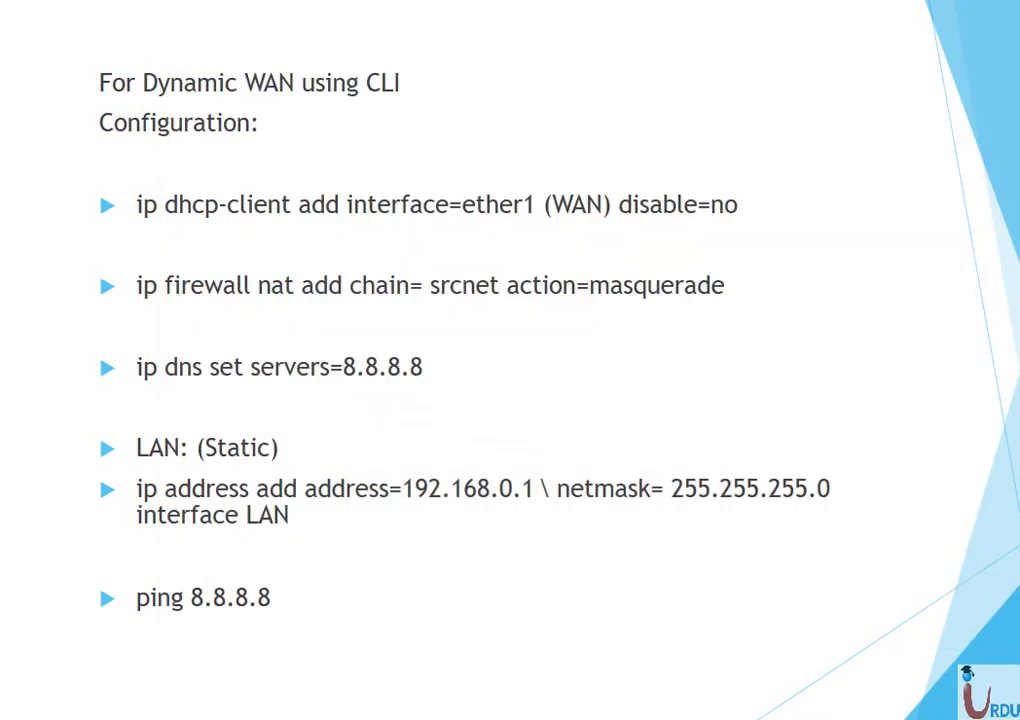